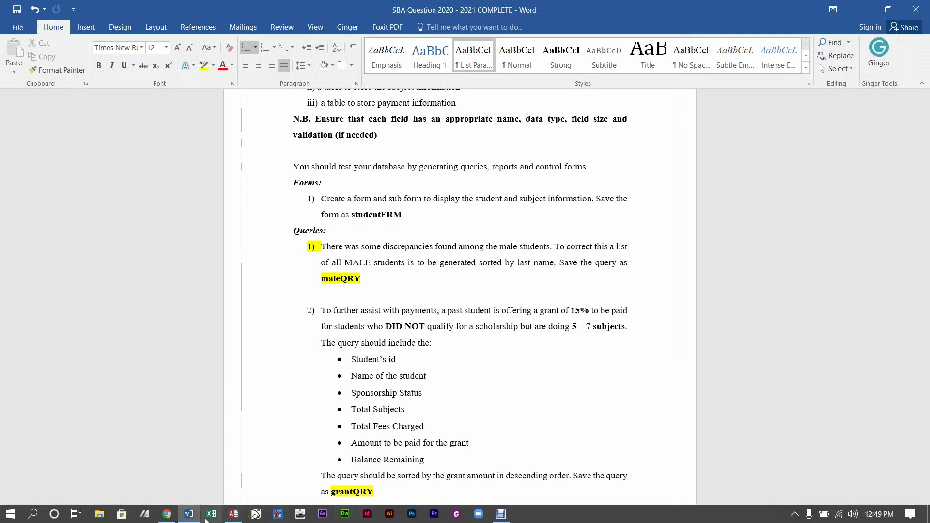
# Switch to the Access database and start the Form Wizard for a new form
pyautogui.click(233, 517)
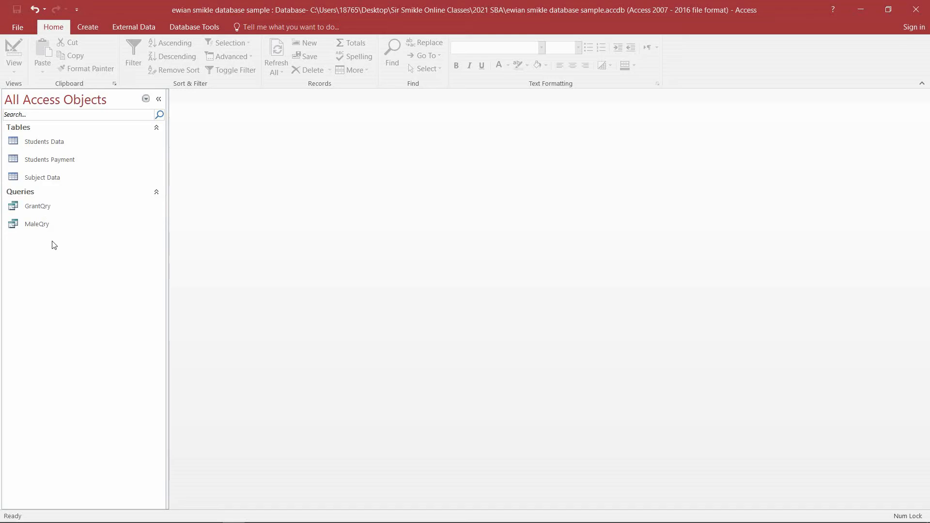
pyautogui.click(88, 28)
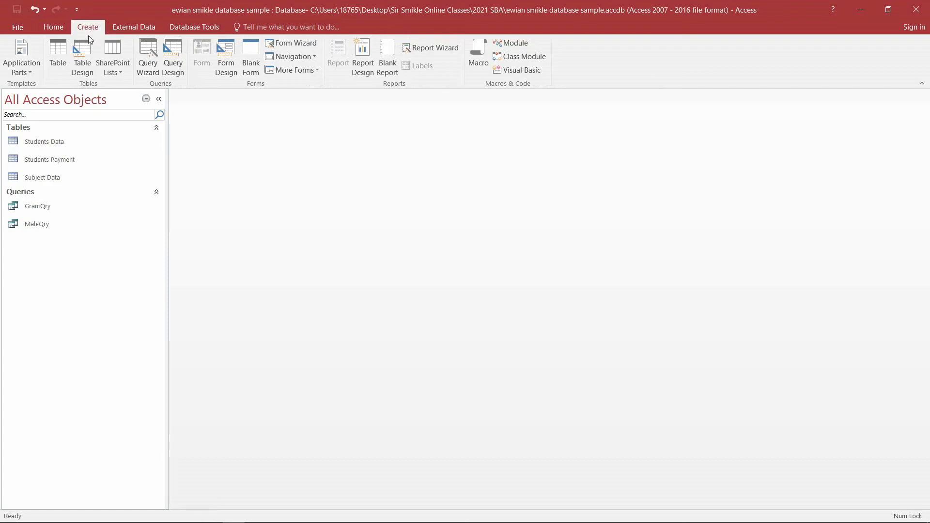
pyautogui.click(289, 43)
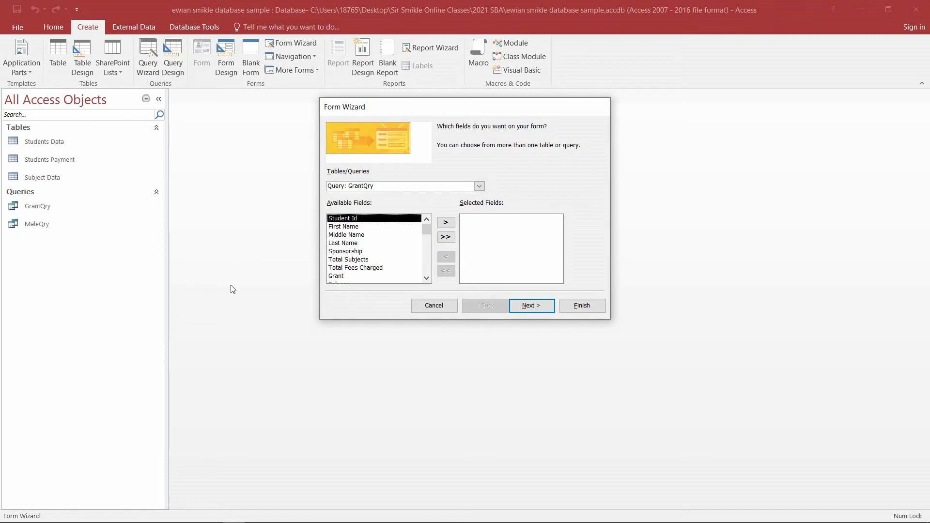
# Choose the Students Data table as the field source for the new form
pyautogui.click(479, 187)
pyautogui.click(478, 187)
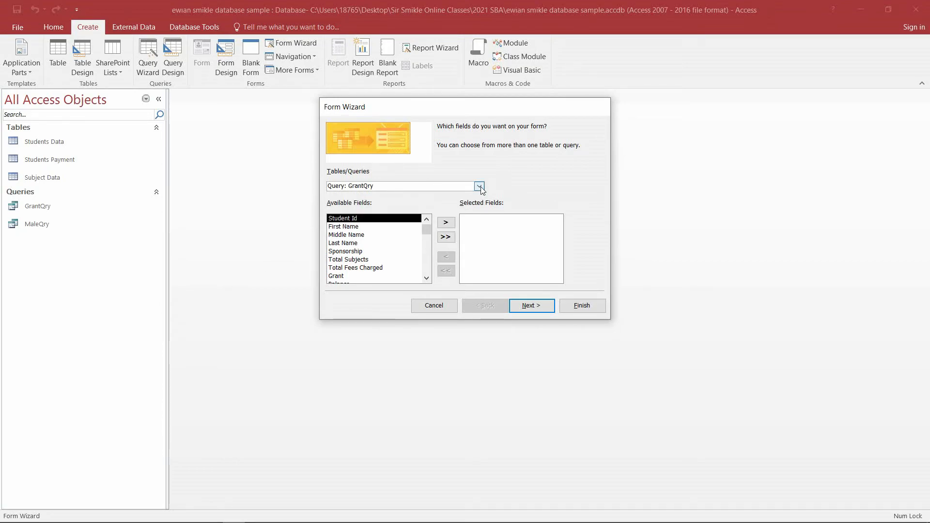
pyautogui.click(480, 187)
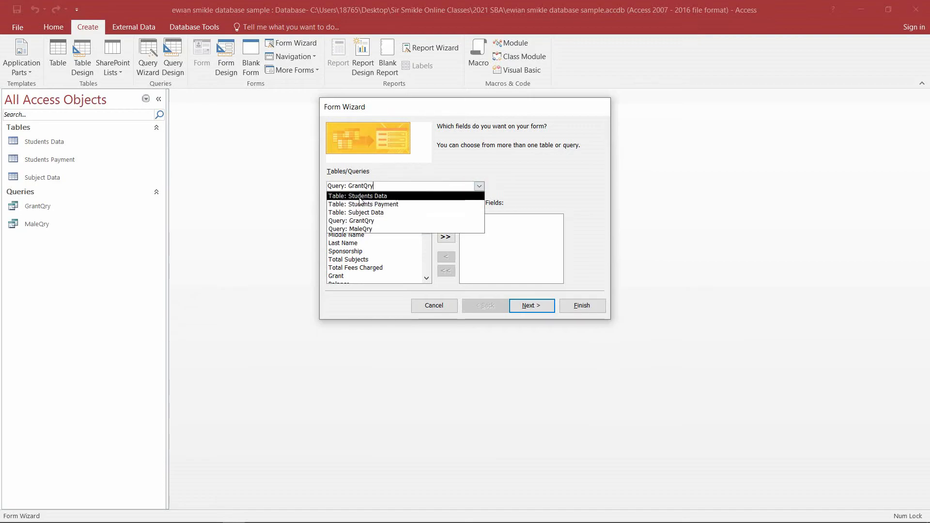
pyautogui.click(502, 199)
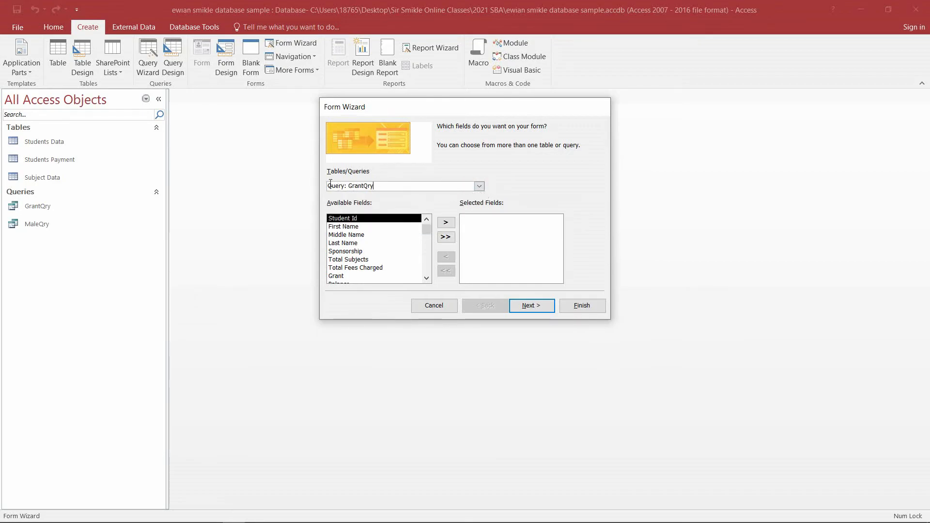
pyautogui.click(479, 186)
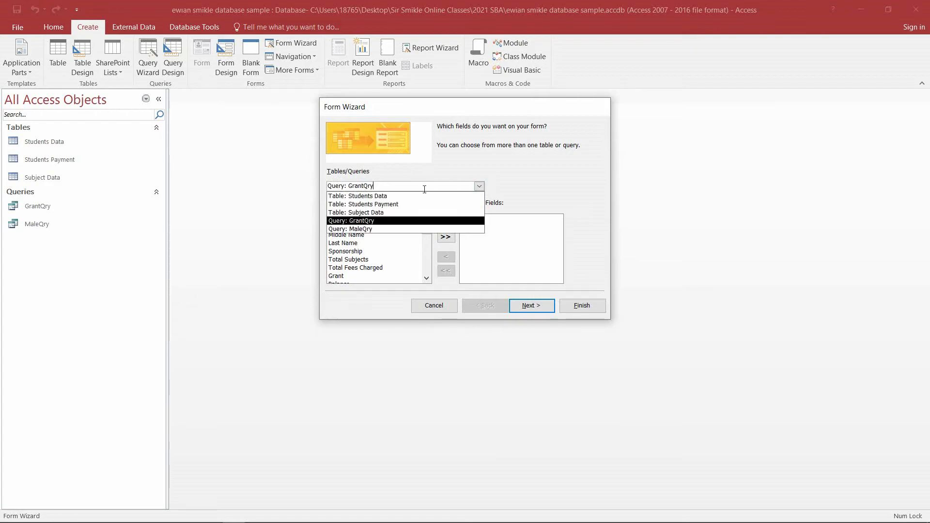
pyautogui.click(389, 195)
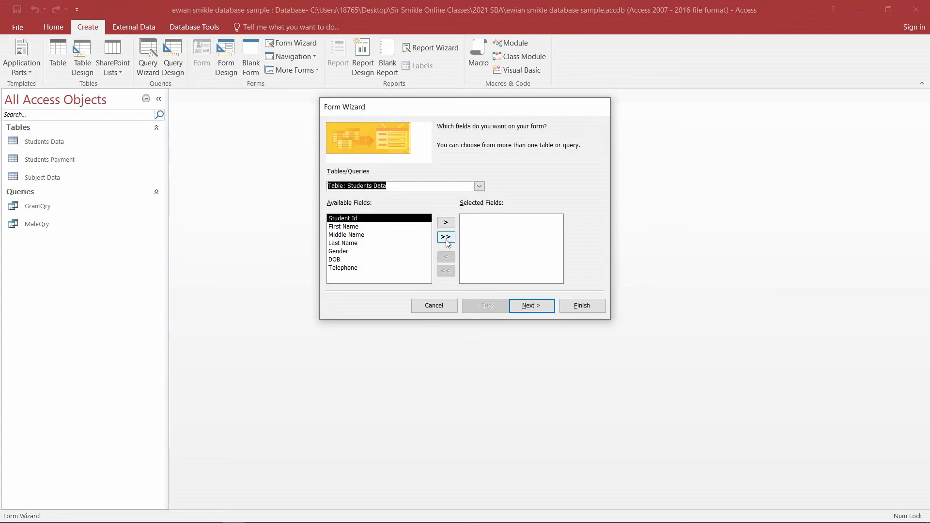
pyautogui.click(446, 224)
pyautogui.click(446, 225)
pyautogui.click(446, 223)
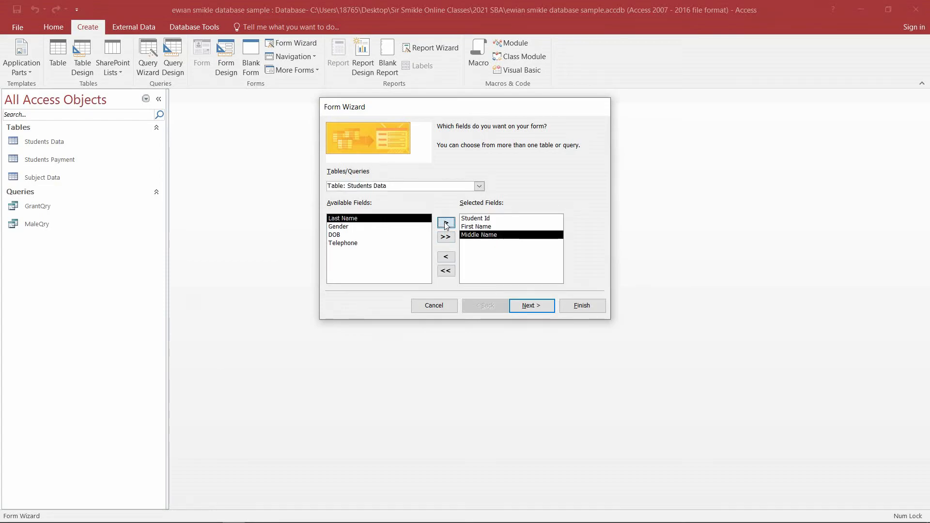
pyautogui.click(446, 223)
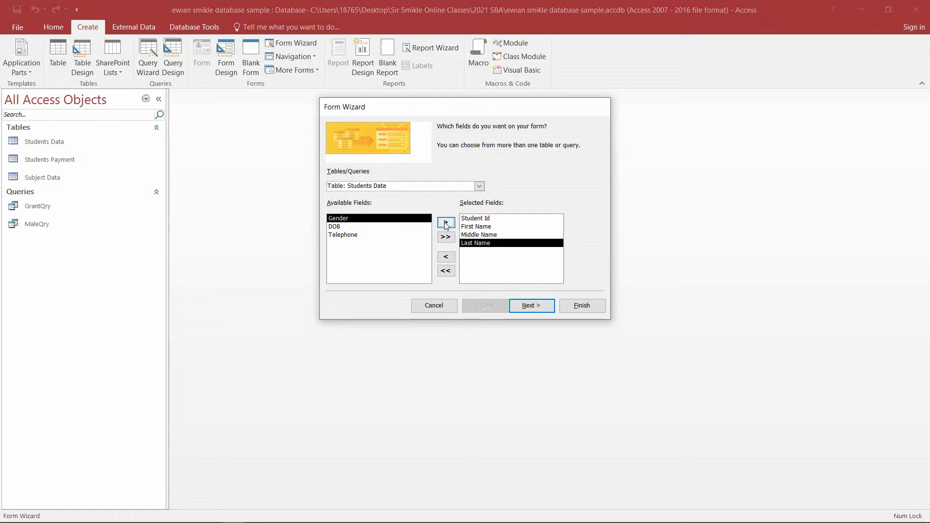
pyautogui.click(450, 270)
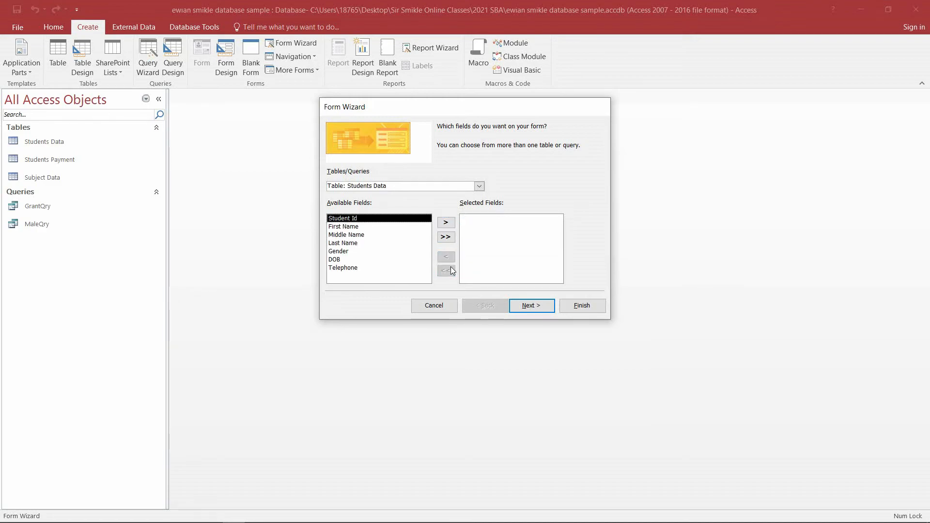
pyautogui.click(444, 237)
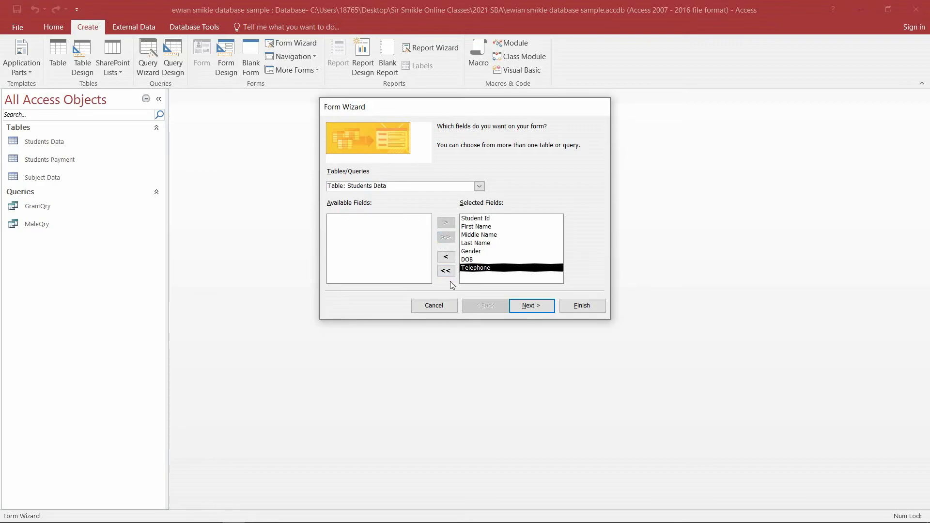
pyautogui.click(446, 270)
pyautogui.click(446, 237)
pyautogui.click(450, 260)
pyautogui.click(449, 261)
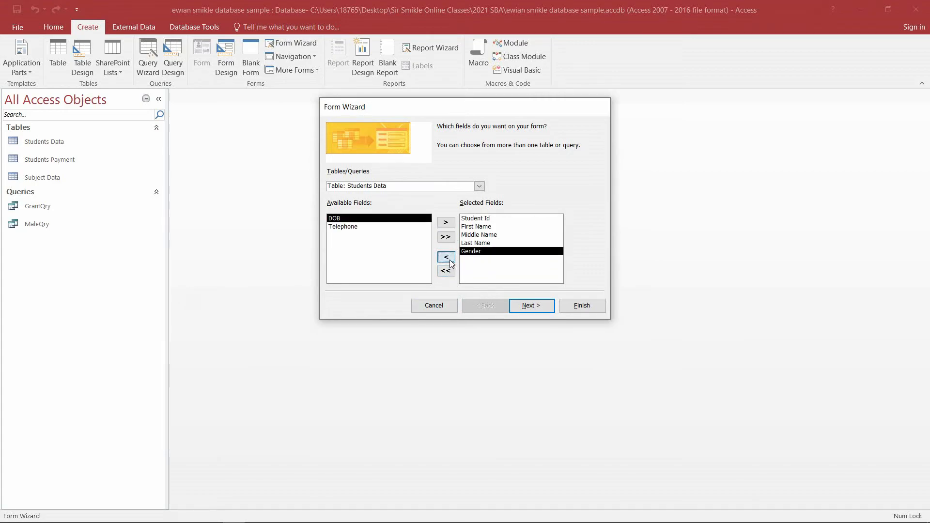
pyautogui.click(450, 261)
pyautogui.click(449, 261)
pyautogui.click(447, 271)
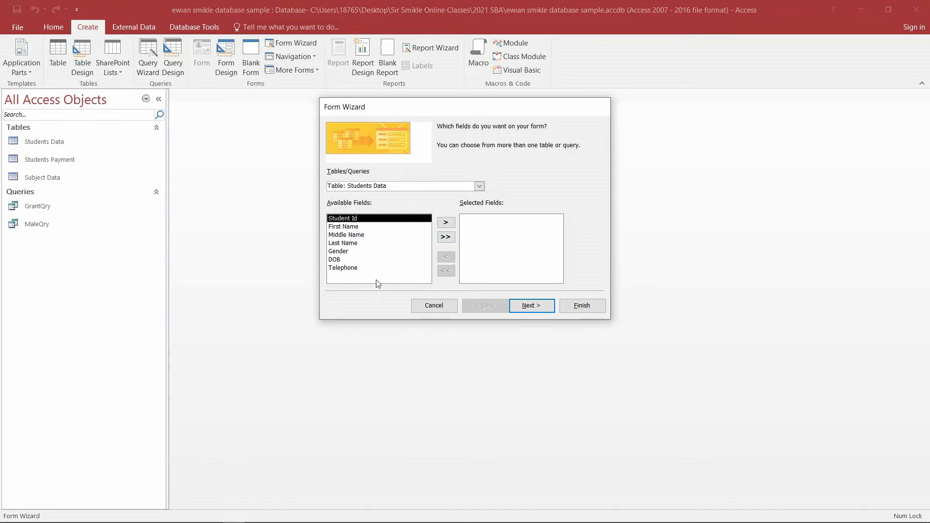
# Add all Students Data fields to the form and switch the field source to the Subject Data table
pyautogui.click(446, 237)
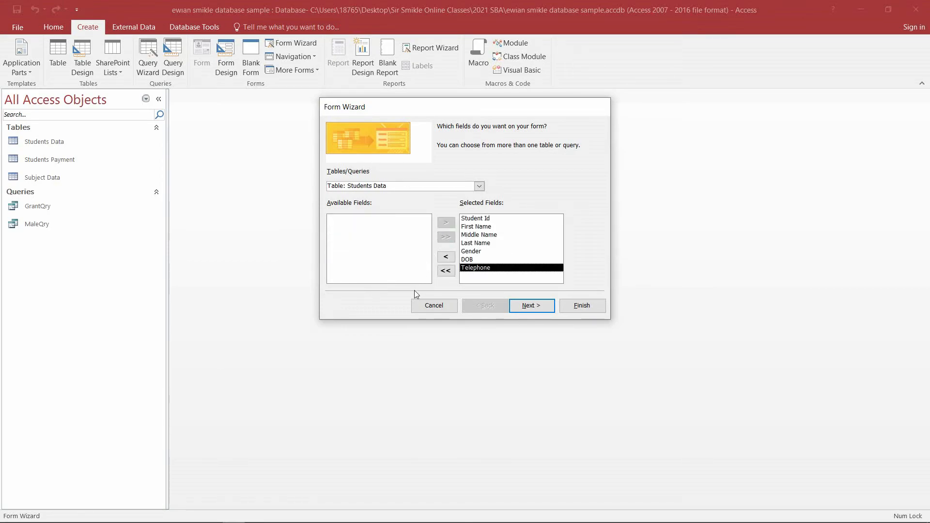
pyautogui.click(482, 188)
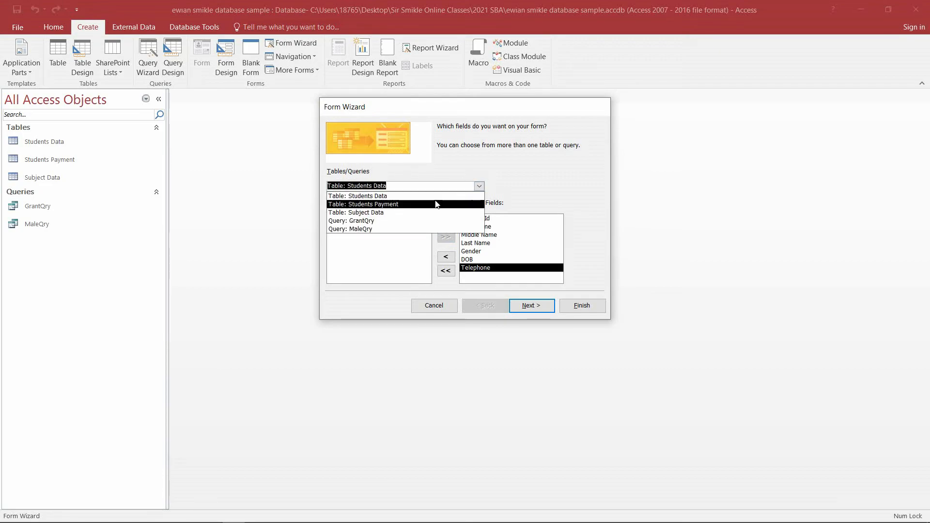
pyautogui.click(368, 213)
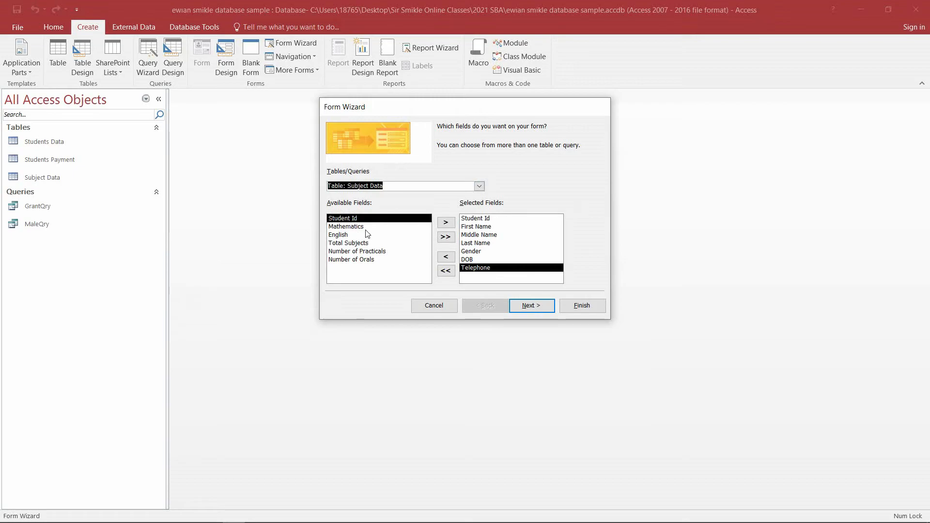
# Add the Mathematics, English, Total Subjects, Number of Practicals and Number of Orals fields after Telephone, leaving out the second Student Id
pyautogui.click(481, 219)
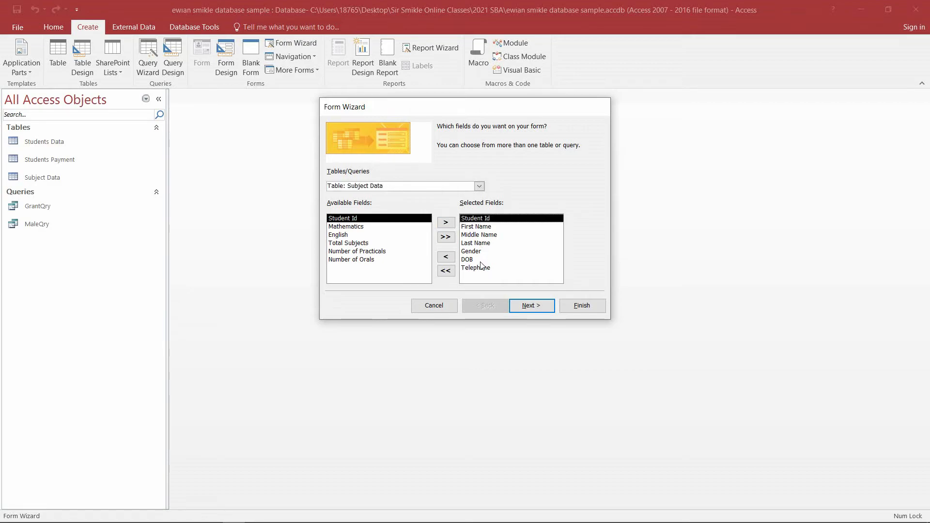
pyautogui.click(479, 267)
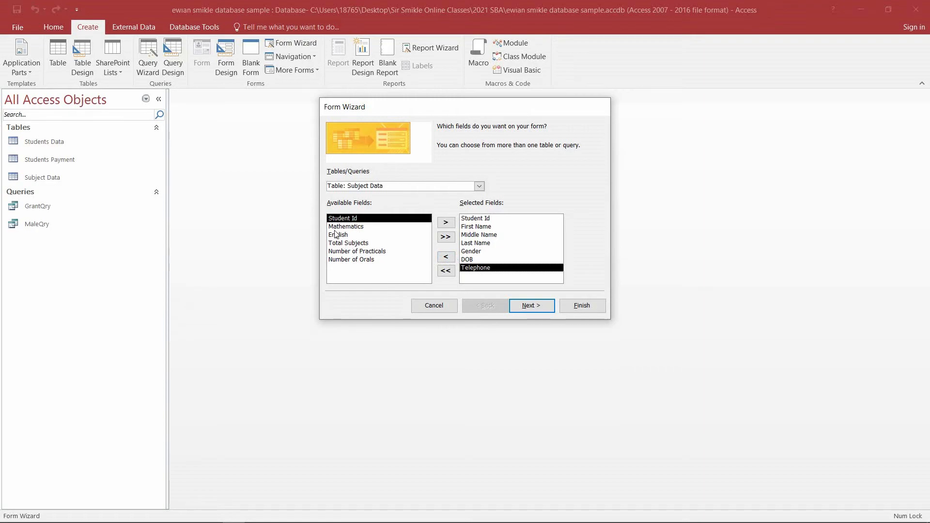
pyautogui.doubleClick(351, 226)
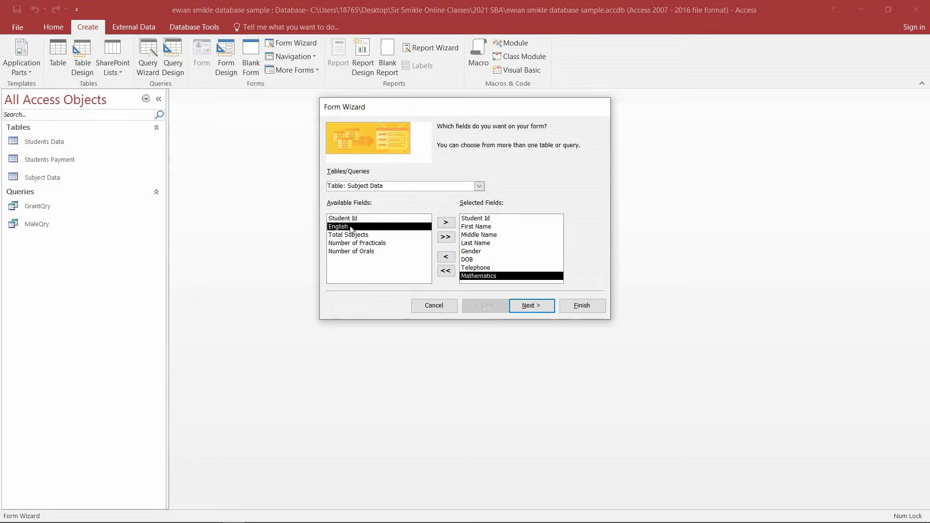
pyautogui.doubleClick(351, 226)
pyautogui.doubleClick(351, 229)
pyautogui.doubleClick(351, 229)
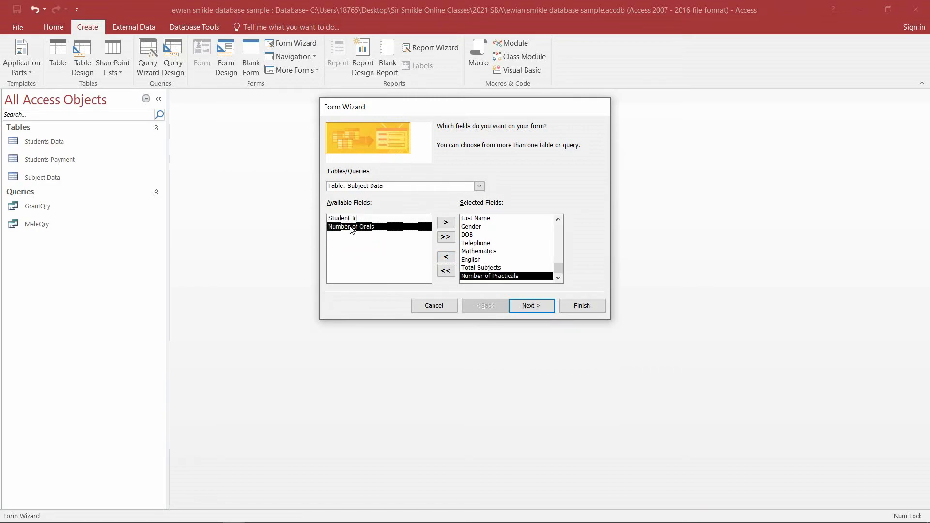
pyautogui.doubleClick(352, 229)
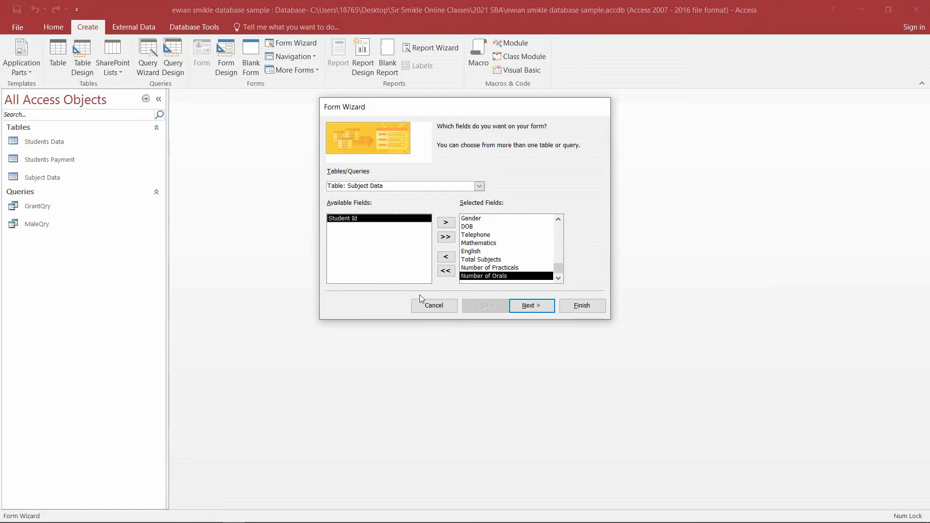
# Accept viewing the data by Students Data as a form with subforms, and use the Datasheet layout for the subform
pyautogui.click(535, 306)
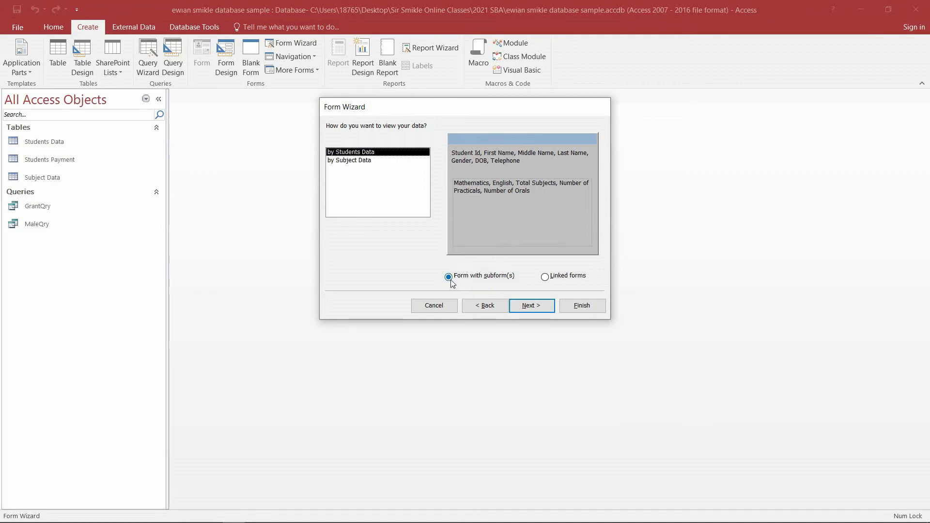
pyautogui.click(540, 309)
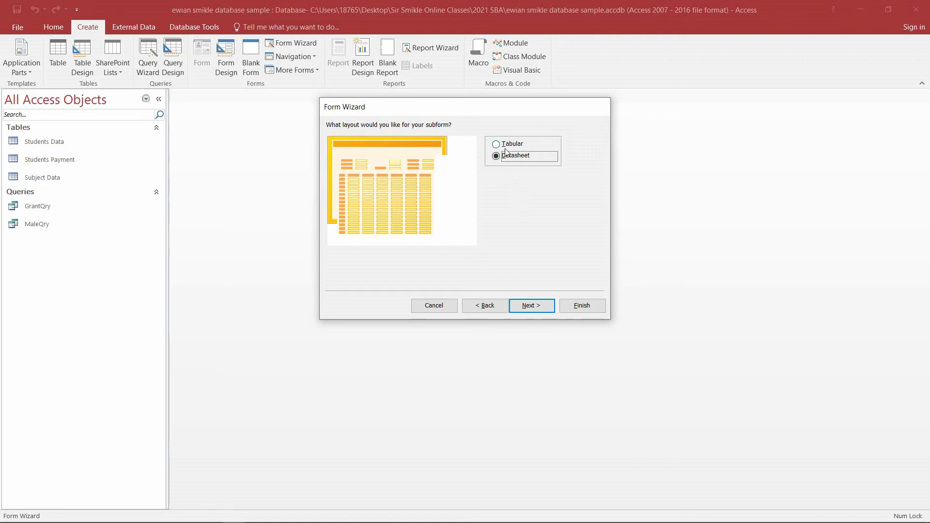
pyautogui.click(507, 144)
pyautogui.click(506, 161)
pyautogui.click(505, 147)
pyautogui.click(504, 147)
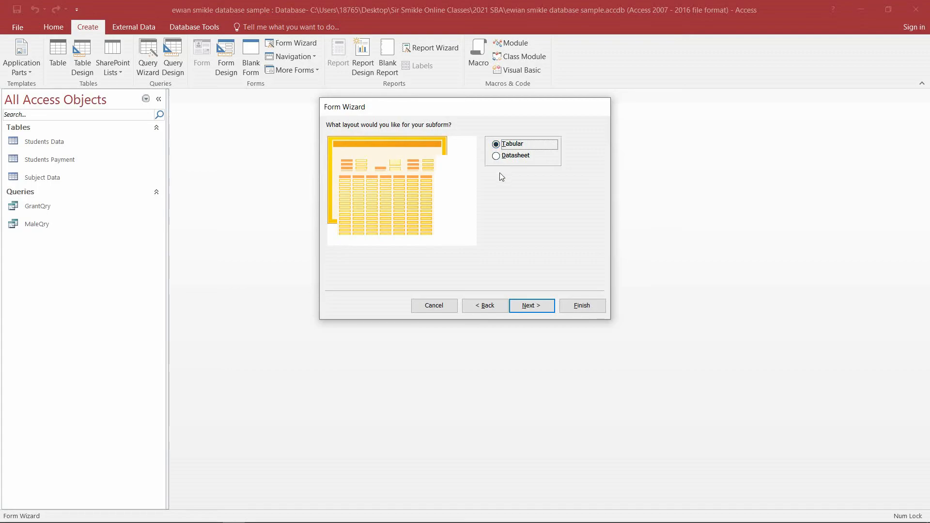
pyautogui.click(504, 157)
pyautogui.click(535, 306)
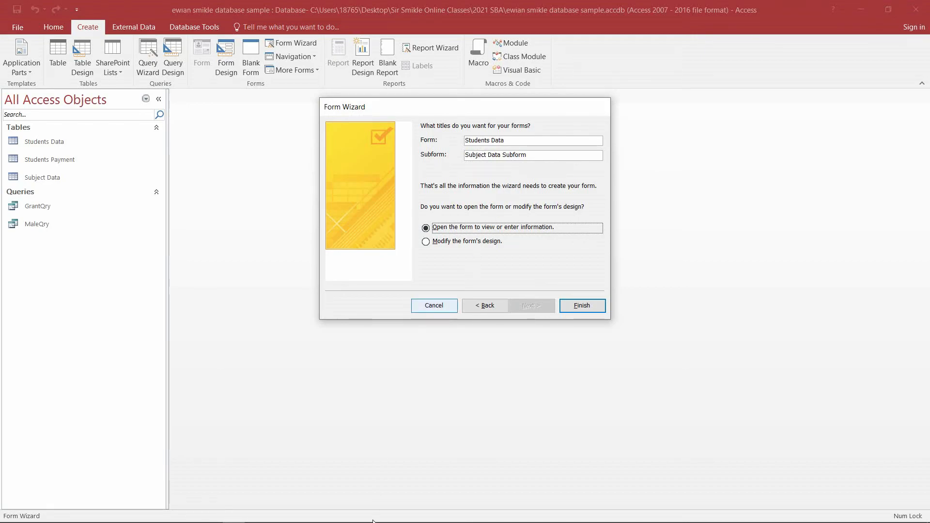
# Switch to the Word assignment and highlight the form task's number and the name studentFRM in yellow
pyautogui.moveTo(373, 521)
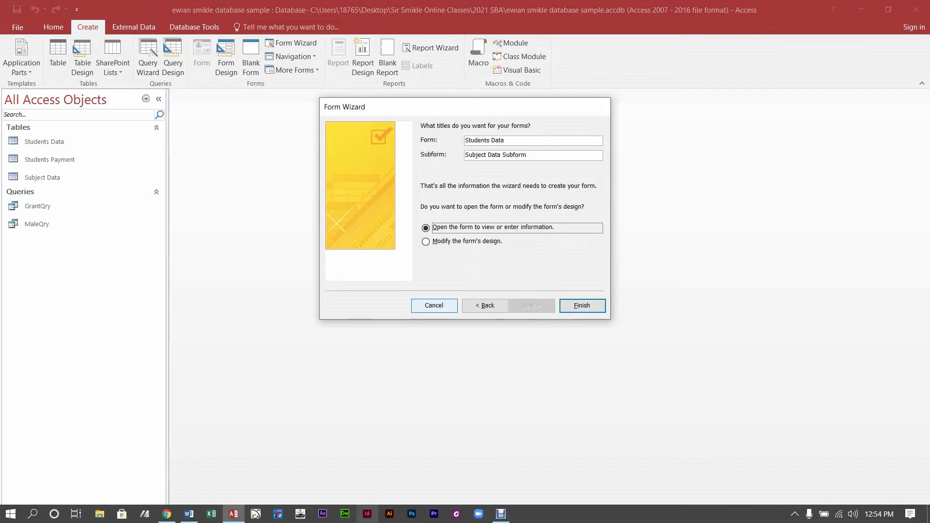
pyautogui.click(194, 518)
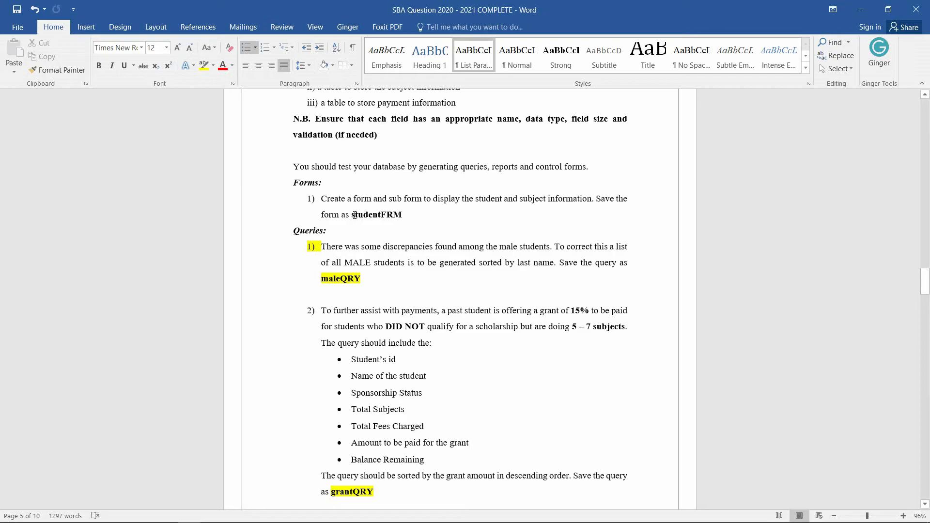
pyautogui.doubleClick(354, 215)
pyautogui.click(464, 190)
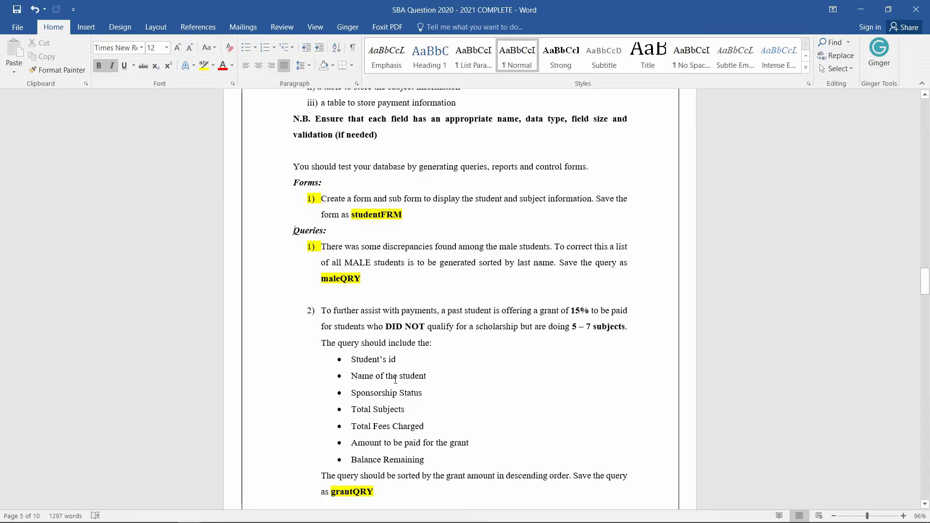
# Return to the Access Form Wizard and set the main form's title to StudentFRM
pyautogui.click(233, 519)
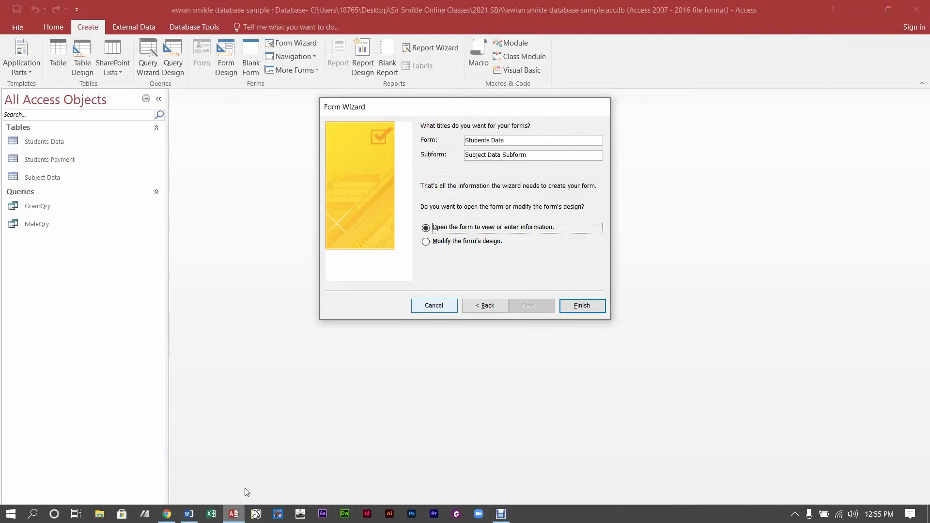
pyautogui.doubleClick(526, 140)
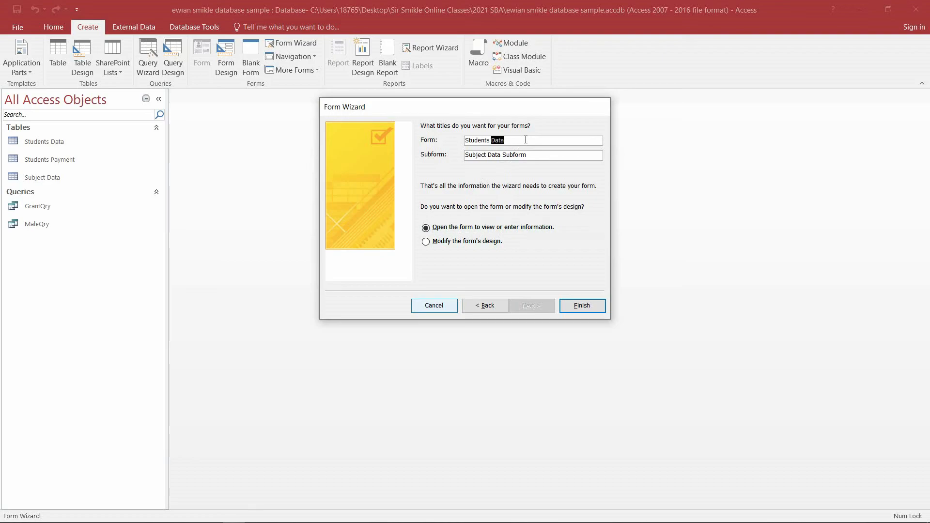
pyautogui.press('BackSpace')
pyautogui.press('BackSpace')
pyautogui.press('BackSpace')
pyautogui.write('FRM')
# Title the subform "subjectFRM Subform" and finish the wizard with the form opened for viewing
pyautogui.click(544, 154)
pyautogui.press('BackSpace')
pyautogui.press('BackSpace')
pyautogui.press('BackSpace')
pyautogui.press('BackSpace')
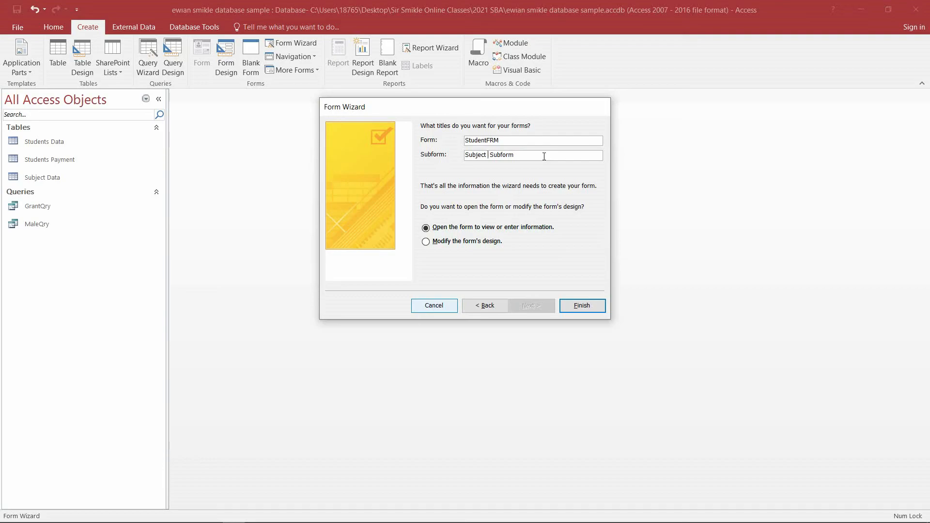
pyautogui.press('BackSpace')
pyautogui.press('BackSpace')
pyautogui.press('BackSpace')
pyautogui.press('BackSpace')
pyautogui.press('BackSpace')
pyautogui.press('BackSpace')
pyautogui.press('BackSpace')
pyautogui.press('BackSpace')
pyautogui.press('BackSpace')
pyautogui.write('student')
pyautogui.press('BackSpace')
pyautogui.write('FRM')
pyautogui.press('Left')
pyautogui.press('Left')
pyautogui.press('BackSpace')
pyautogui.press('BackSpace')
pyautogui.press('BackSpace')
pyautogui.press('BackSpace')
pyautogui.press('BackSpace')
pyautogui.press('BackSpace')
pyautogui.write('ubject')
pyautogui.press('BackSpace')
pyautogui.click(591, 308)
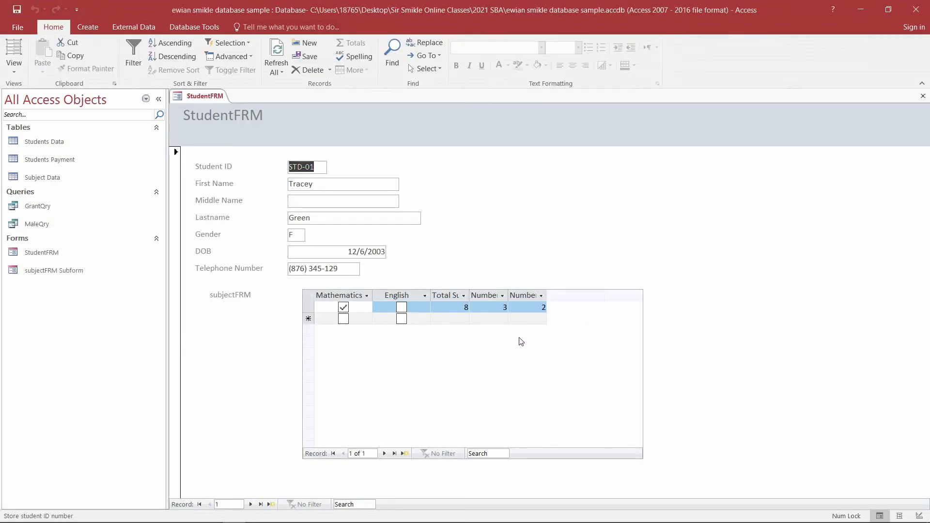
pyautogui.click(490, 355)
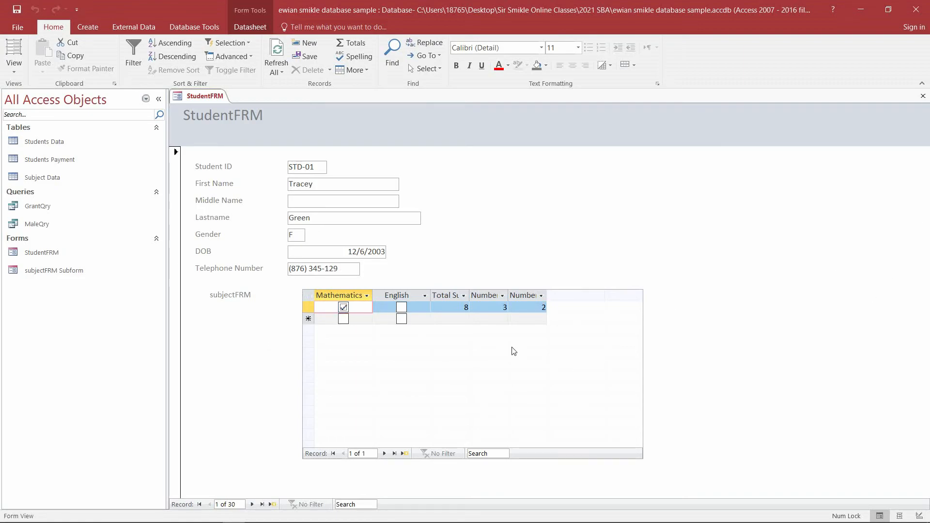
pyautogui.click(451, 320)
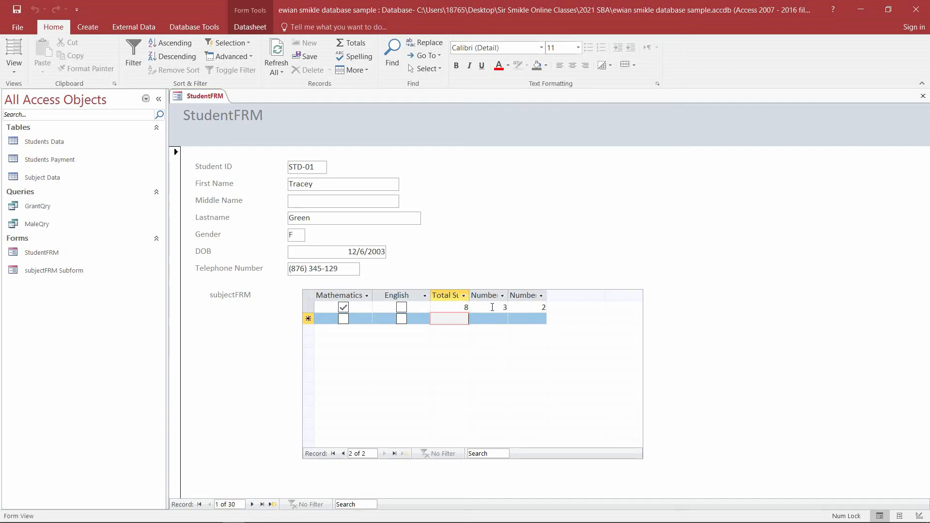
# Widen the subform's Number of Practicals and Number of Orals columns to fit their full headings
pyautogui.doubleClick(508, 295)
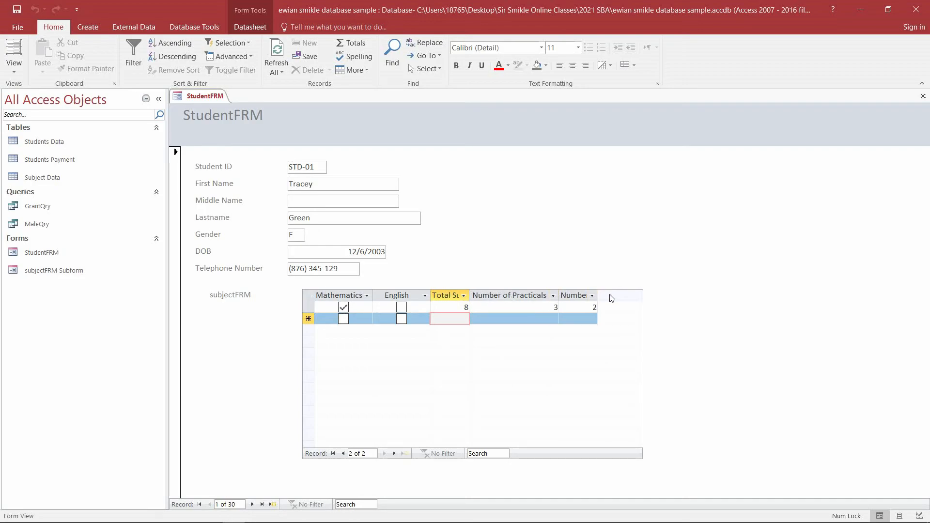
pyautogui.click(593, 295)
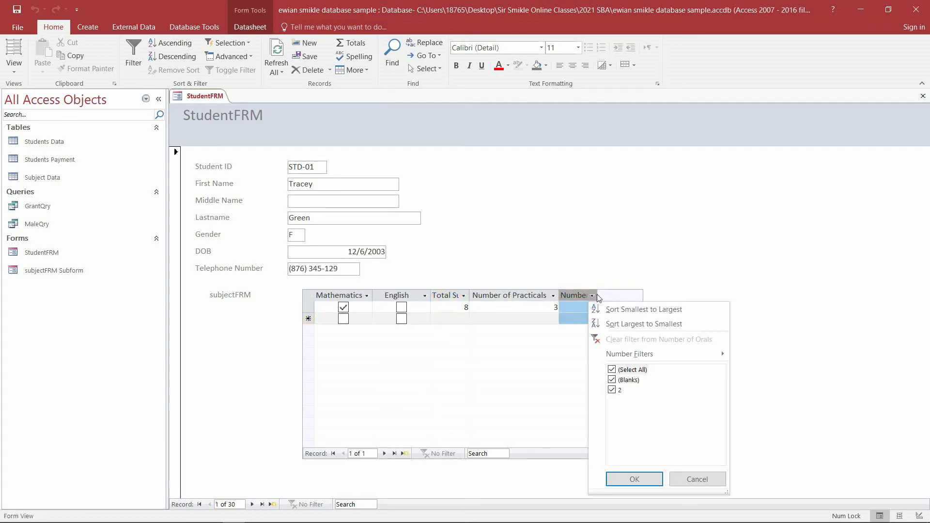
pyautogui.click(621, 258)
pyautogui.doubleClick(598, 293)
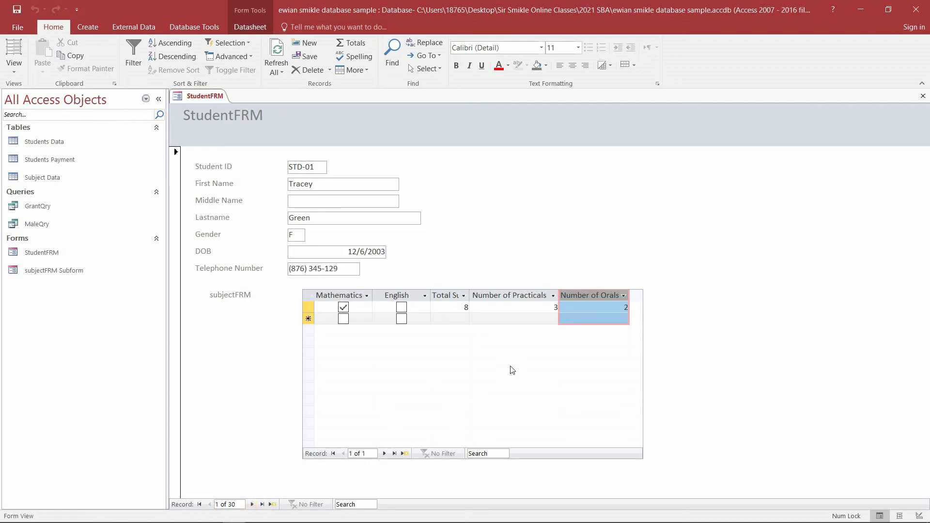
# Page forward through the main form's student records up to record 11, checking each student's subject details
pyautogui.click(253, 505)
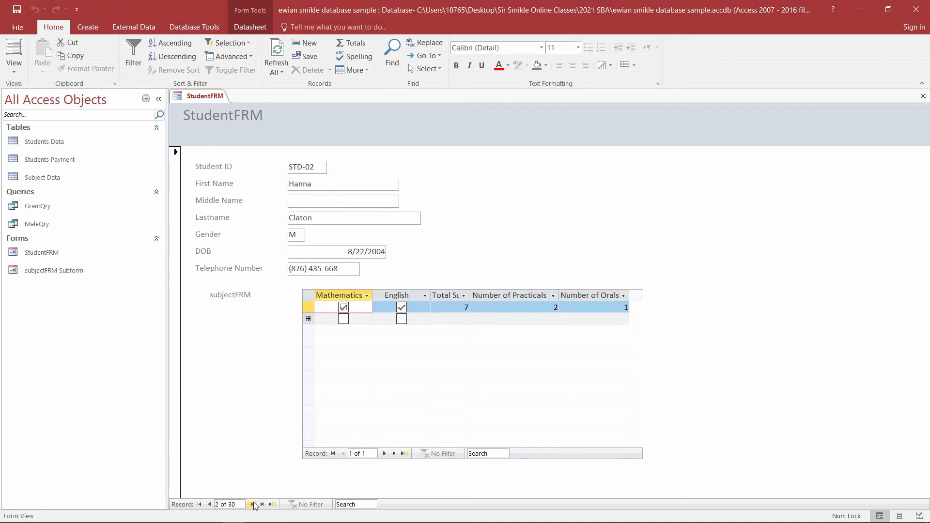
pyautogui.click(253, 504)
pyautogui.click(253, 505)
pyautogui.click(253, 505)
pyautogui.click(253, 504)
pyautogui.click(253, 504)
pyautogui.click(253, 504)
pyautogui.click(253, 504)
pyautogui.click(253, 504)
pyautogui.click(255, 504)
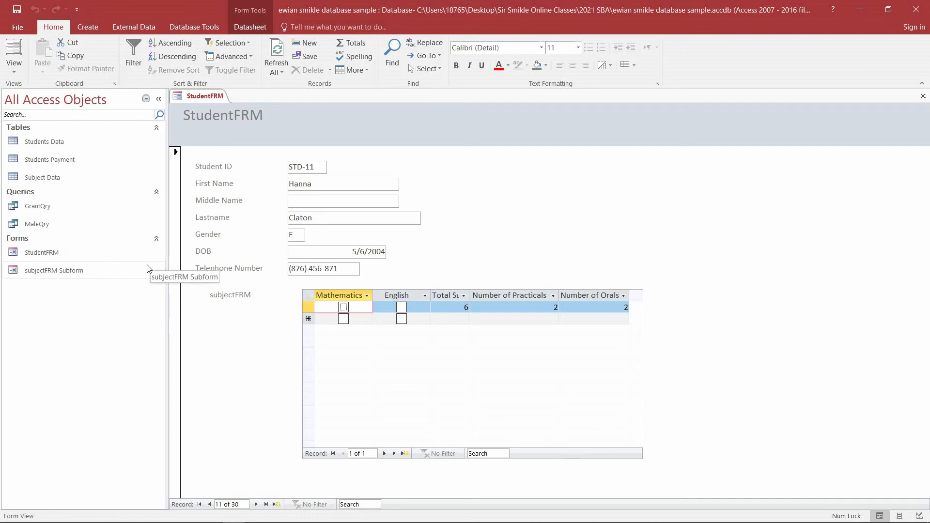
# Locate StudentFRM and subjectFRM Subform among the database's forms, and close the open StudentFRM form
pyautogui.click(35, 258)
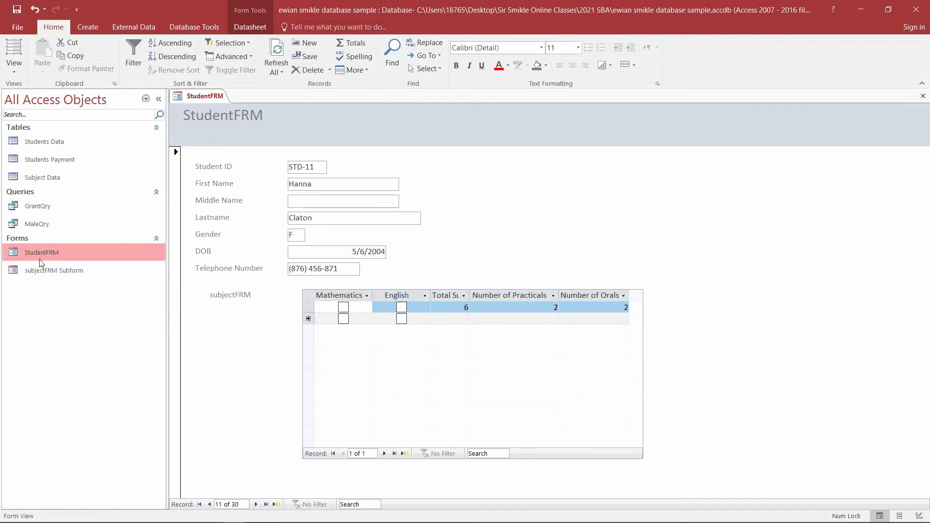
pyautogui.click(48, 275)
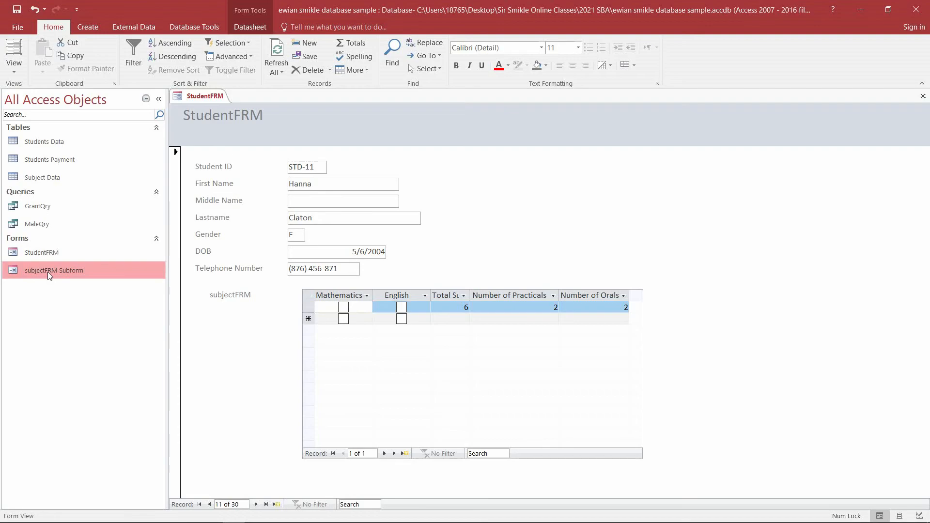
pyautogui.click(58, 257)
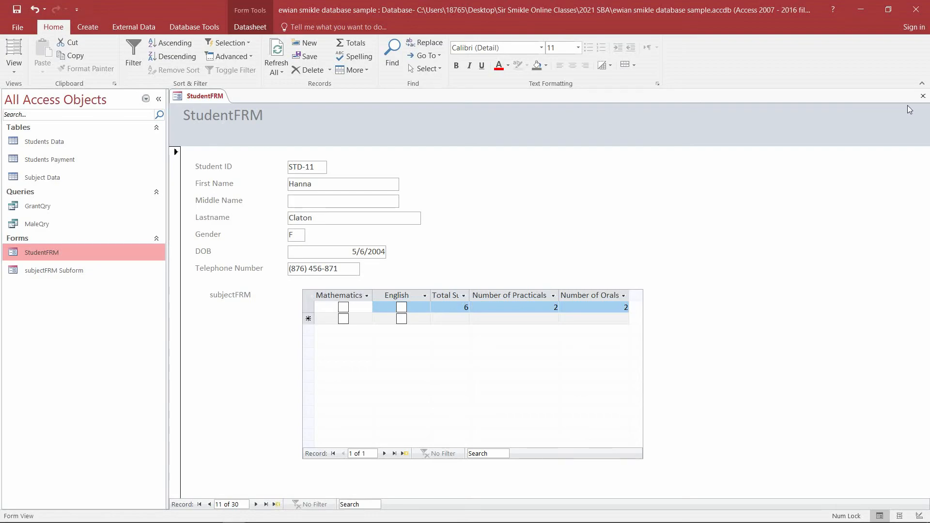
pyautogui.click(923, 97)
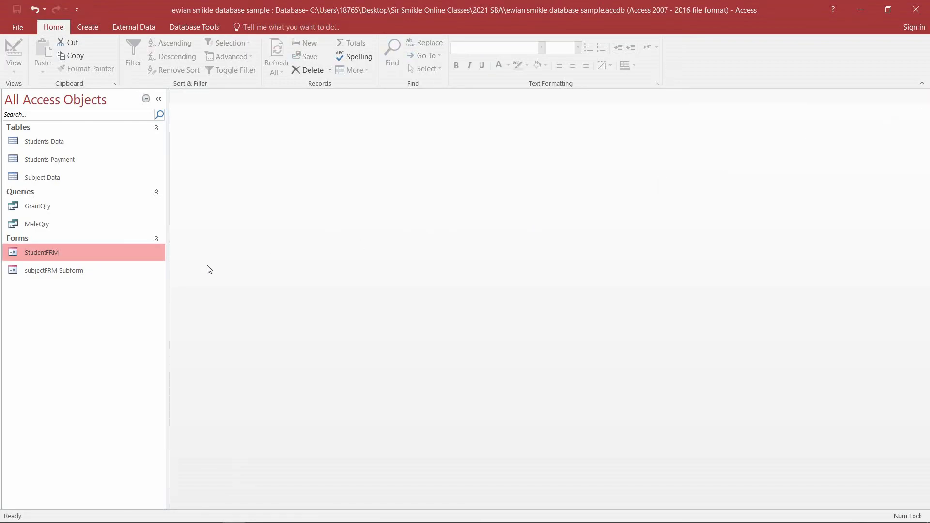
# Open subjectFRM Subform and StudentFRM to compare what they display, and close both forms
pyautogui.doubleClick(73, 270)
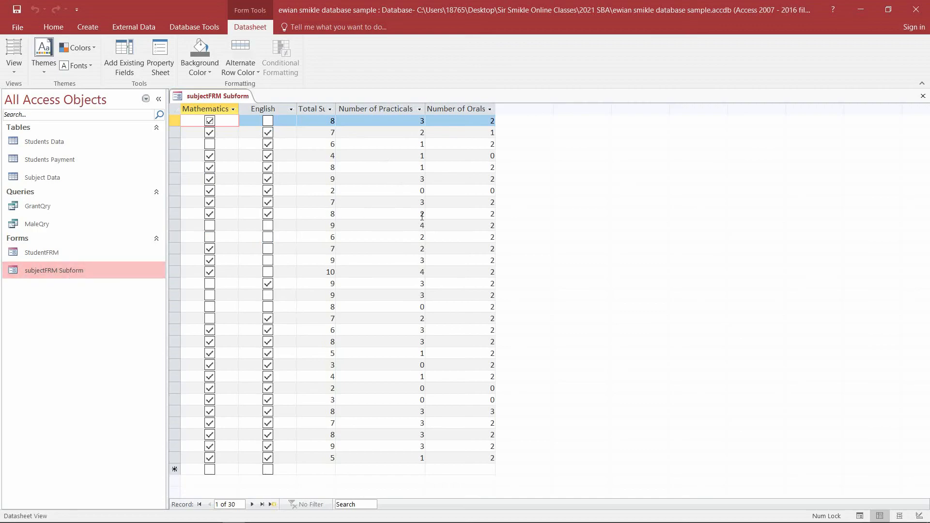
pyautogui.doubleClick(52, 254)
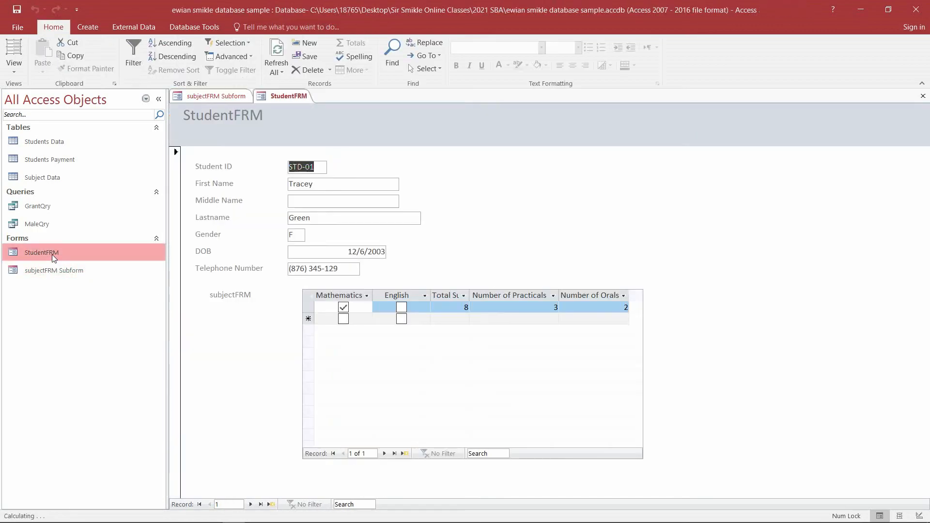
pyautogui.click(76, 277)
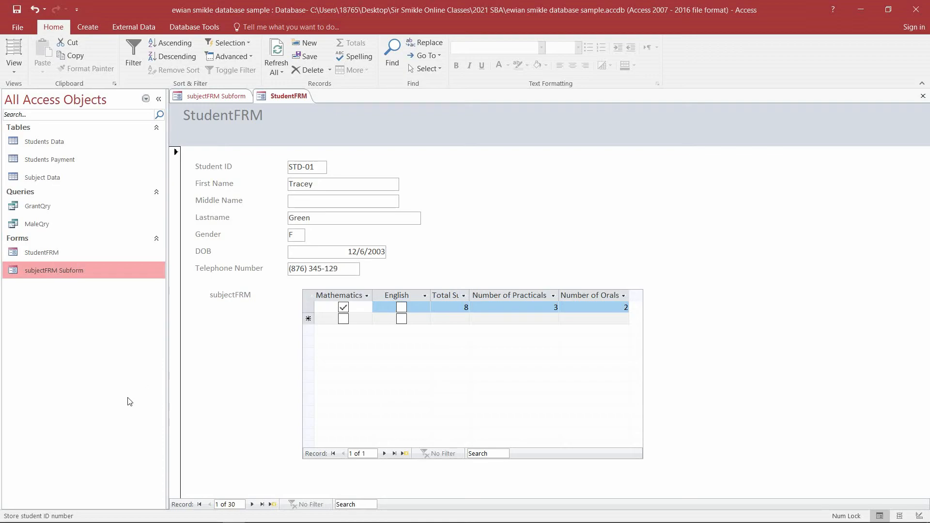
pyautogui.click(923, 96)
pyautogui.click(923, 96)
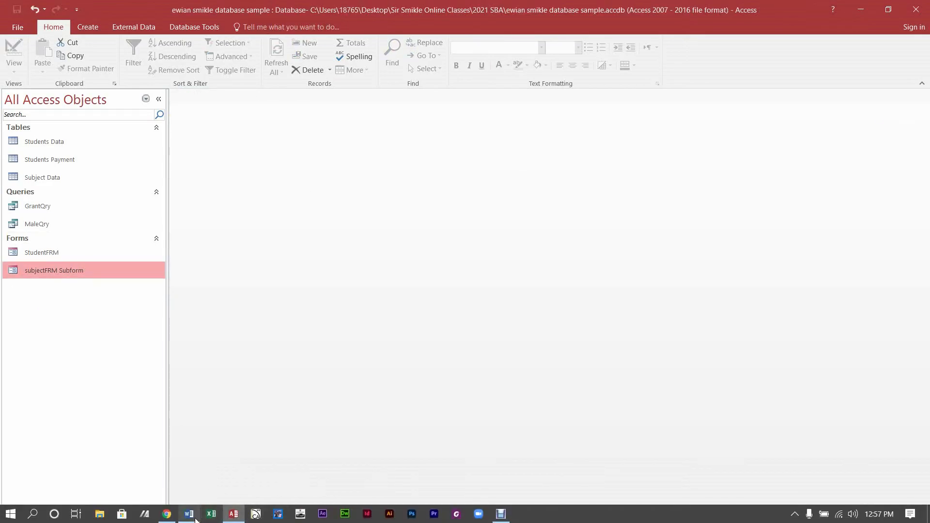
# Review the report task in the Word assignment, and return to Access to start the Report Wizard
pyautogui.click(189, 513)
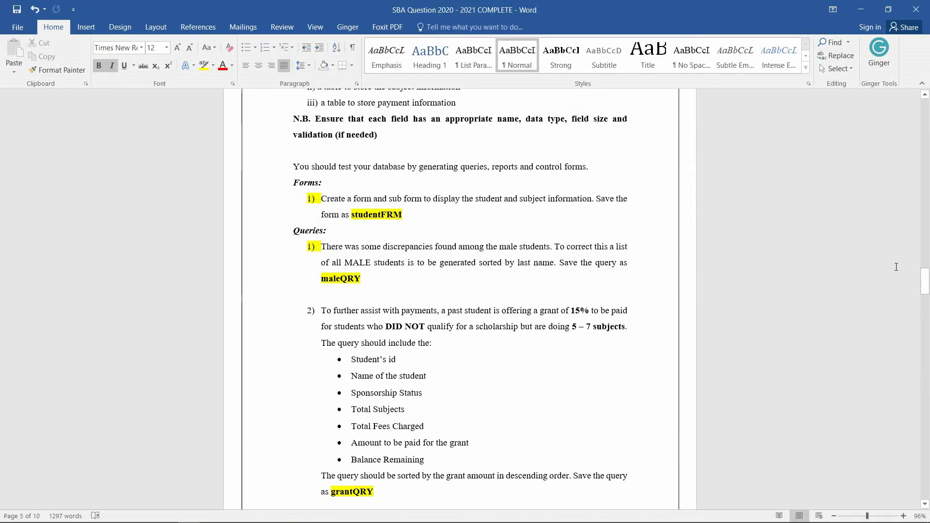
pyautogui.moveTo(925, 281); pyautogui.dragTo(925, 314)
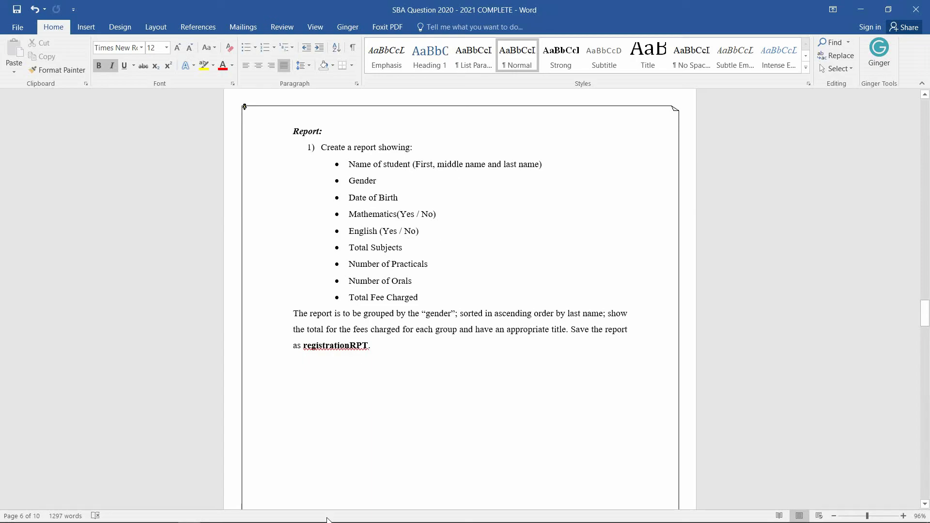
pyautogui.moveTo(259, 521)
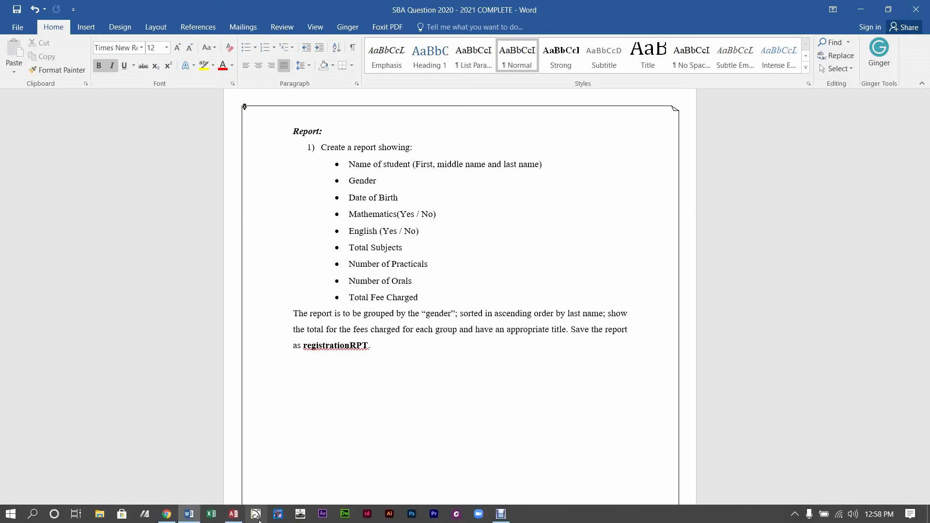
pyautogui.click(233, 513)
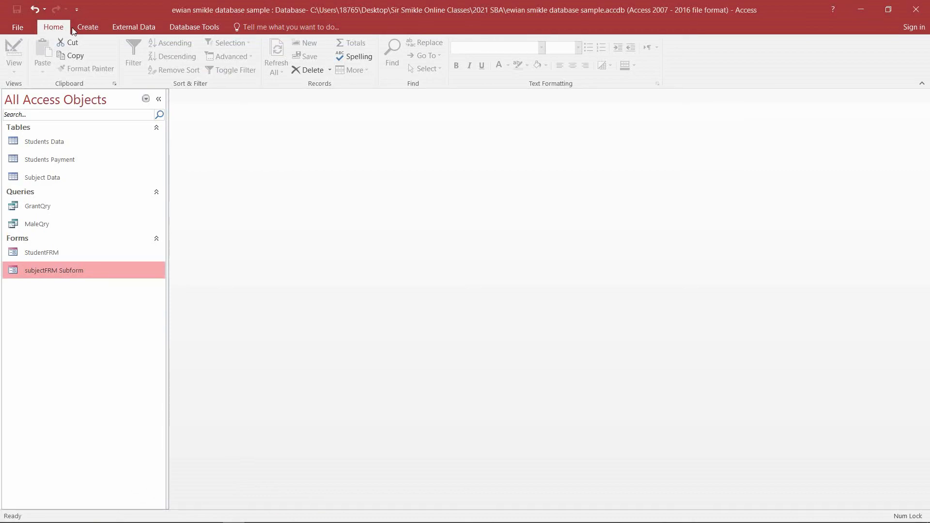
pyautogui.click(94, 28)
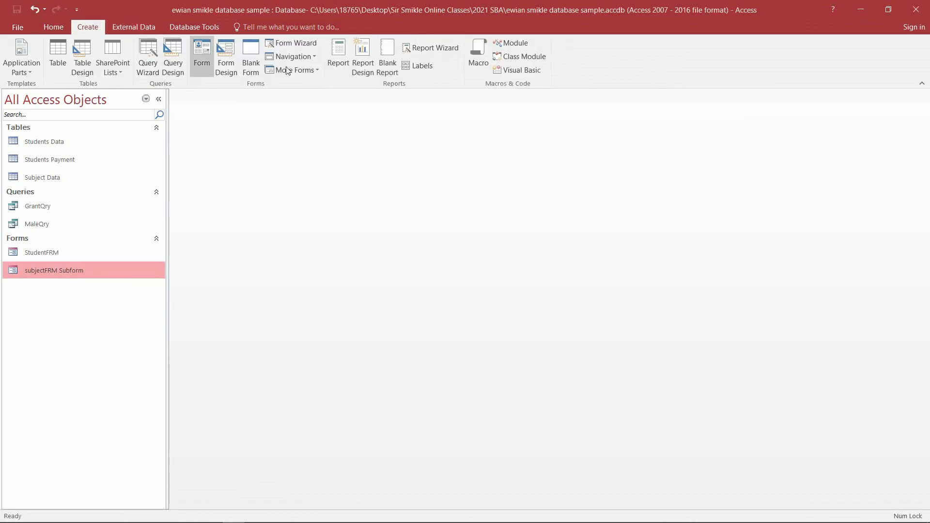
pyautogui.click(433, 50)
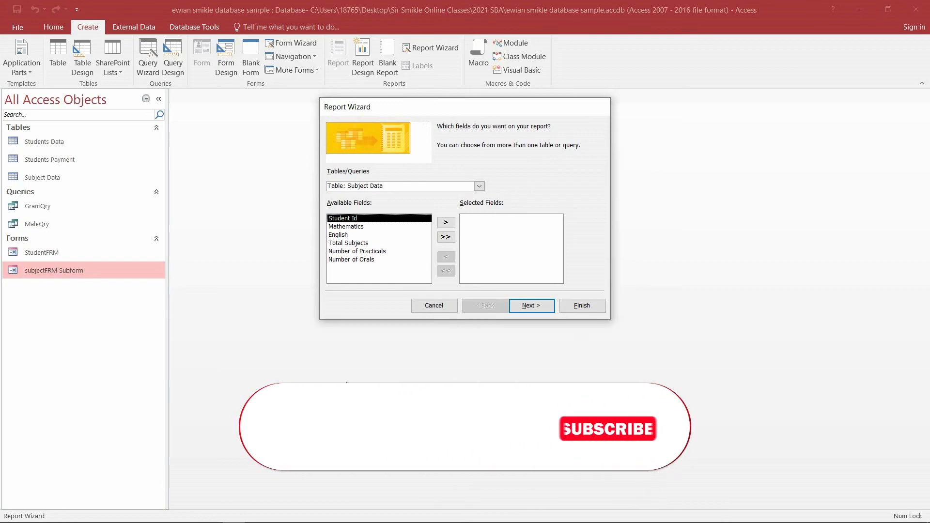
# Recheck the report's required fields in Word, and choose the Students Data table as the Report Wizard's source
pyautogui.moveTo(299, 522)
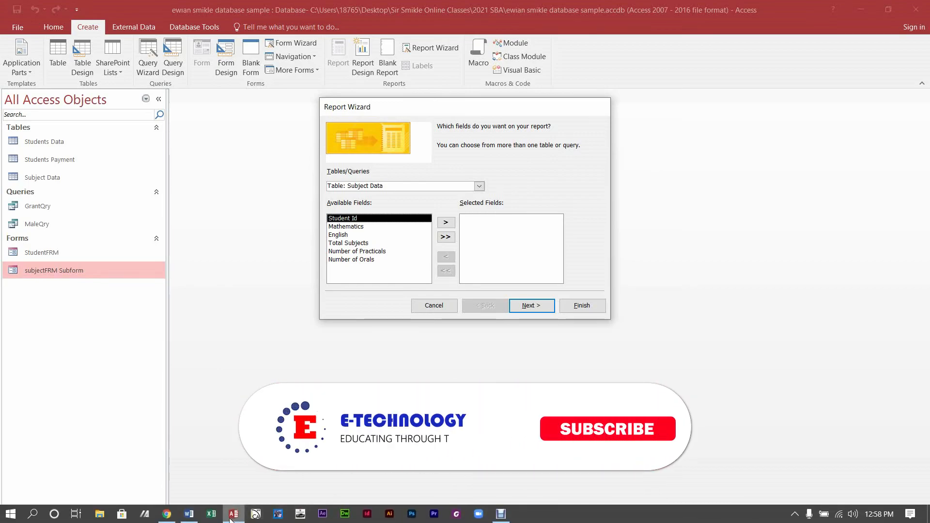
pyautogui.click(188, 514)
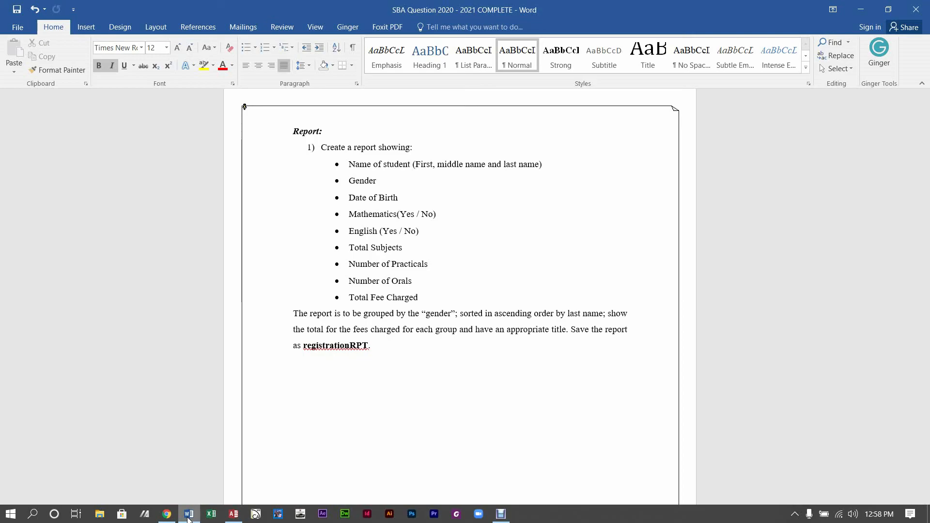
pyautogui.click(188, 517)
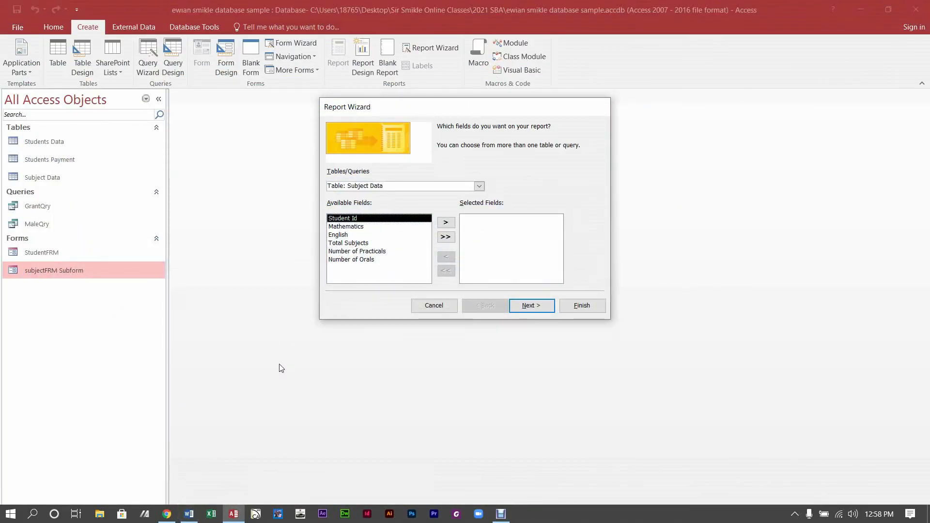
pyautogui.click(480, 187)
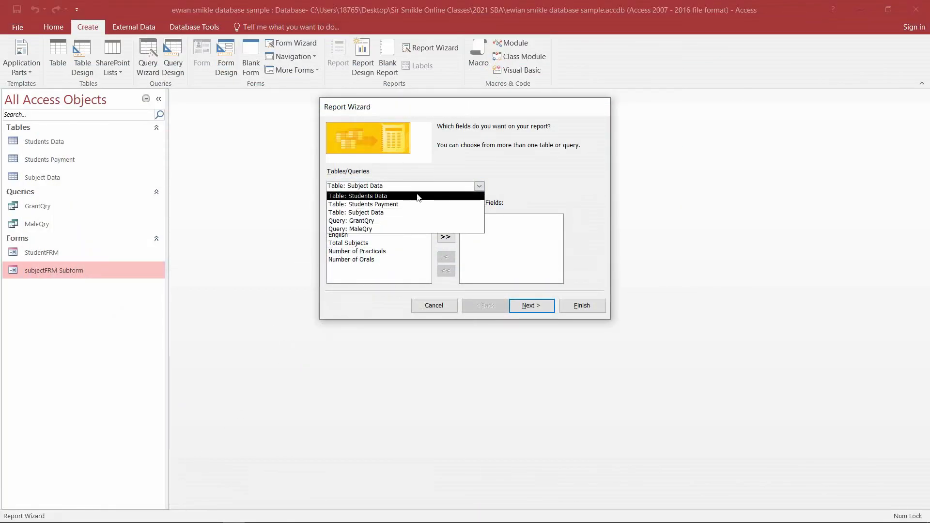
pyautogui.click(385, 197)
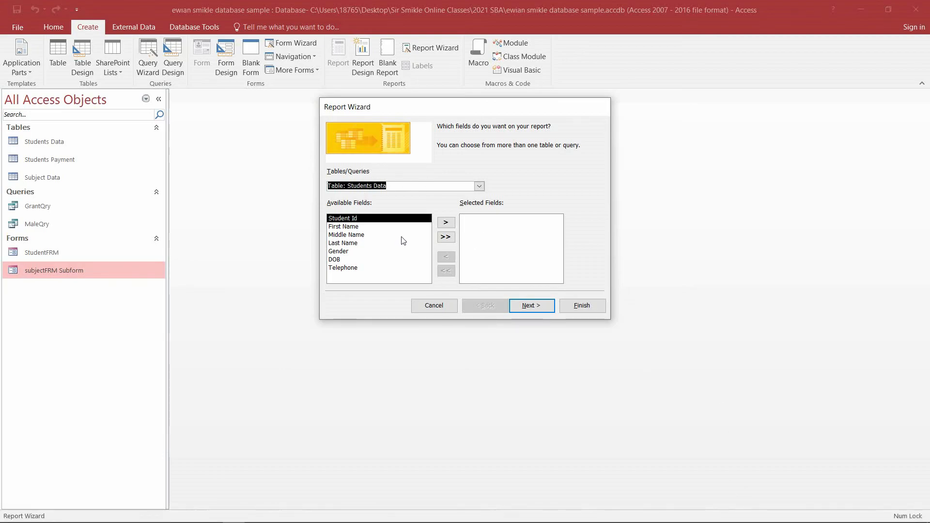
# Add all Students Data fields except Student Id to the report's selected fields
pyautogui.click(450, 226)
pyautogui.click(451, 226)
pyautogui.click(450, 226)
pyautogui.click(450, 226)
pyautogui.click(450, 226)
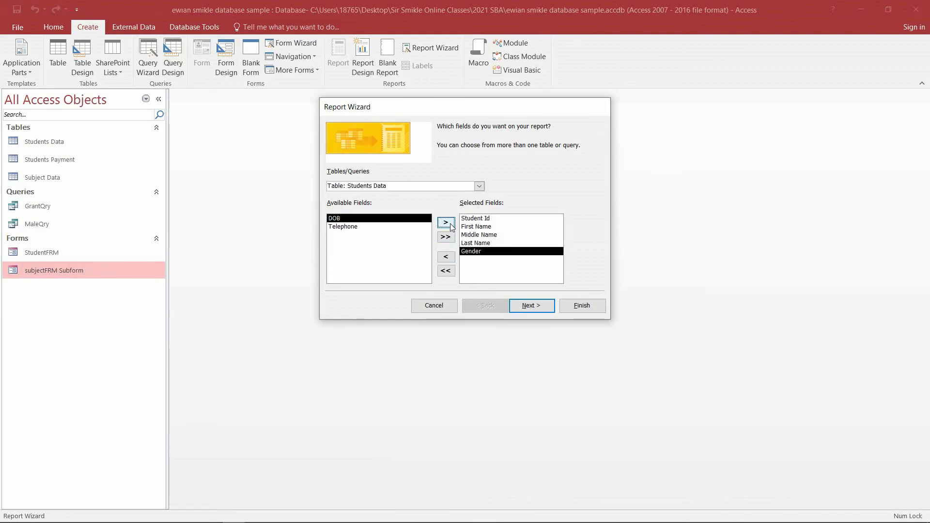
pyautogui.click(450, 226)
pyautogui.click(450, 226)
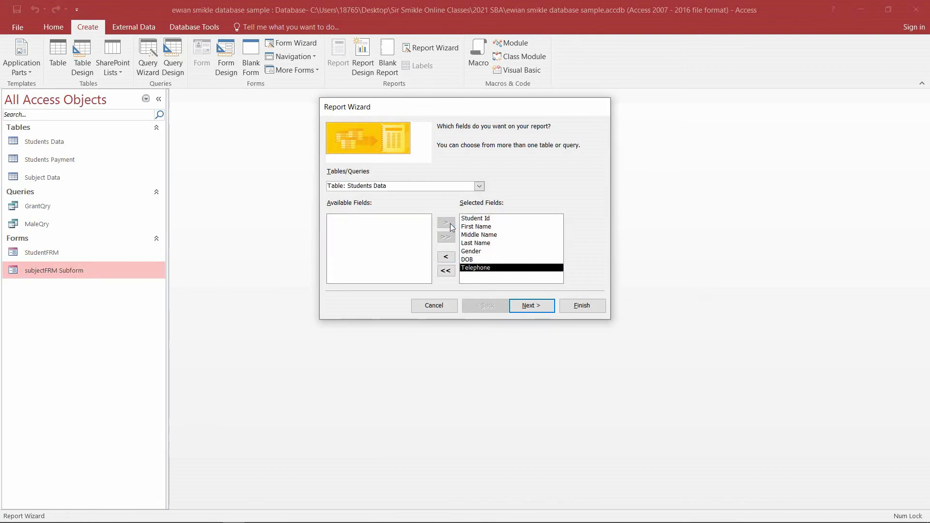
pyautogui.click(489, 219)
pyautogui.click(444, 257)
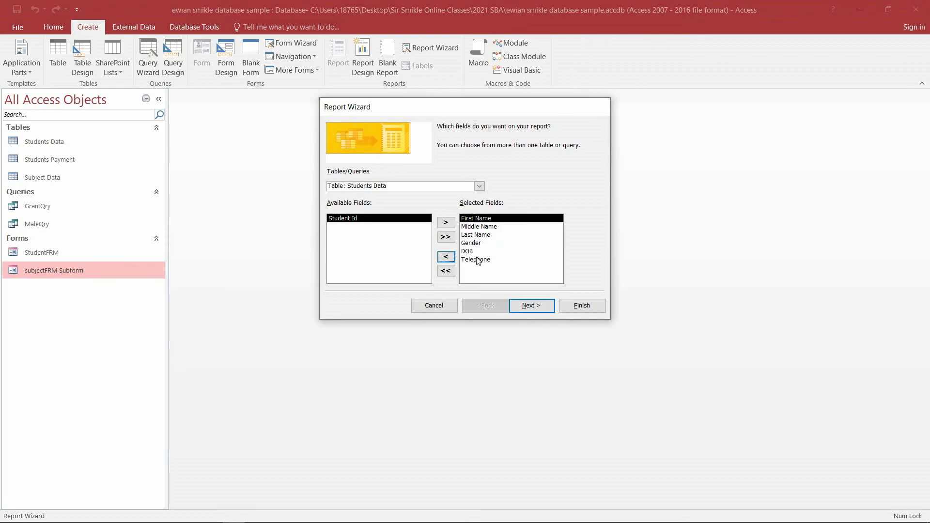
pyautogui.click(501, 515)
pyautogui.click(434, 403)
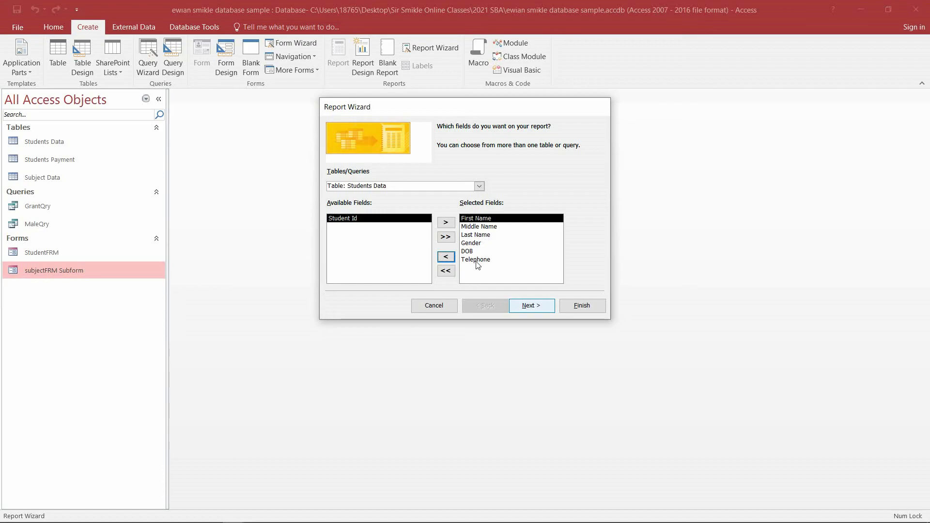
pyautogui.click(499, 516)
pyautogui.click(318, 234)
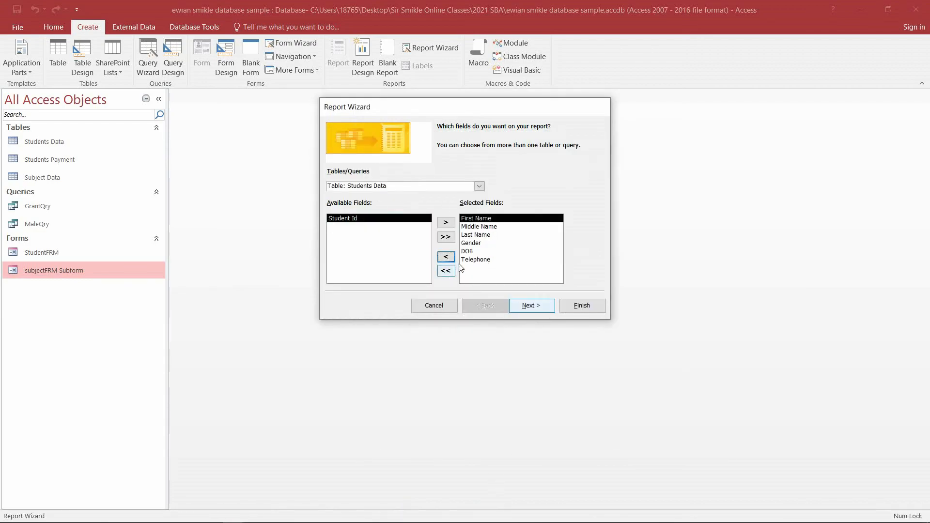
pyautogui.click(479, 228)
pyautogui.click(480, 252)
pyautogui.click(477, 235)
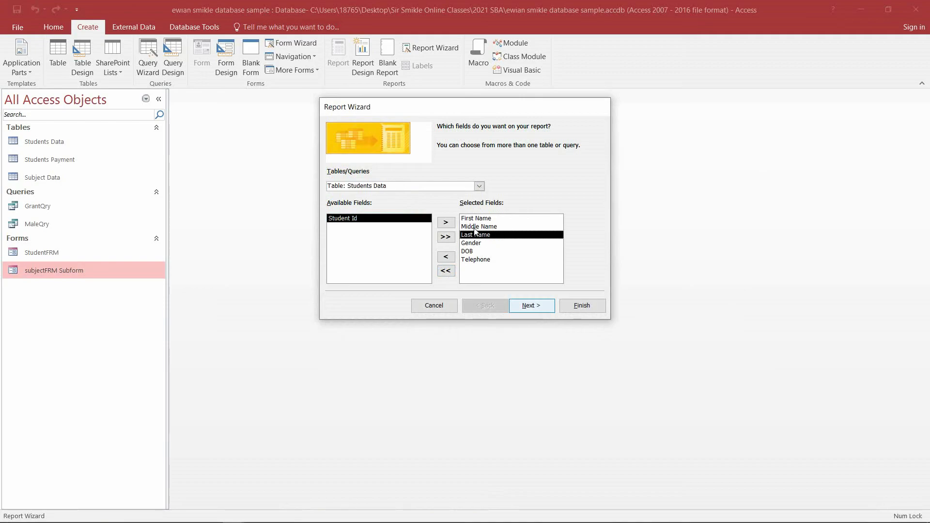
pyautogui.click(476, 228)
pyautogui.click(477, 221)
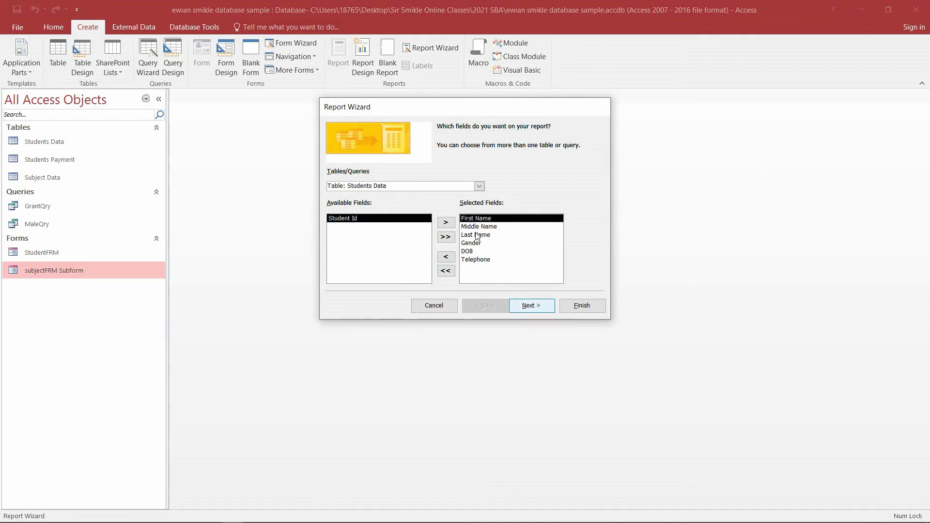
# Compare the report's selected student fields with the field list in the Word assignment
pyautogui.moveTo(99, 520)
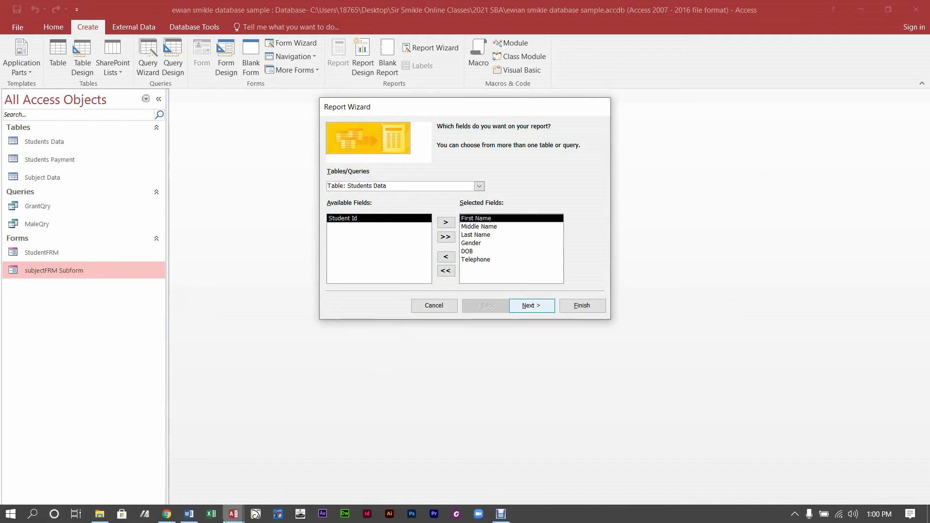
pyautogui.click(190, 514)
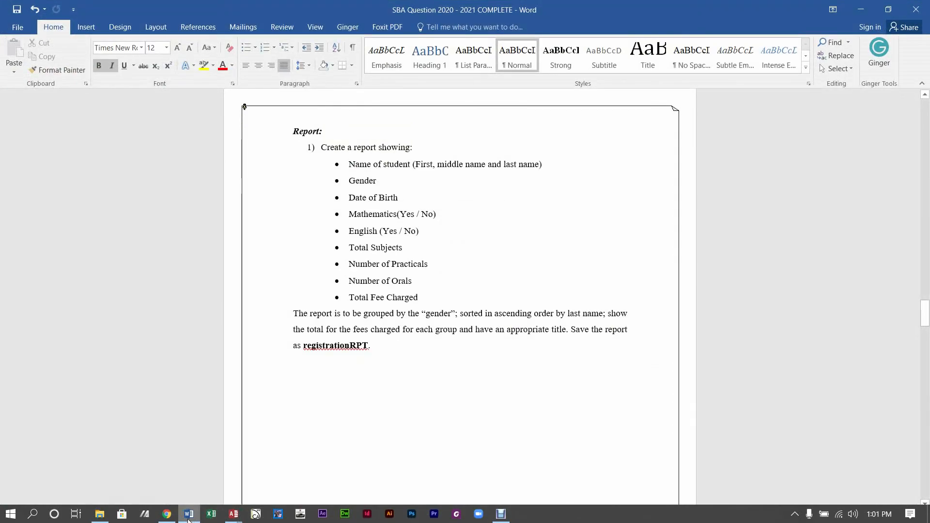
pyautogui.click(189, 515)
pyautogui.click(471, 260)
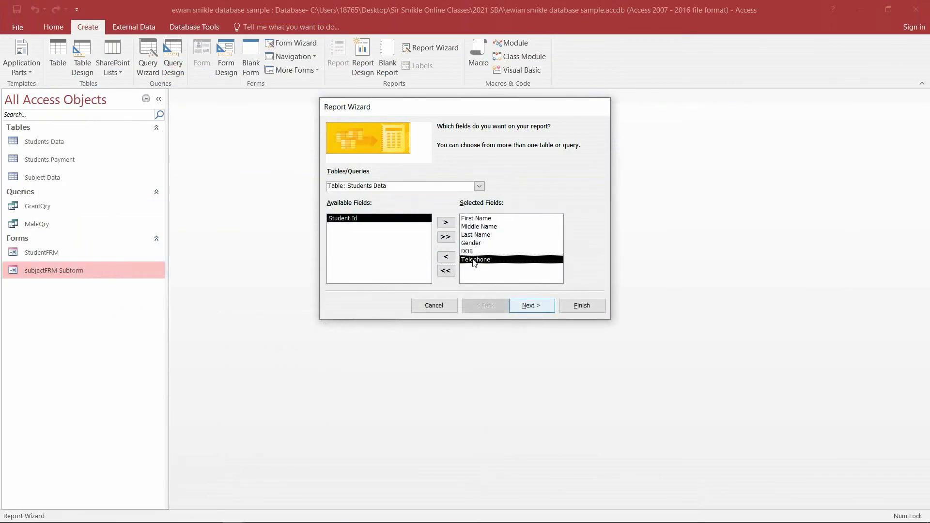
pyautogui.click(476, 236)
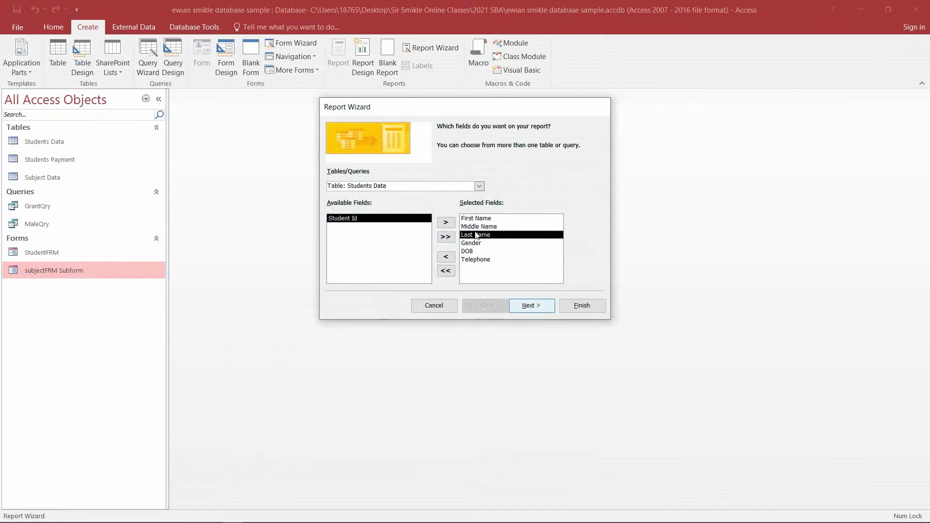
# Remove Telephone from the report's selected fields, and recheck the required fields in the Word assignment
pyautogui.click(481, 260)
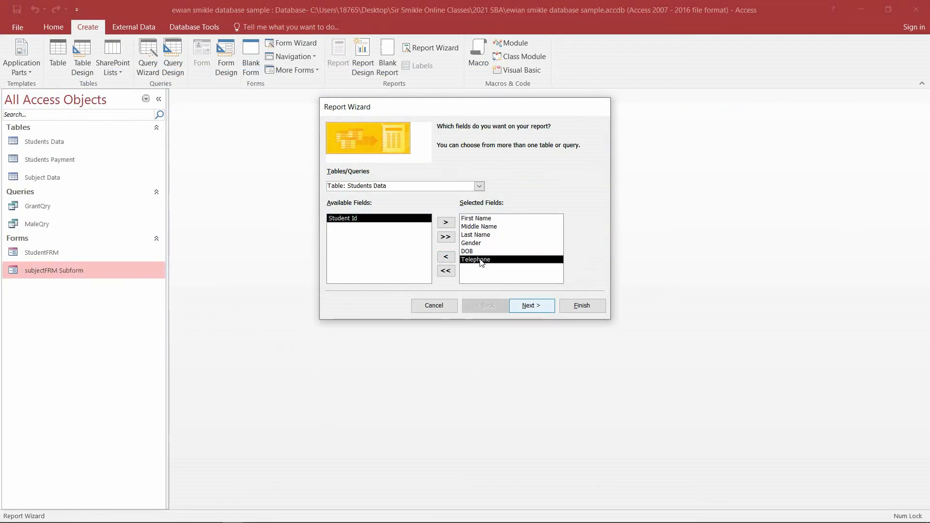
pyautogui.click(452, 260)
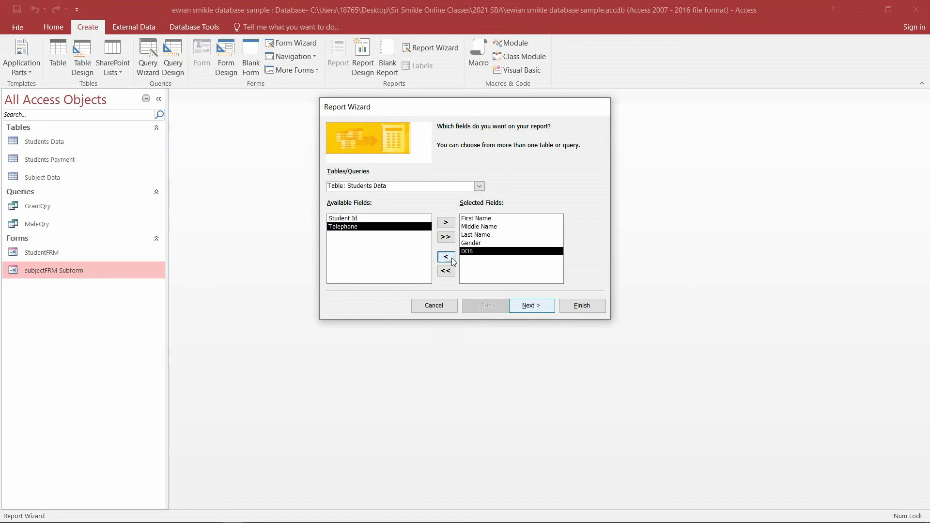
pyautogui.moveTo(224, 519)
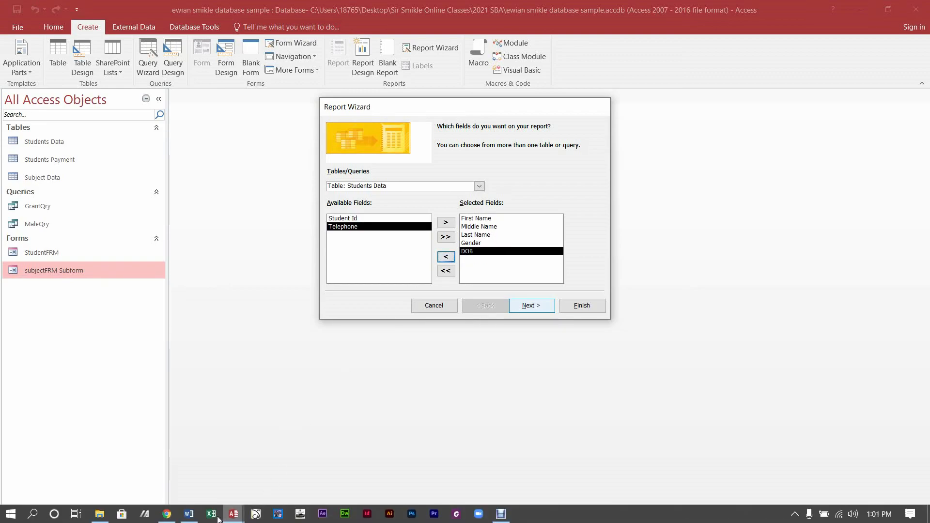
pyautogui.click(190, 517)
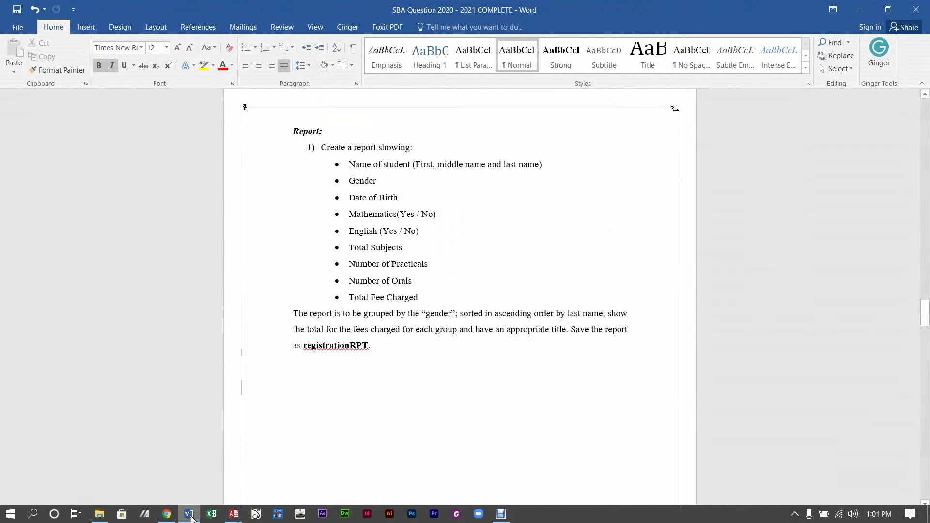
pyautogui.click(190, 516)
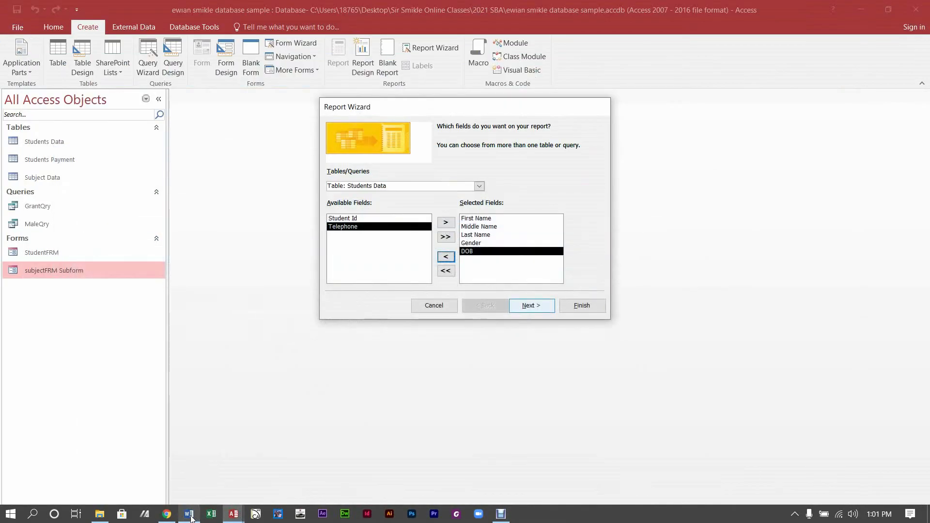
pyautogui.click(190, 517)
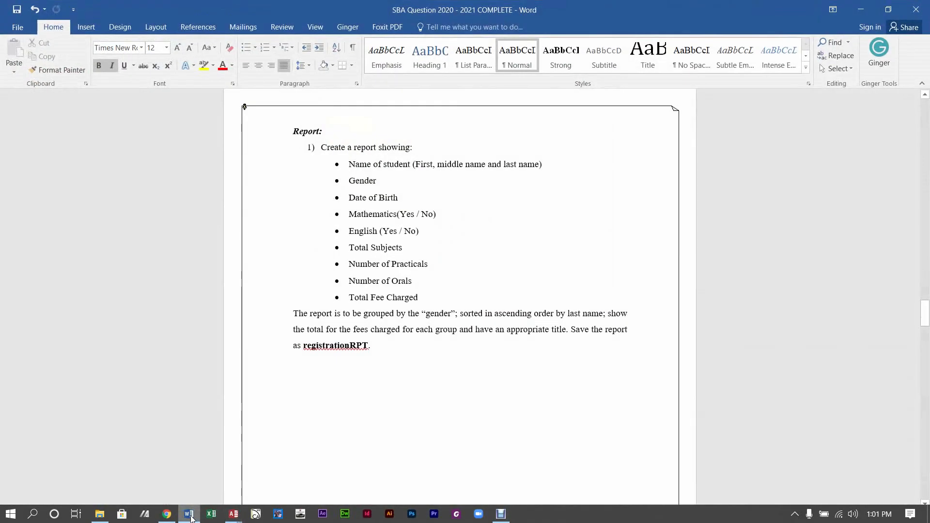
pyautogui.click(191, 517)
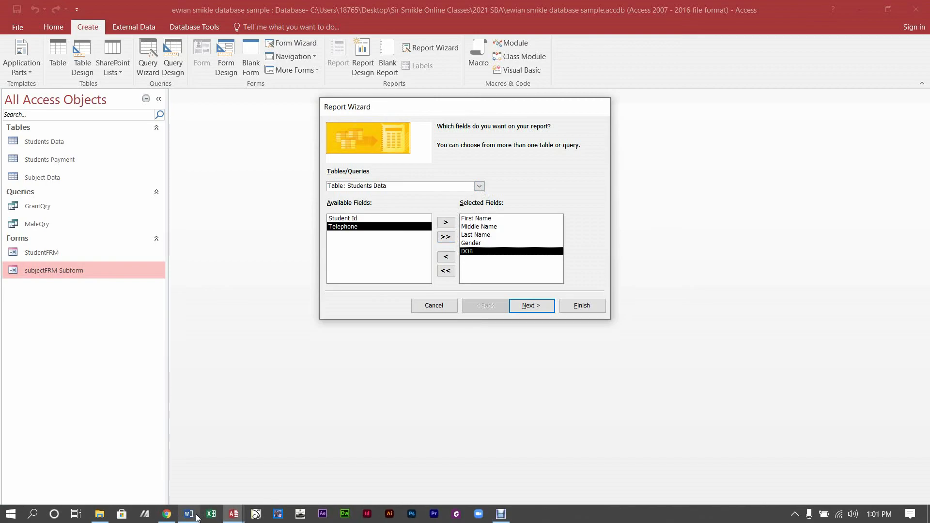
pyautogui.click(189, 517)
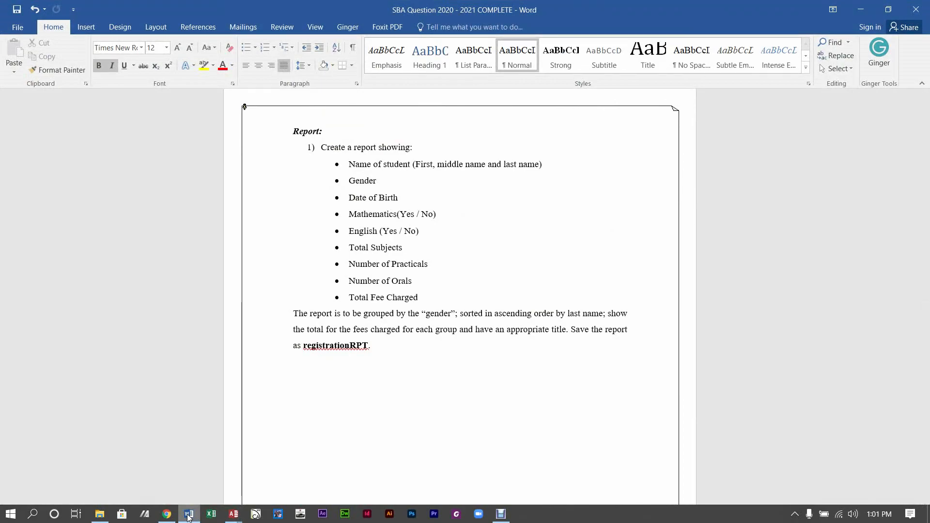
pyautogui.click(189, 516)
# Add Mathematics, English, Total Subjects, Number of Practicals and Number of Orals from the Subject Data table to the report's selected fields
pyautogui.click(479, 187)
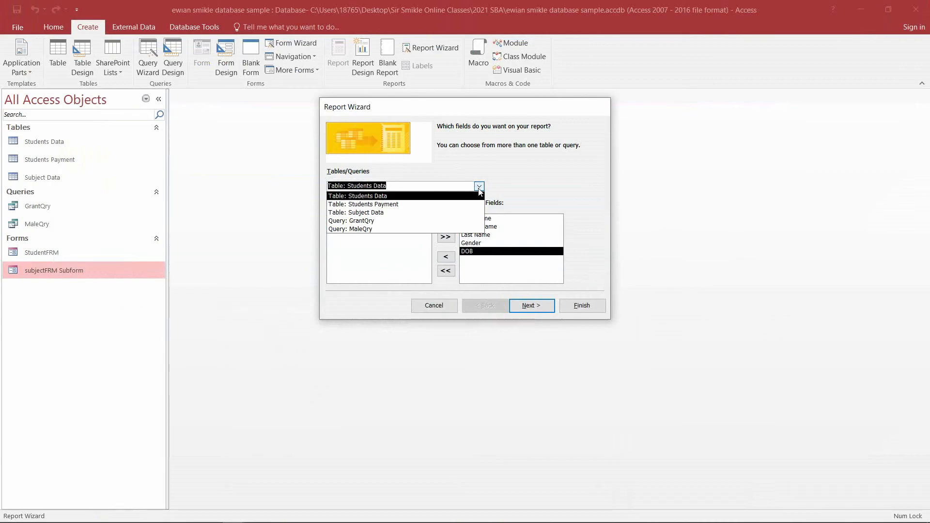
pyautogui.click(404, 212)
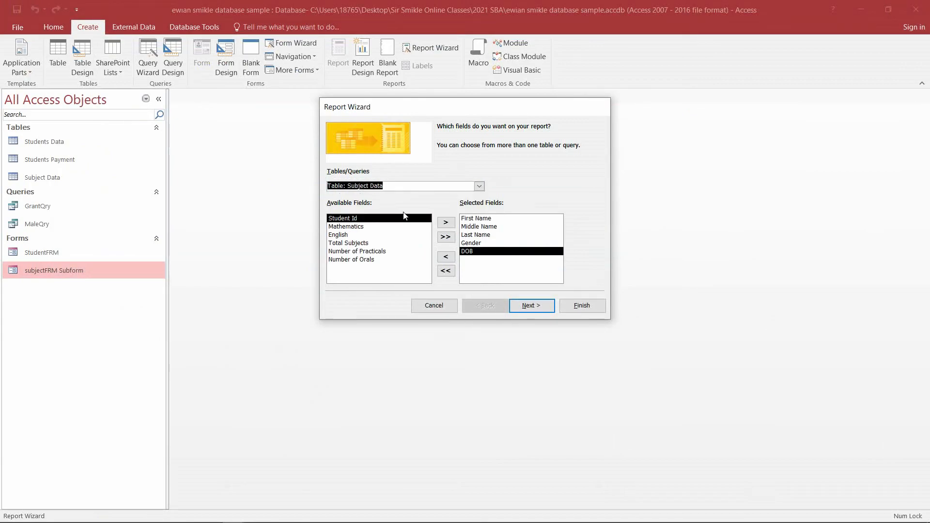
pyautogui.doubleClick(381, 228)
pyautogui.doubleClick(379, 229)
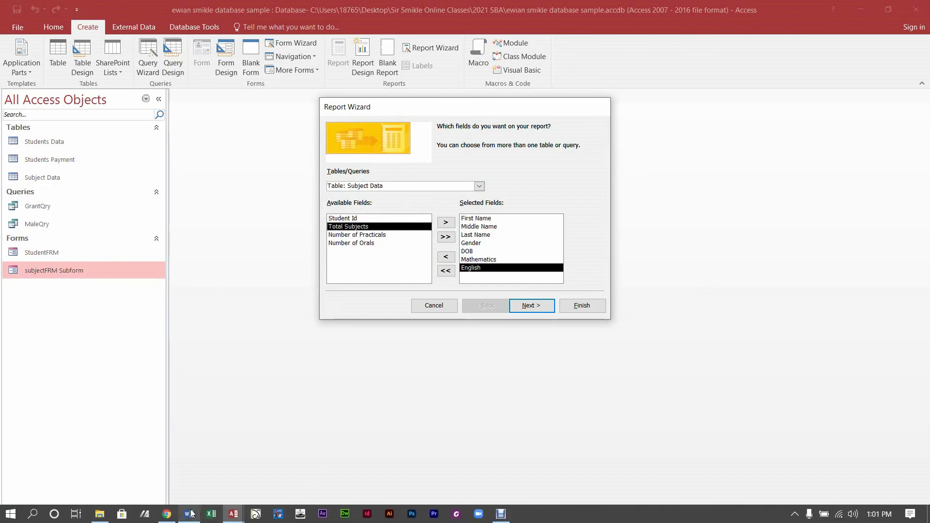
pyautogui.click(190, 514)
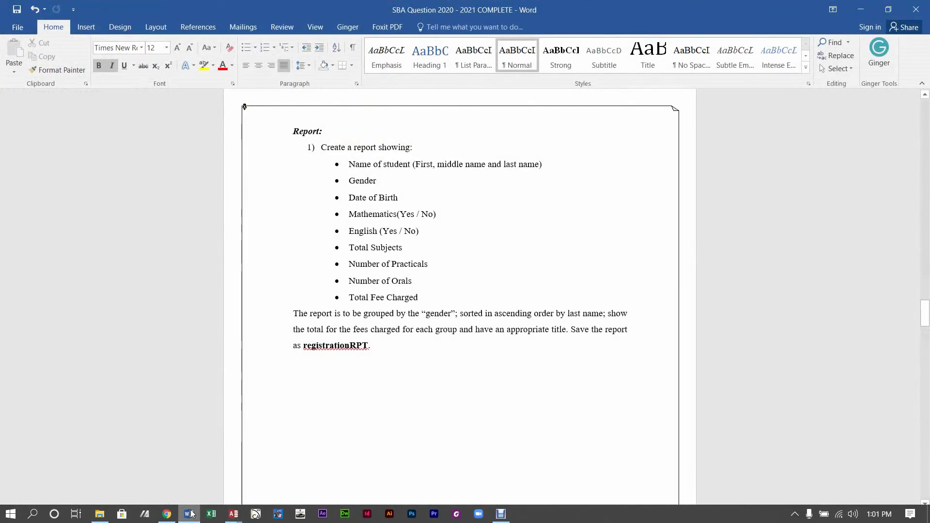
pyautogui.click(190, 513)
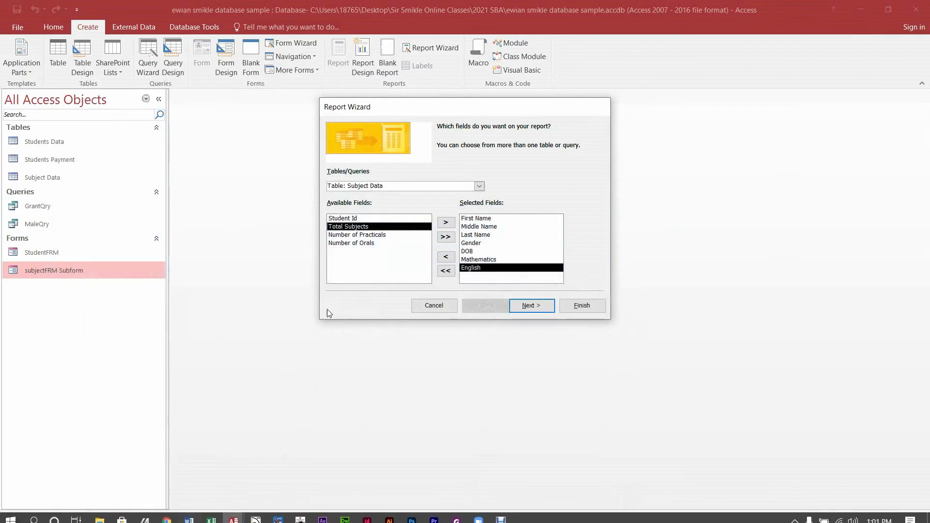
pyautogui.doubleClick(382, 227)
pyautogui.doubleClick(384, 226)
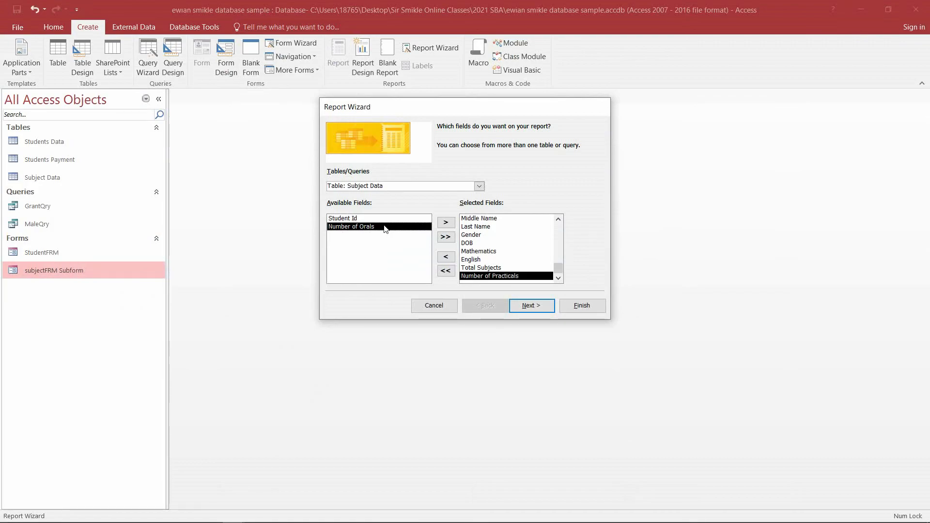
pyautogui.doubleClick(385, 227)
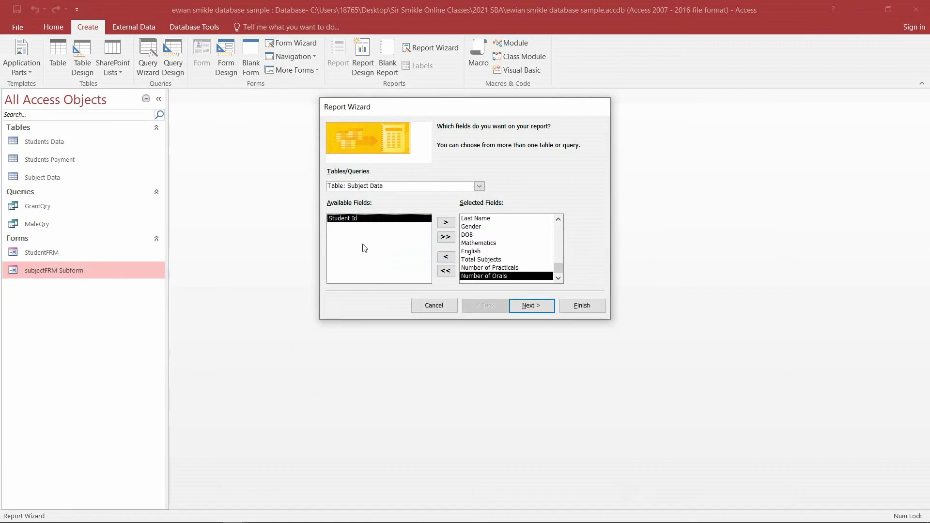
# Recheck the Word field list, and add Total Fees Charged from the Students Payment table to the report's selected fields
pyautogui.moveTo(232, 522)
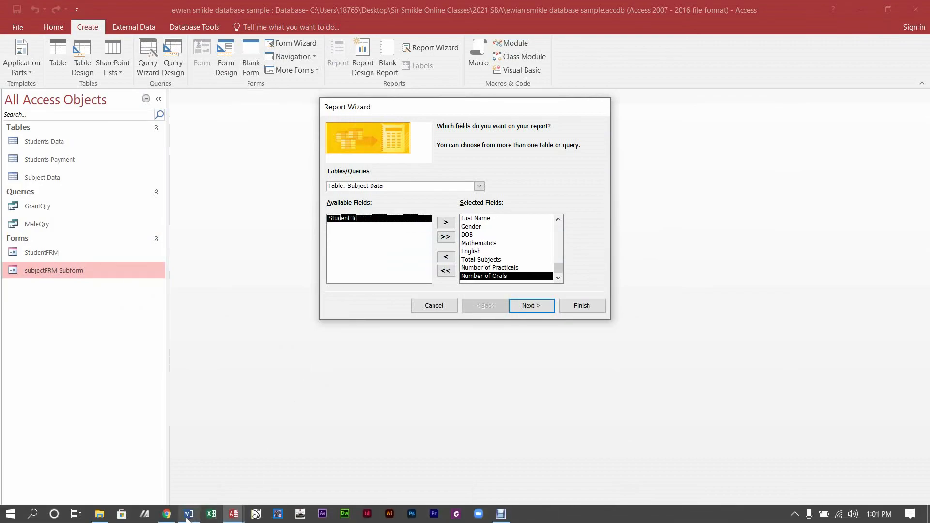
pyautogui.click(189, 517)
pyautogui.click(189, 516)
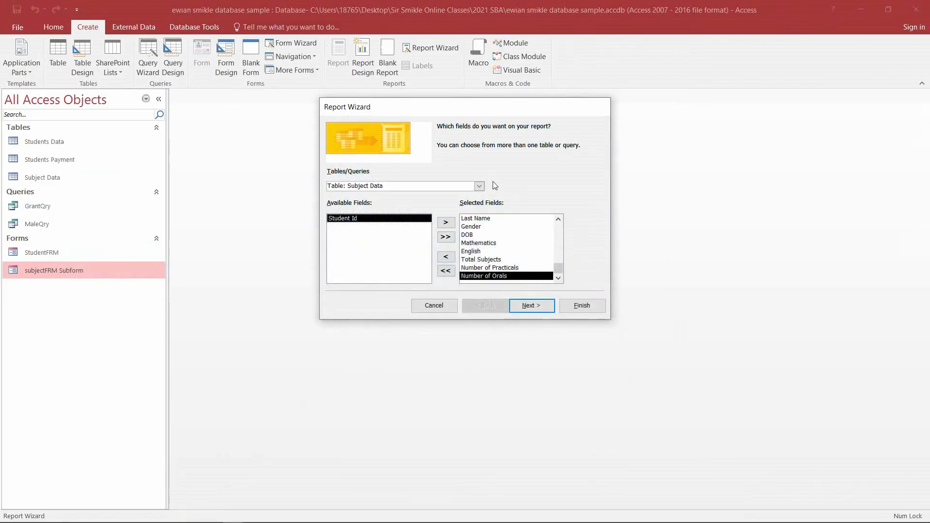
pyautogui.click(479, 187)
pyautogui.click(388, 204)
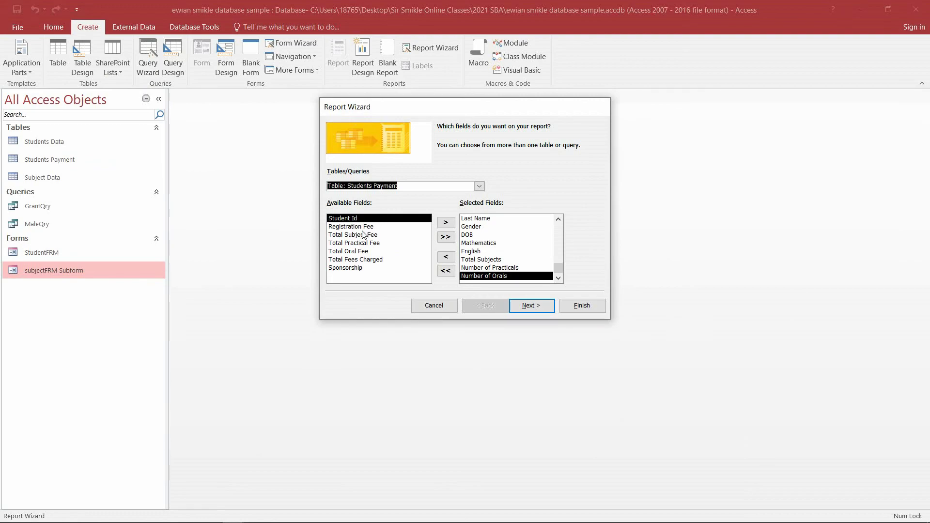
pyautogui.click(360, 260)
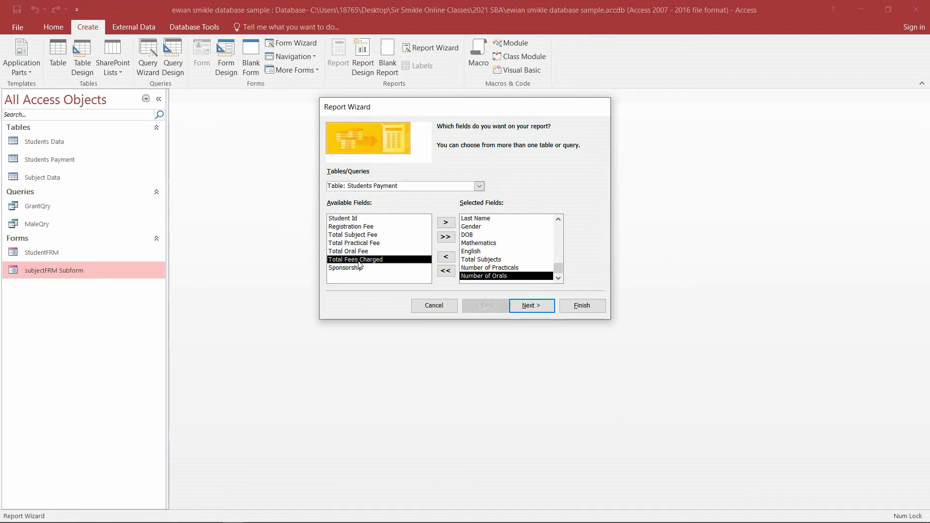
pyautogui.doubleClick(359, 261)
# Review the complete list of selected report fields, and proceed to the grouping levels
pyautogui.moveTo(562, 267); pyautogui.dragTo(564, 227)
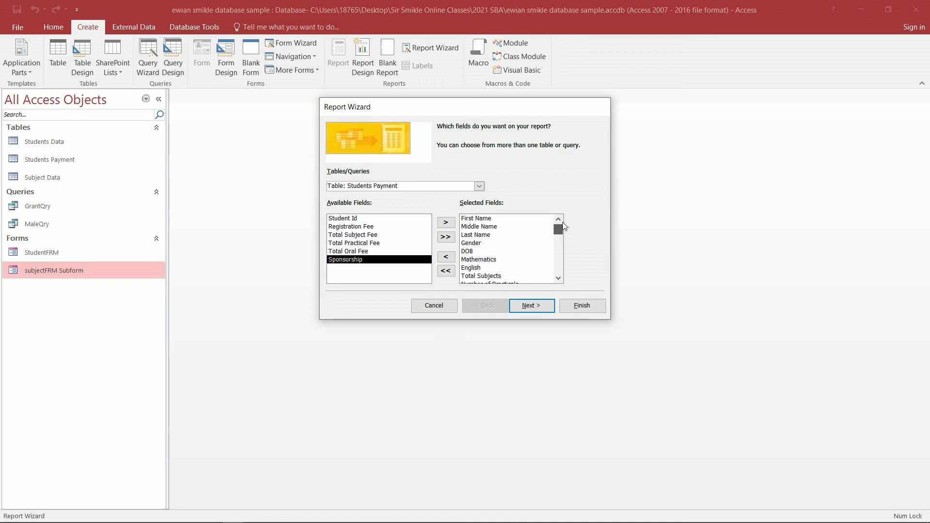
pyautogui.moveTo(562, 227); pyautogui.dragTo(561, 278)
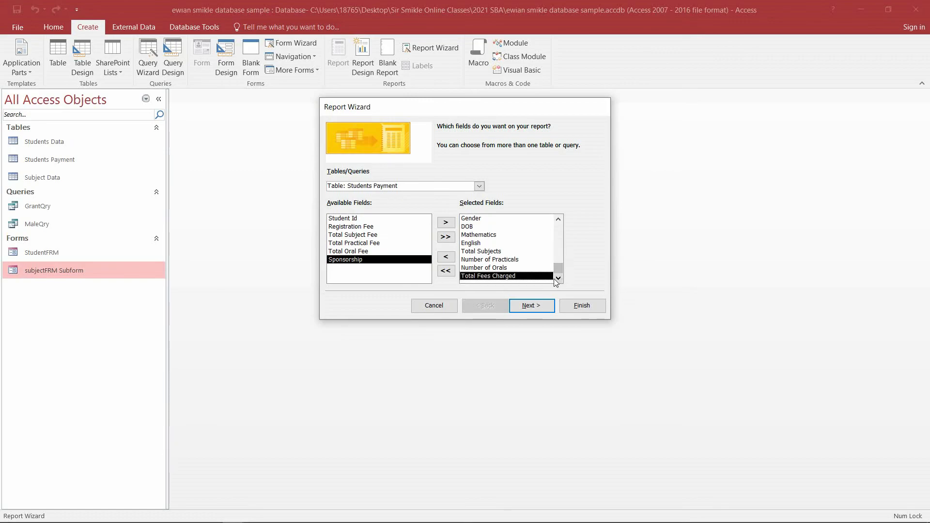
pyautogui.click(527, 309)
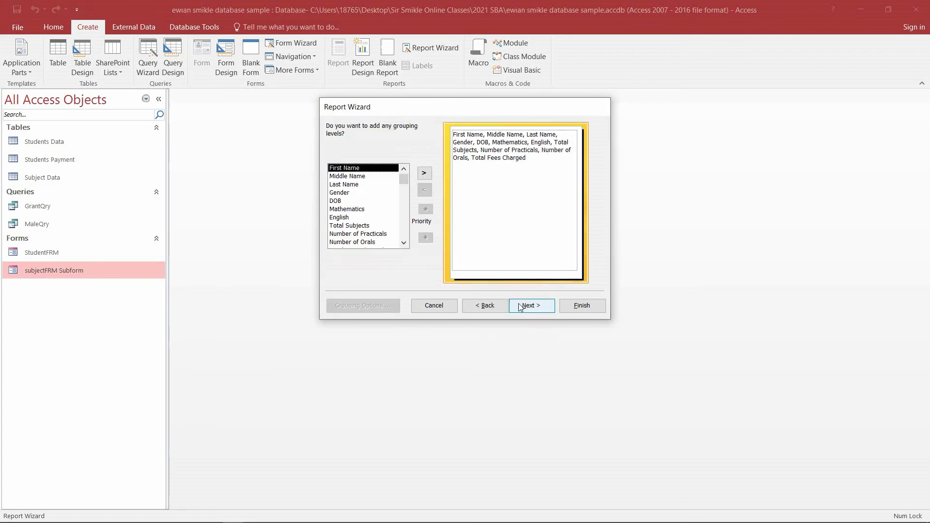
# Check the grouping requirement in the Word assignment, group the report by Gender, and proceed to the sort options
pyautogui.moveTo(320, 522)
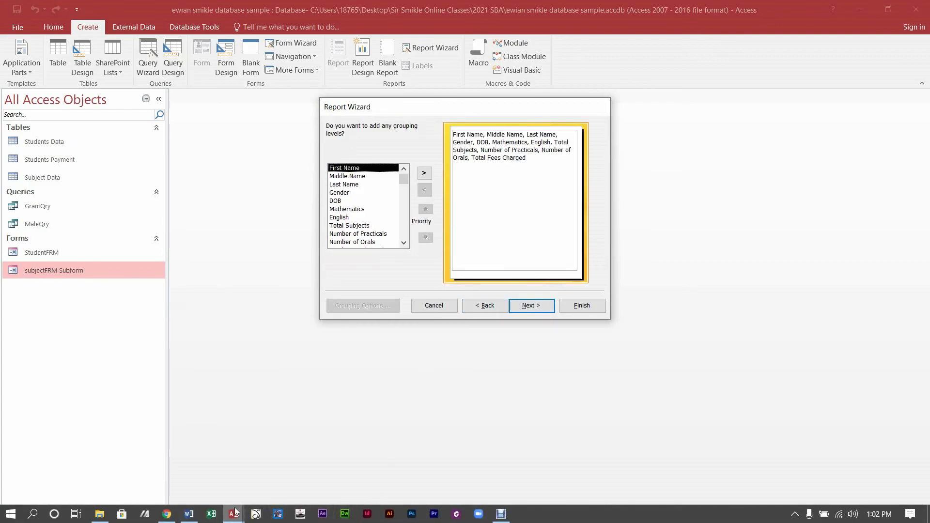
pyautogui.click(189, 514)
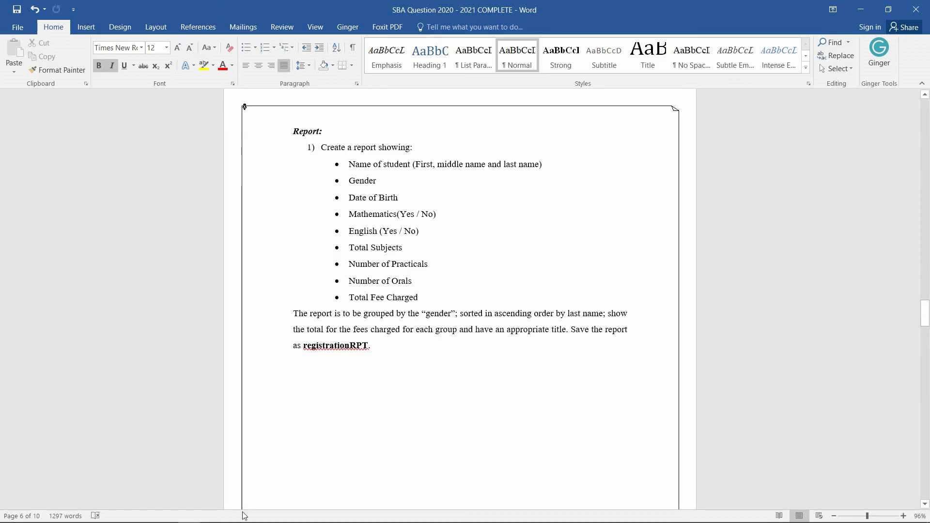
pyautogui.moveTo(234, 521)
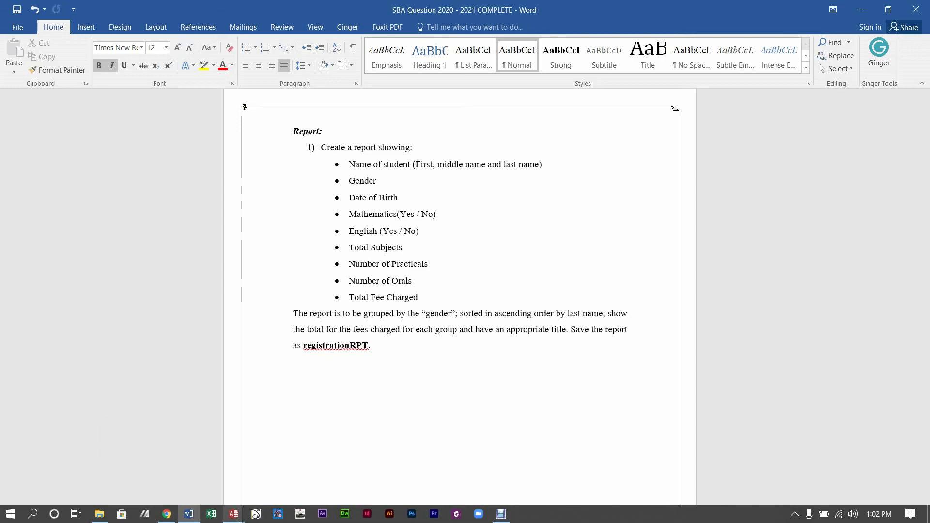
pyautogui.click(175, 460)
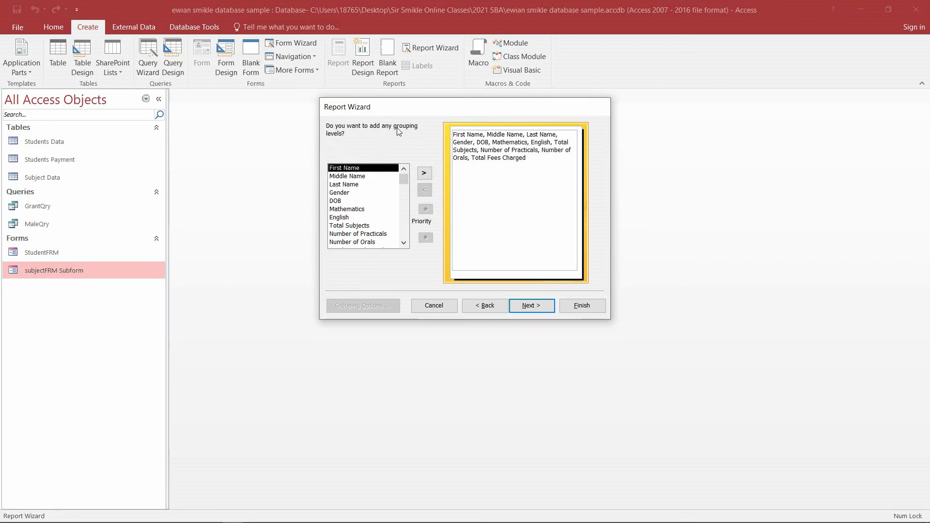
pyautogui.doubleClick(339, 192)
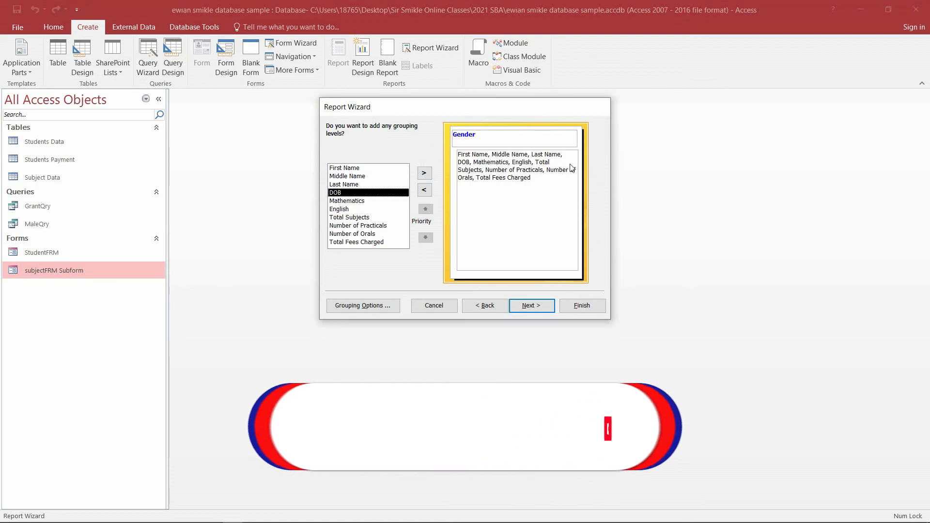
pyautogui.click(530, 308)
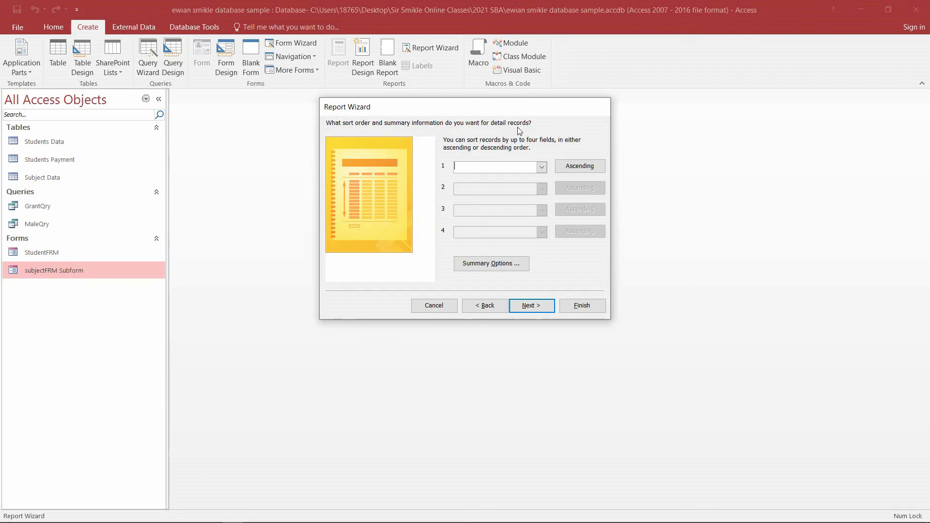
# Sort the report's detail records by Last Name in ascending order
pyautogui.click(542, 168)
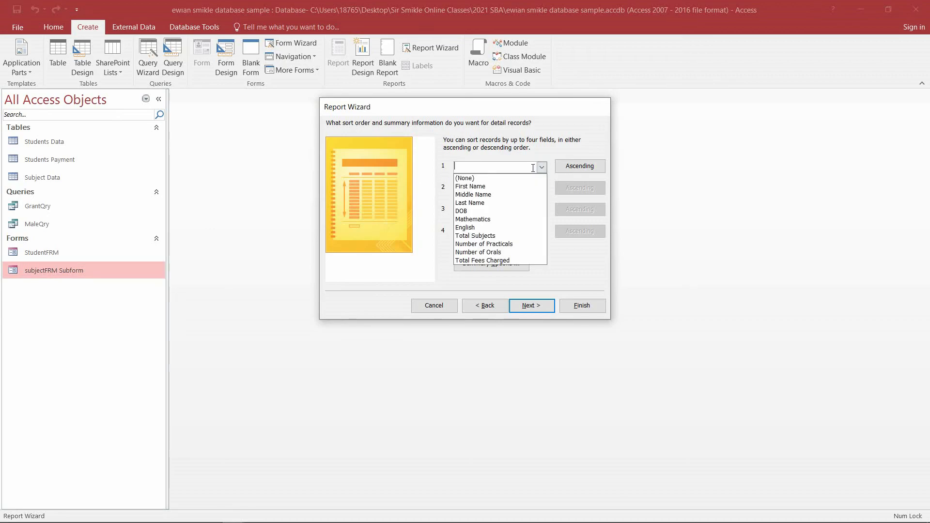
pyautogui.click(542, 170)
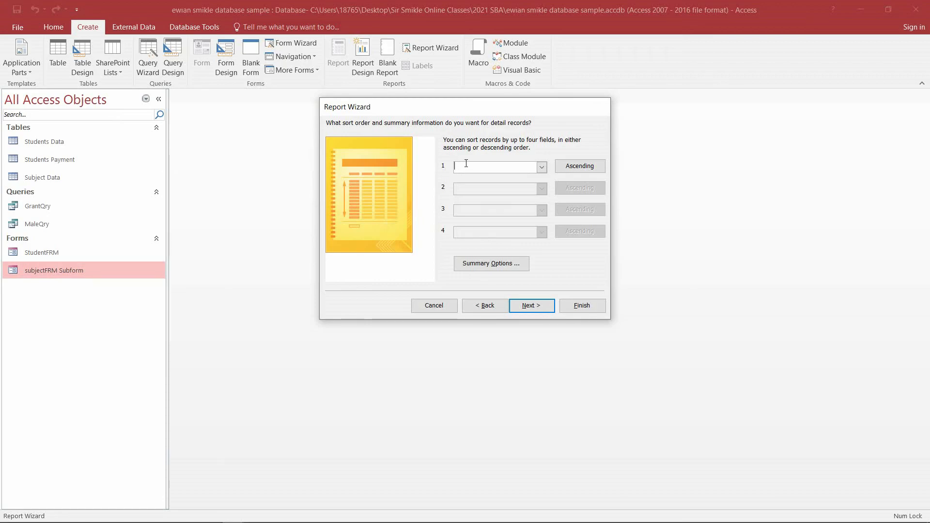
pyautogui.click(538, 167)
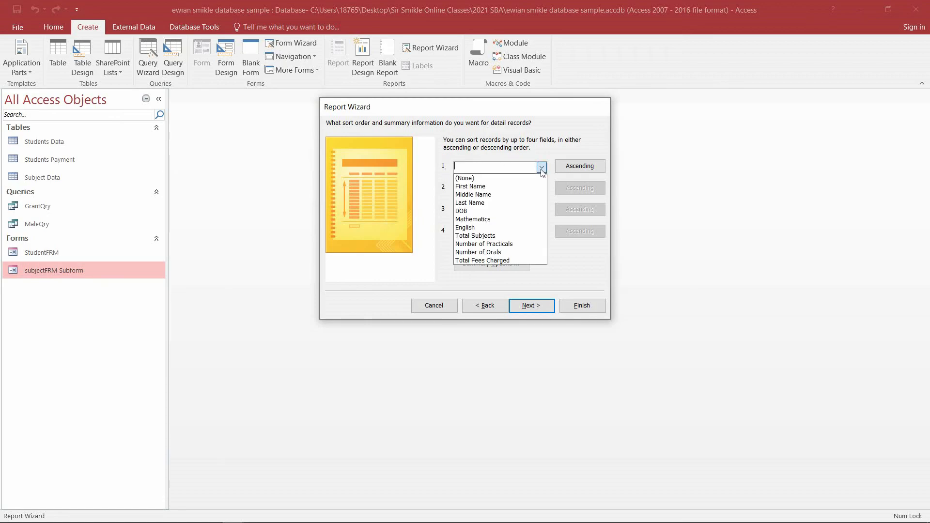
pyautogui.click(483, 202)
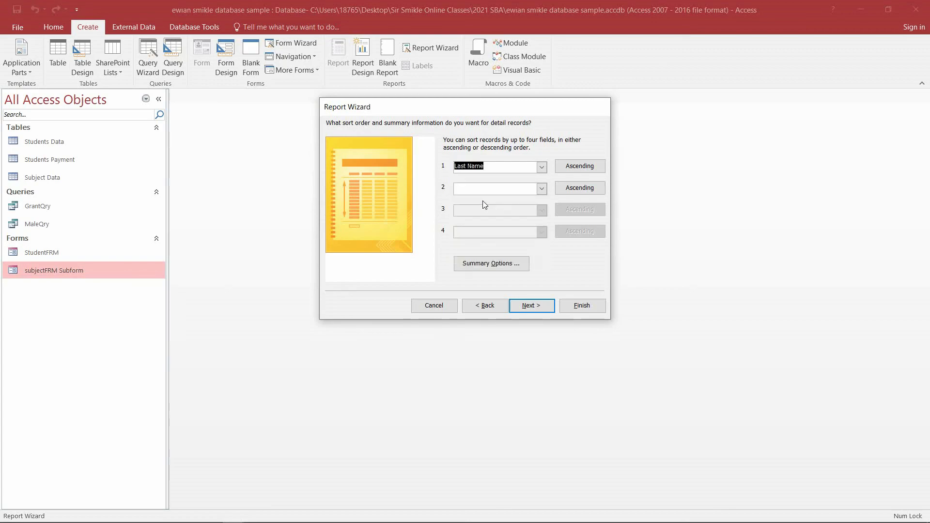
pyautogui.click(575, 167)
pyautogui.click(575, 167)
pyautogui.click(575, 167)
pyautogui.click(568, 170)
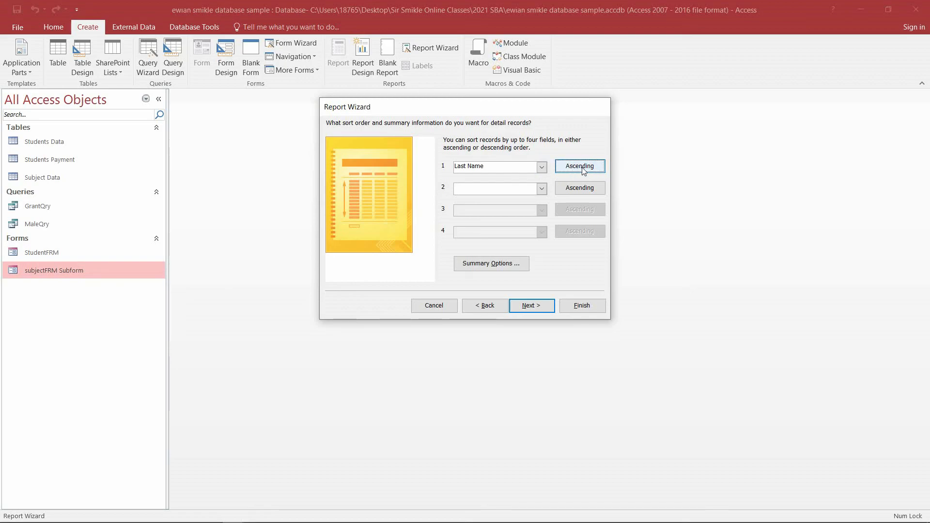
# Set the report summary to calculate the Sum of Total Fees Charged, with percent of total for sums
pyautogui.click(494, 267)
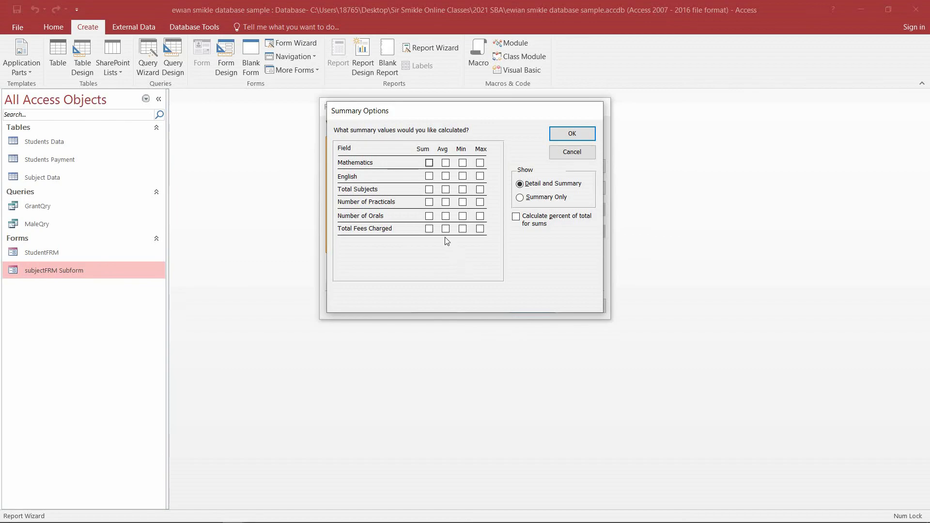
pyautogui.click(429, 229)
pyautogui.click(517, 217)
pyautogui.click(559, 136)
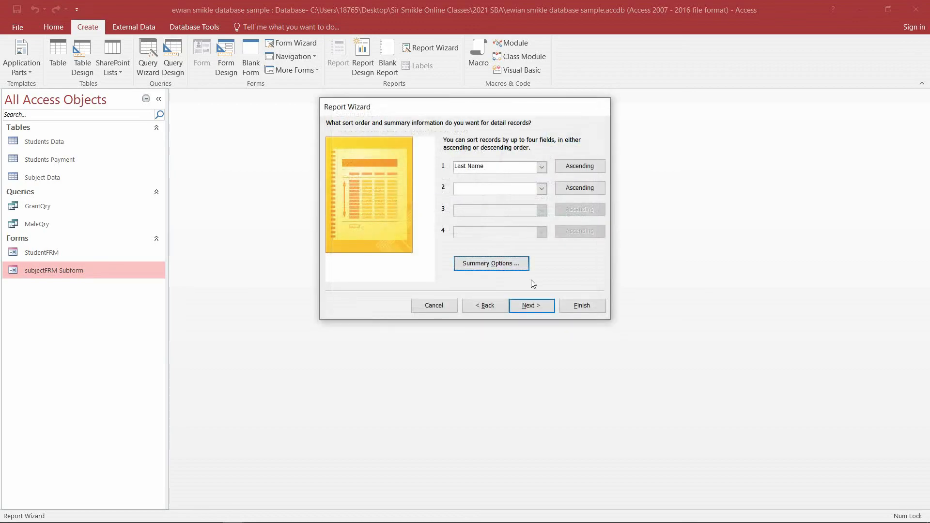
# Proceed to the report layout options, keep the Stepped layout, choose Landscape orientation, and continue to the title
pyautogui.click(531, 305)
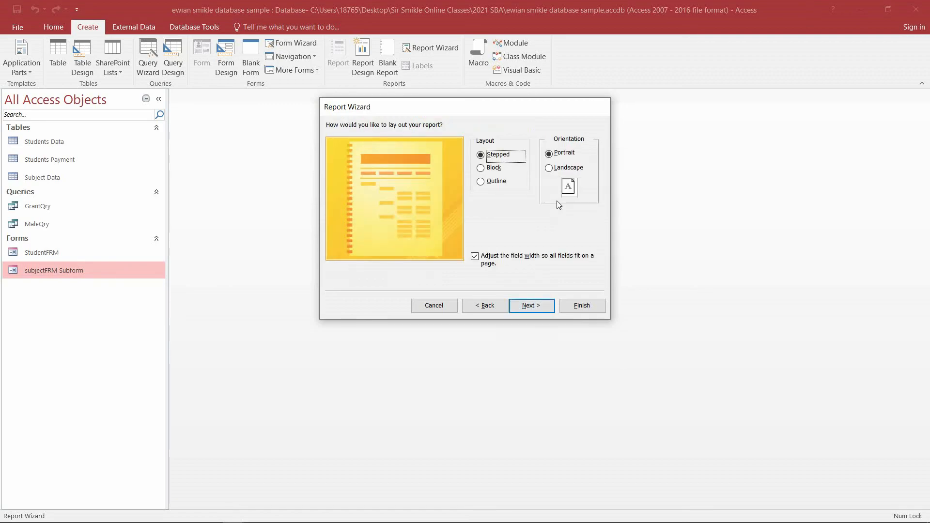
pyautogui.click(557, 169)
pyautogui.click(561, 153)
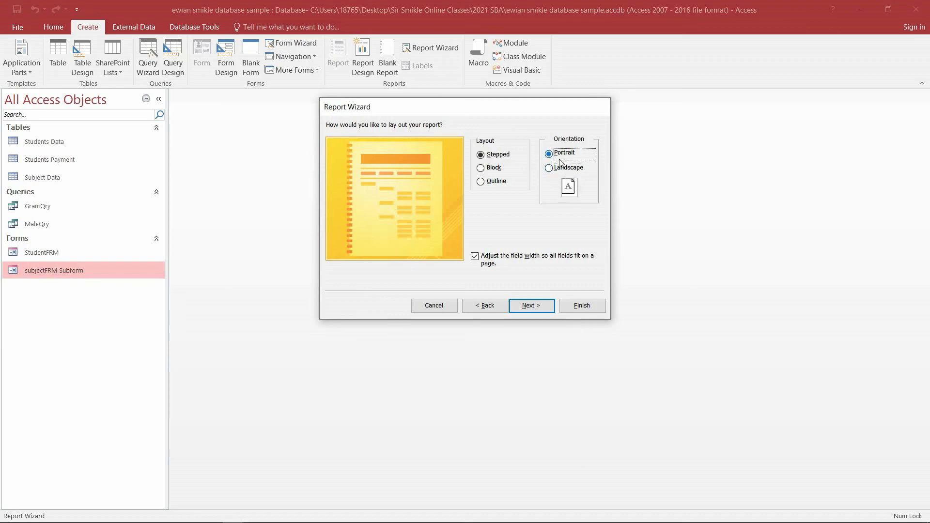
pyautogui.click(560, 169)
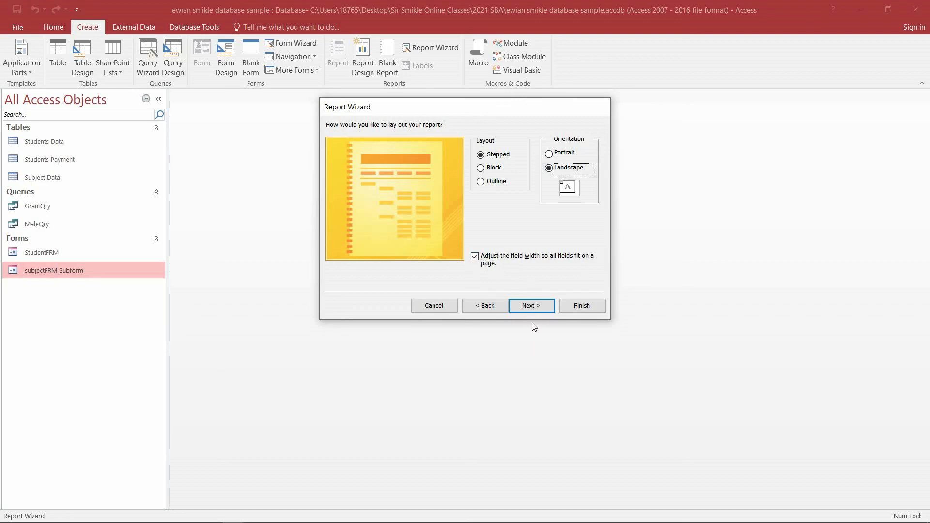
pyautogui.click(532, 306)
# Title the report RegistrationRPT and finish the wizard with the report preview
pyautogui.click(467, 139)
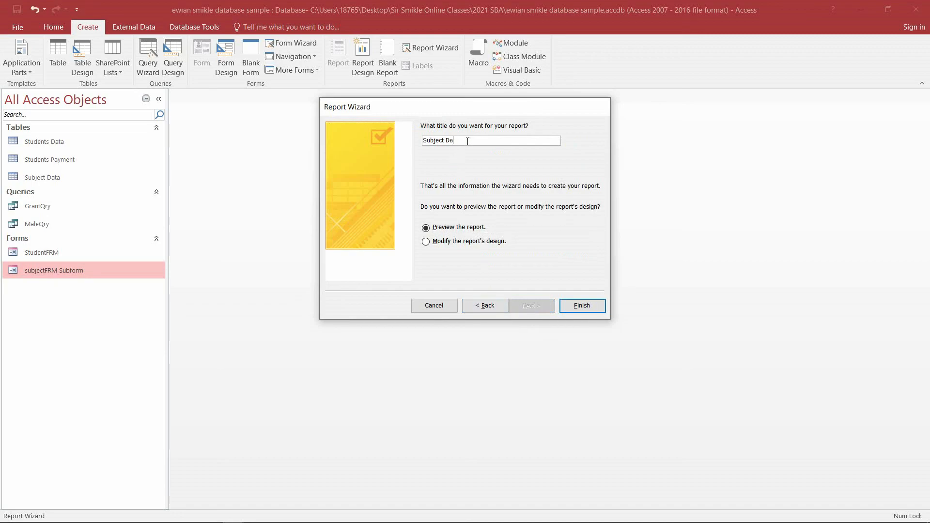
pyautogui.press('BackSpace')
pyautogui.write('RegistrationRPT')
pyautogui.click(580, 308)
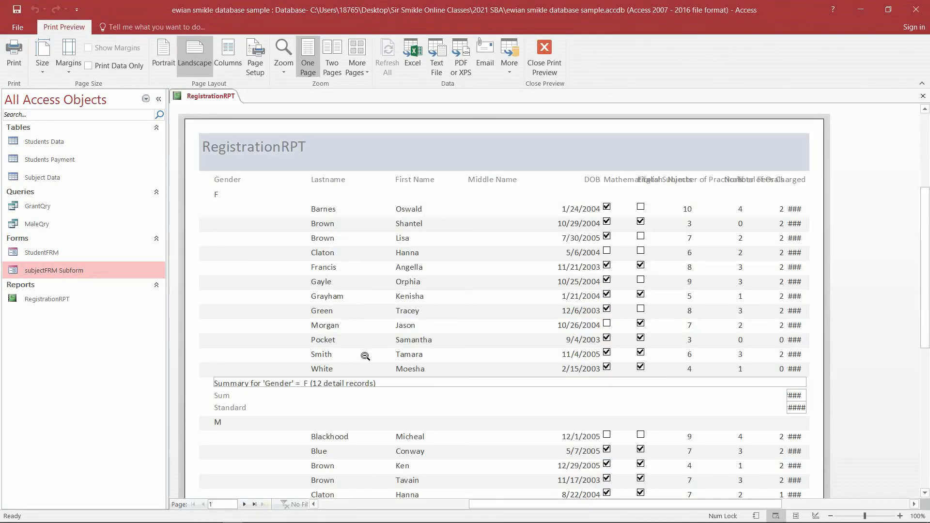
# View the whole report page, close the print preview, and switch the report to Layout View
pyautogui.click(473, 243)
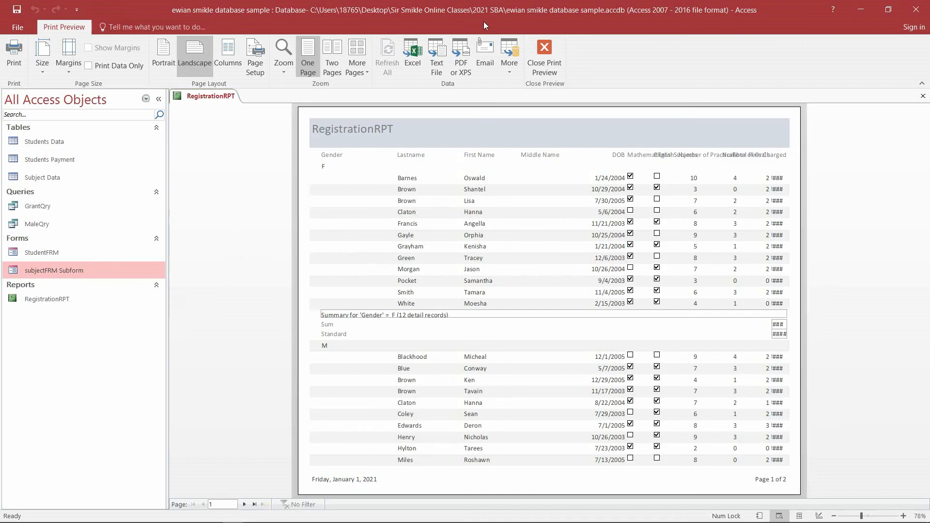
pyautogui.click(551, 65)
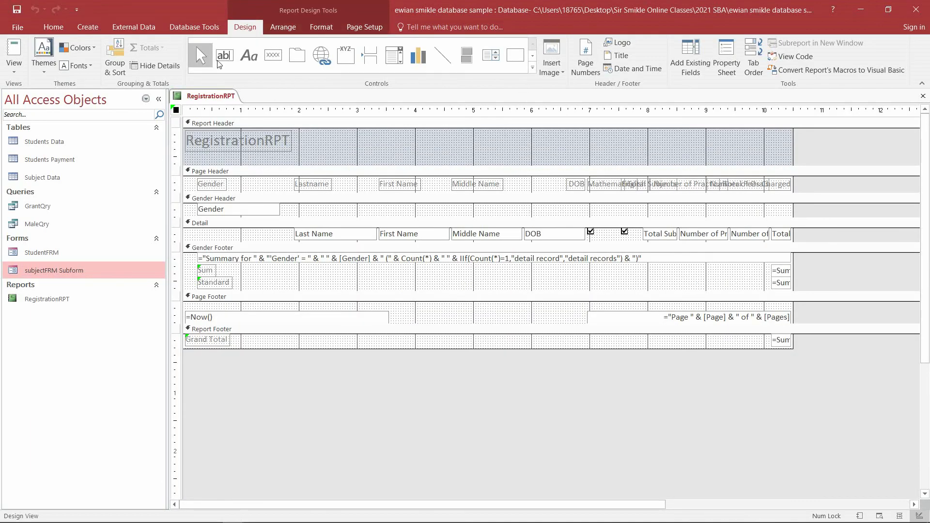
pyautogui.click(14, 65)
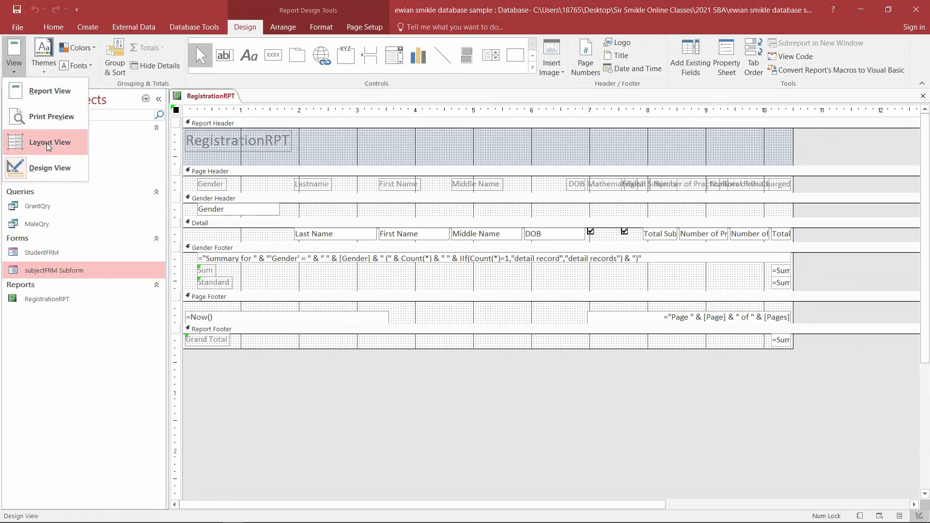
pyautogui.click(48, 167)
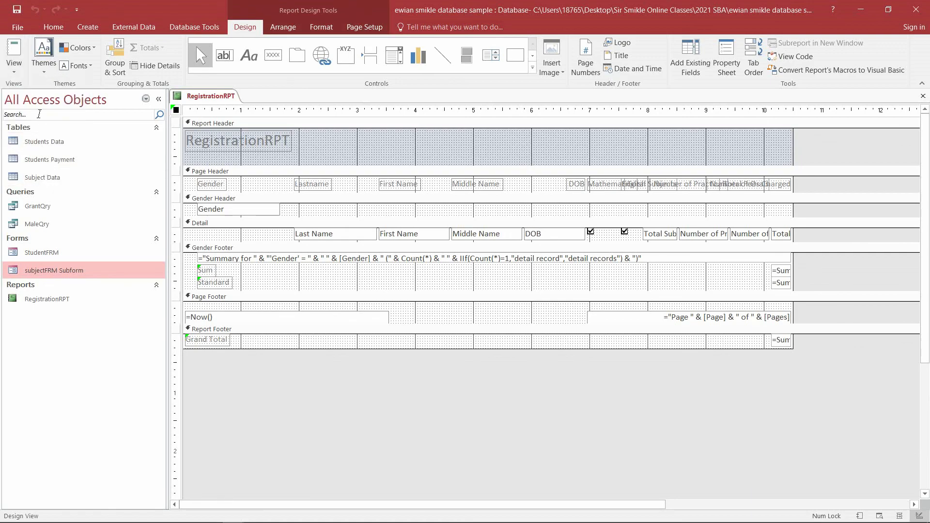
pyautogui.click(14, 72)
pyautogui.click(56, 140)
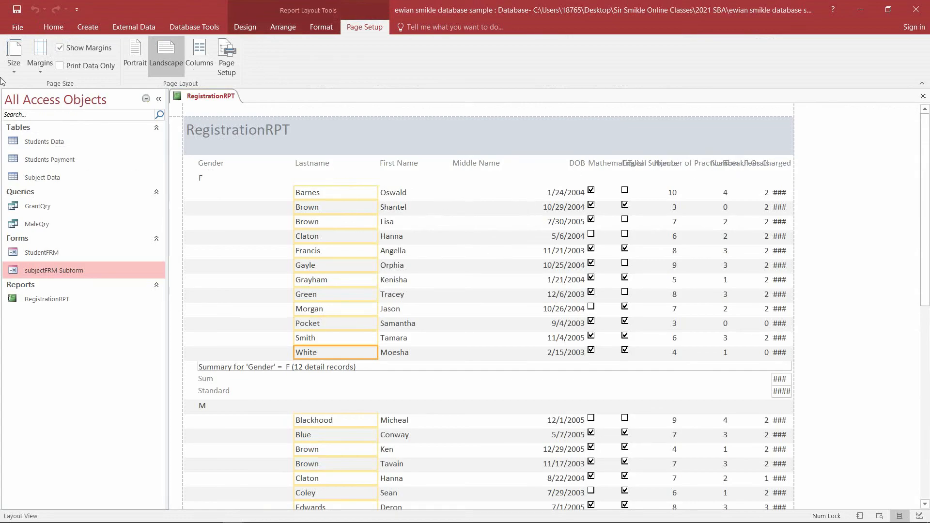
pyautogui.click(13, 67)
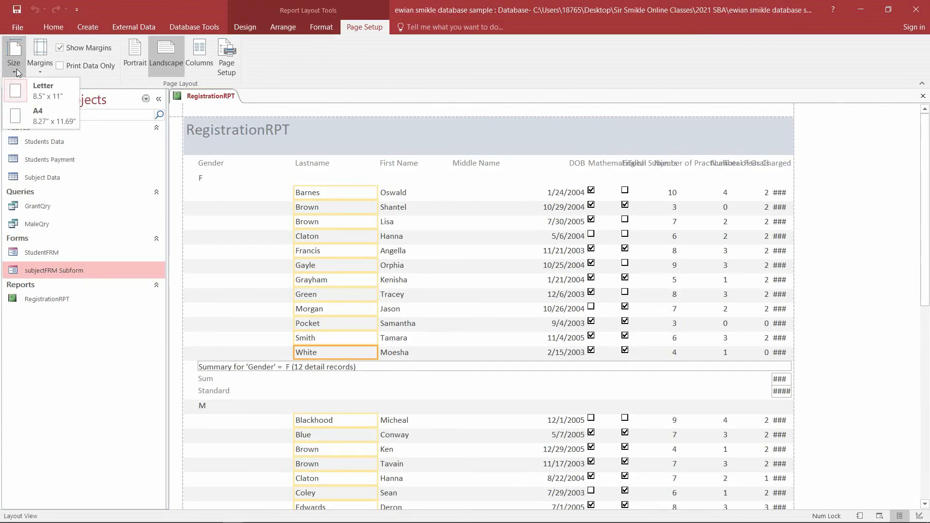
pyautogui.click(17, 69)
pyautogui.click(42, 73)
pyautogui.click(13, 67)
pyautogui.click(423, 215)
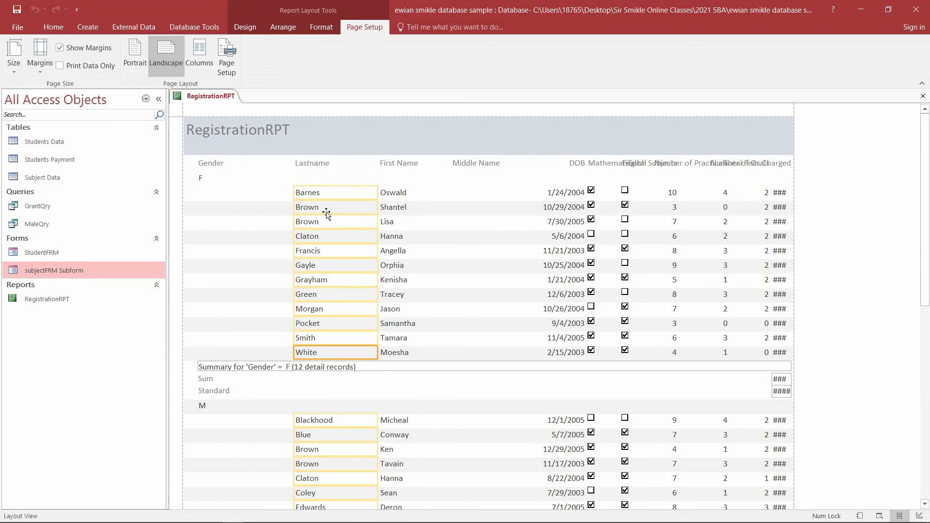
pyautogui.click(249, 178)
pyautogui.click(253, 227)
pyautogui.click(245, 205)
# Move the Lastname heading and its column of values left, closer to the Gender column
pyautogui.click(297, 192)
pyautogui.click(302, 166)
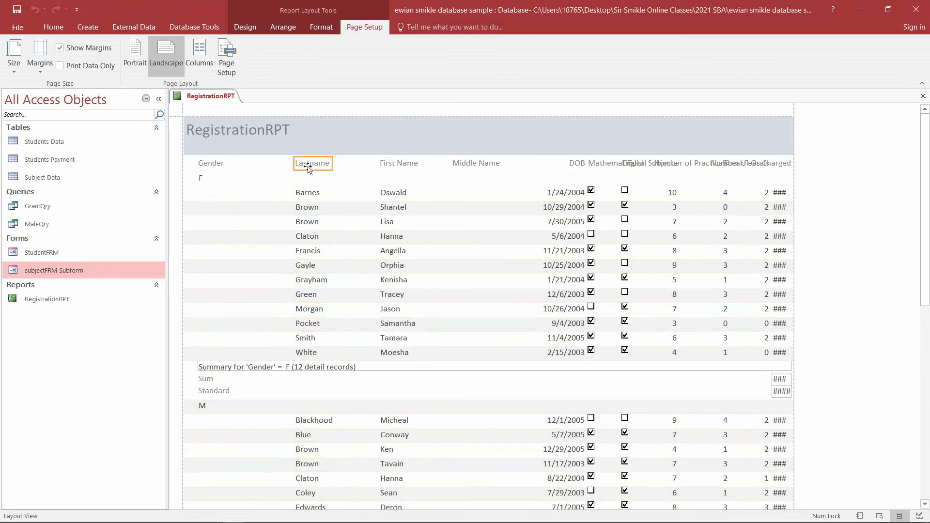
pyautogui.moveTo(278, 165); pyautogui.dragTo(275, 166)
pyautogui.click(275, 166)
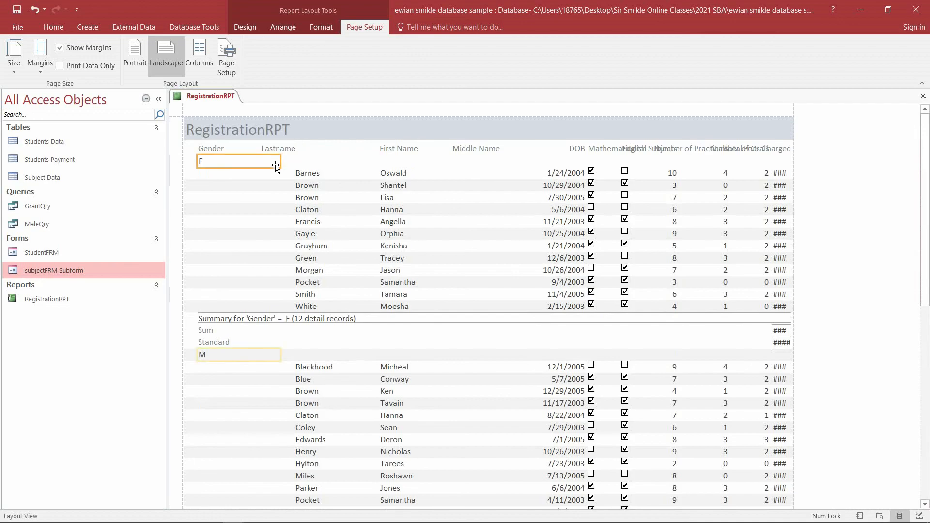
pyautogui.click(304, 177)
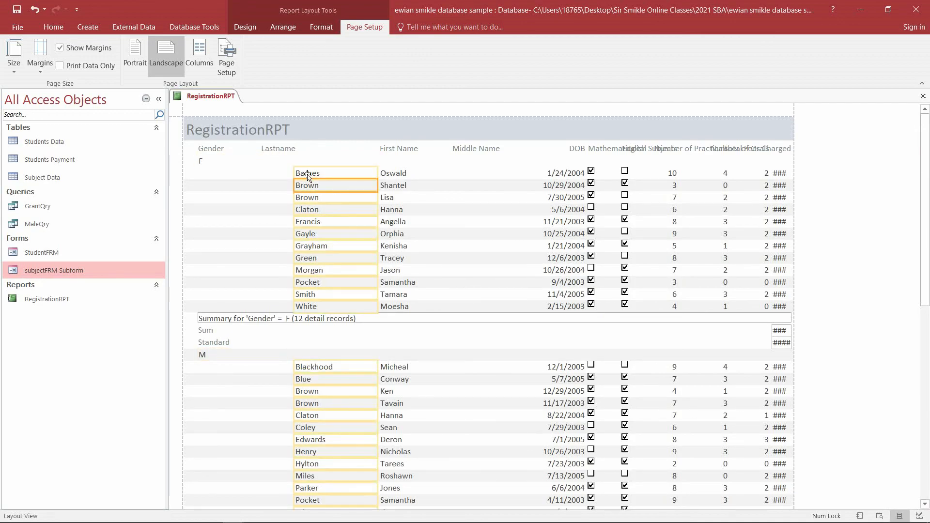
pyautogui.moveTo(299, 175); pyautogui.dragTo(268, 176)
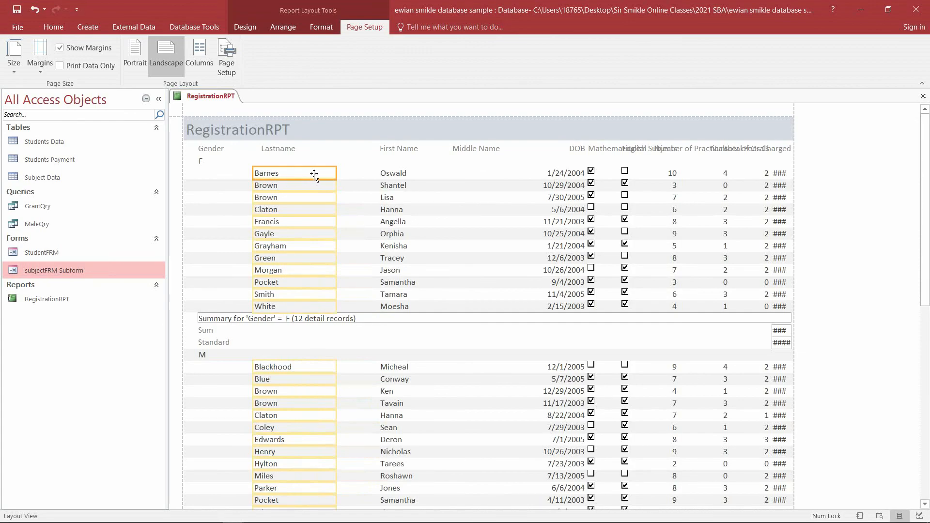
# Move the First Name values and their heading left, next to the Lastname column
pyautogui.click(390, 189)
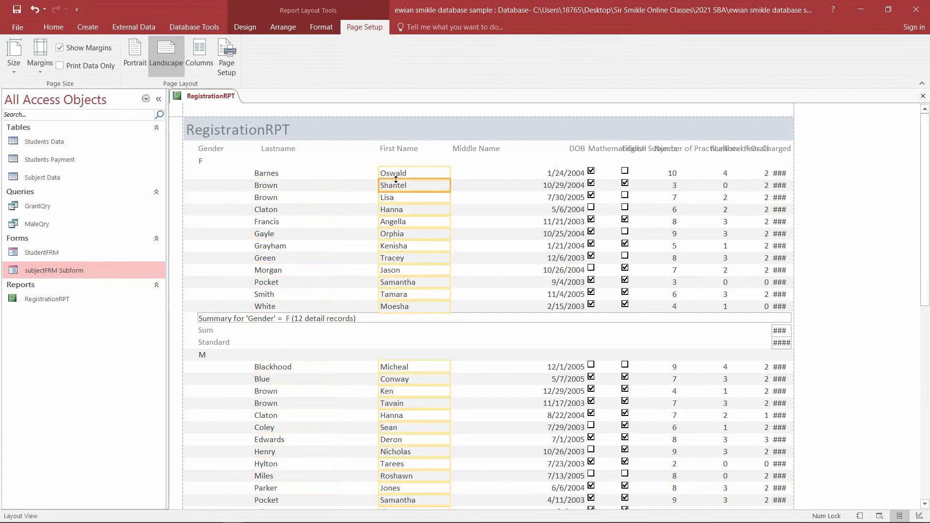
pyautogui.click(387, 173)
pyautogui.moveTo(357, 173); pyautogui.dragTo(344, 151)
pyautogui.click(390, 150)
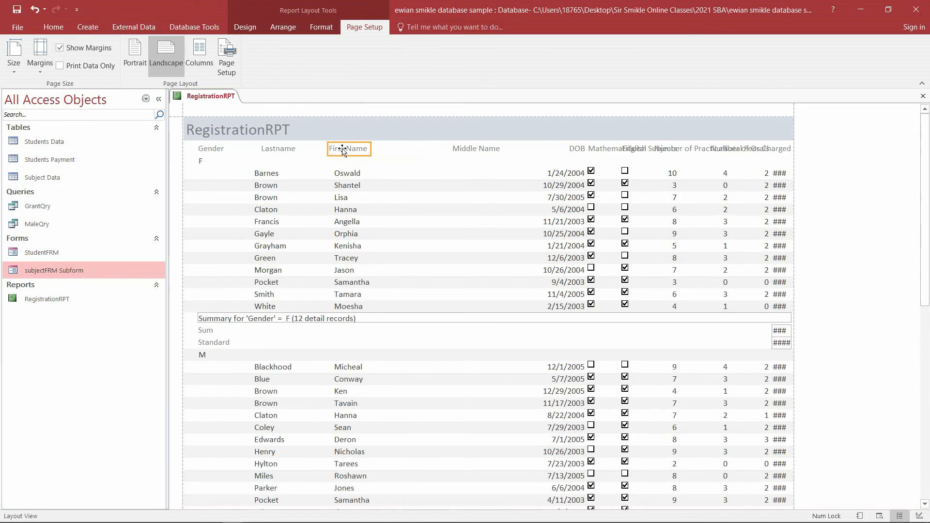
# Move the Middle Name heading closer to First Name, and shift the DOB heading and date values left beside it
pyautogui.click(455, 152)
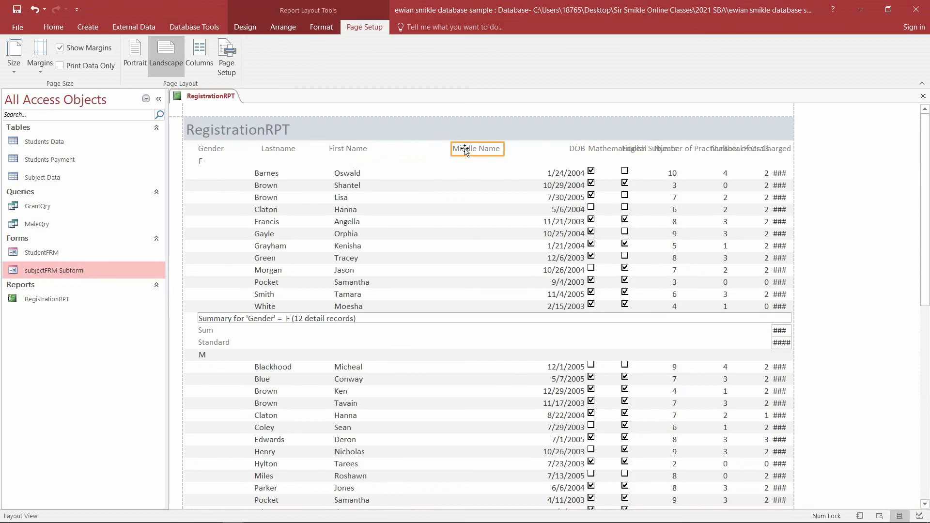
pyautogui.moveTo(412, 148); pyautogui.dragTo(412, 147)
pyautogui.click(558, 192)
pyautogui.click(573, 146)
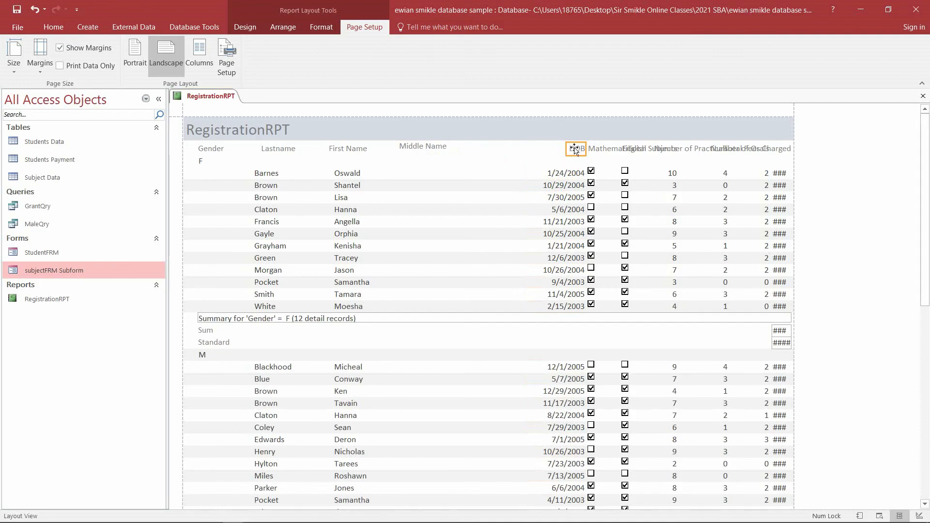
pyautogui.moveTo(575, 152); pyautogui.dragTo(496, 176)
pyautogui.click(553, 176)
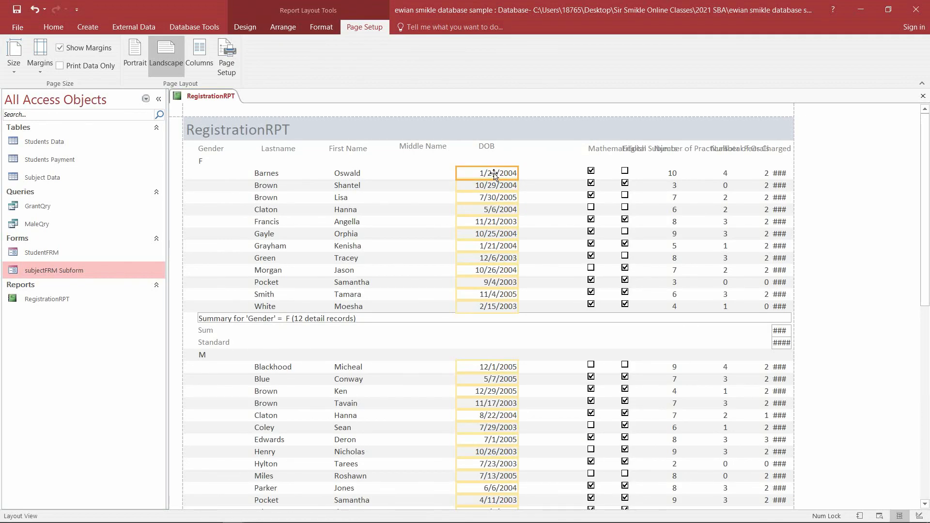
# Move the Mathematics heading and its check boxes left, beside the DOB column
pyautogui.click(607, 151)
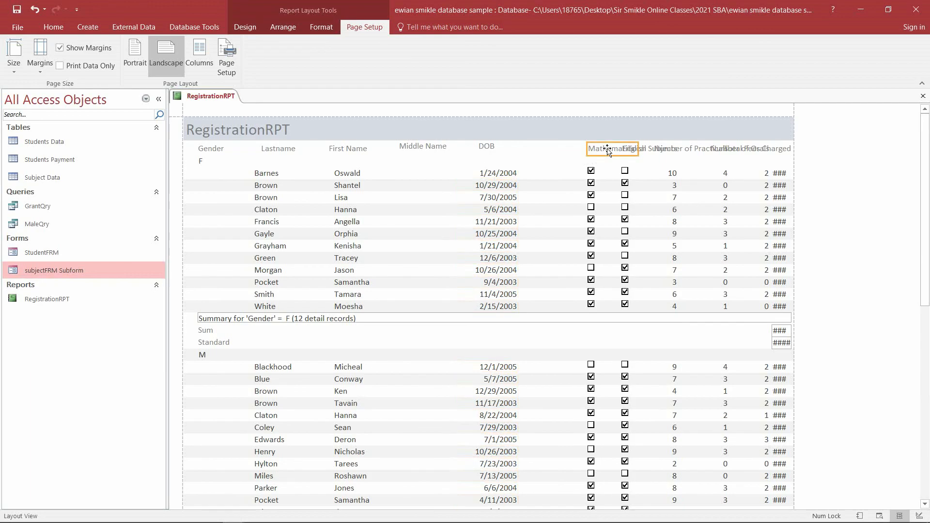
pyautogui.moveTo(545, 146); pyautogui.dragTo(545, 146)
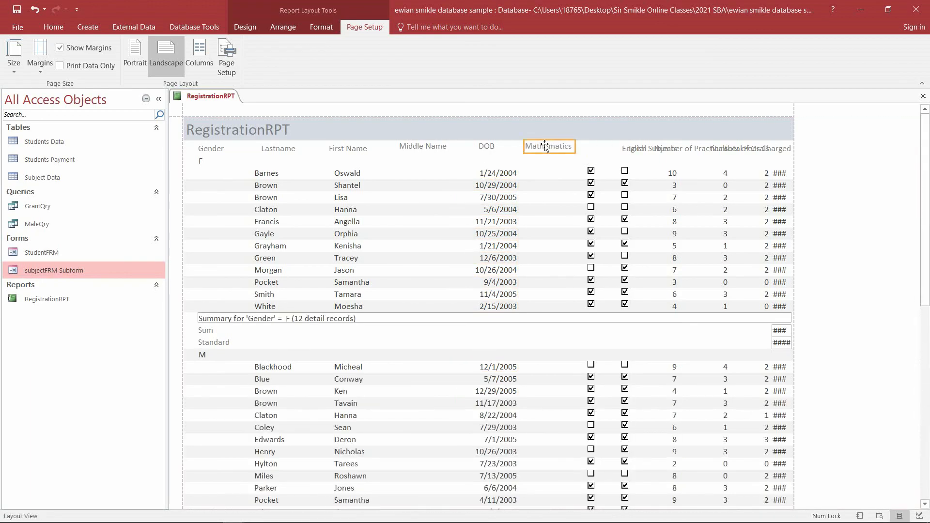
pyautogui.click(591, 172)
pyautogui.moveTo(592, 171); pyautogui.dragTo(548, 171)
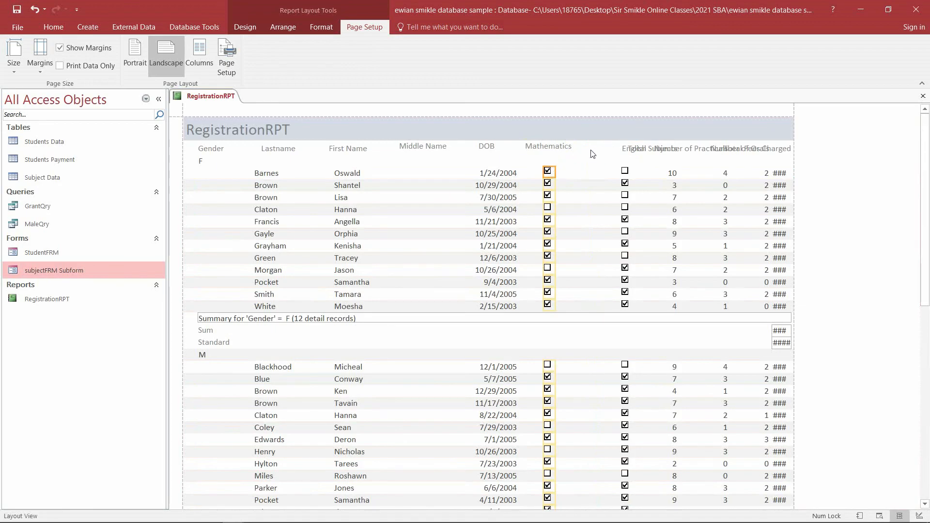
# Separate the English heading from Total Subjects, and move it with its check boxes left beside the Mathematics column
pyautogui.click(621, 152)
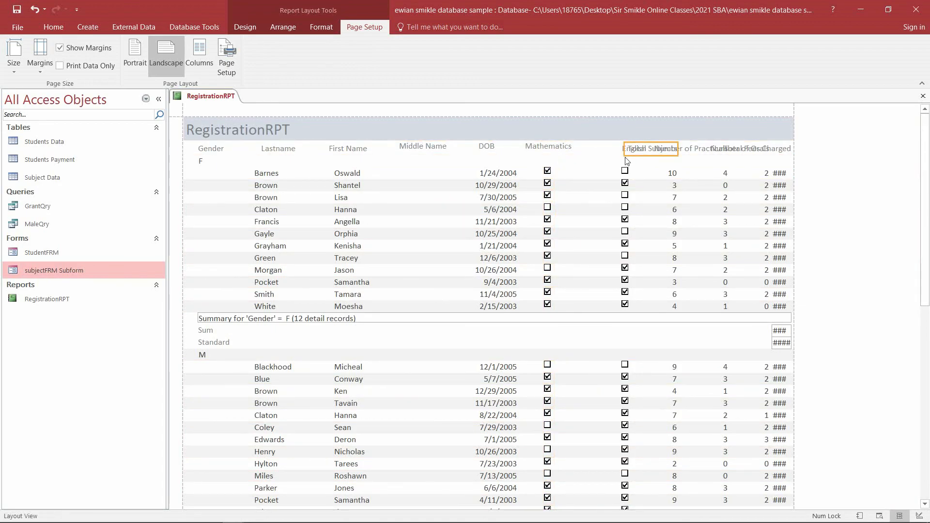
pyautogui.moveTo(637, 153)
pyautogui.mouseDown()
pyautogui.moveTo(600, 150)
pyautogui.moveTo(651, 152)
pyautogui.mouseUp()
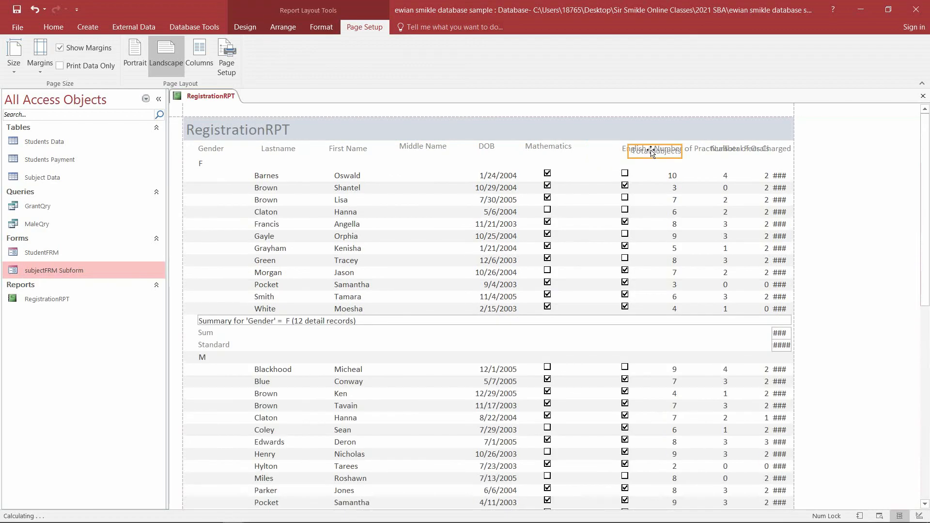
pyautogui.click(624, 148)
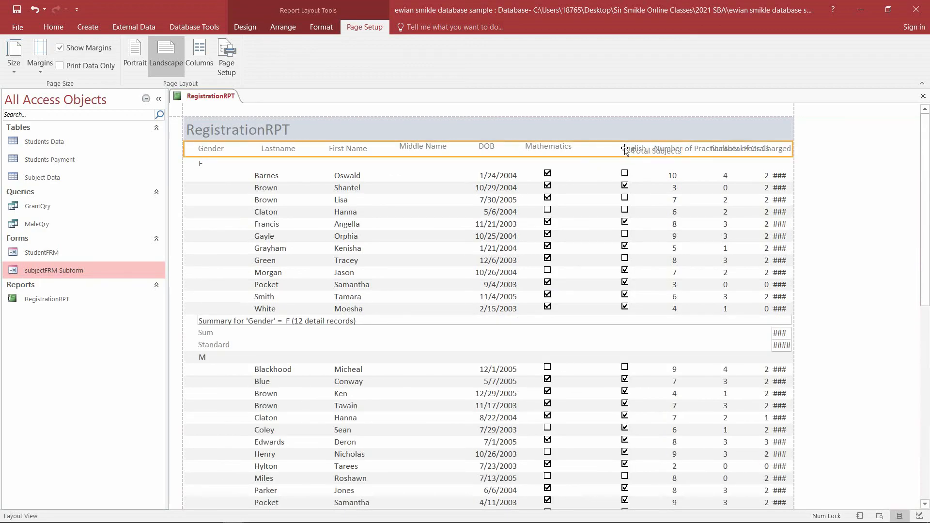
pyautogui.moveTo(625, 148); pyautogui.dragTo(590, 149)
pyautogui.click(626, 184)
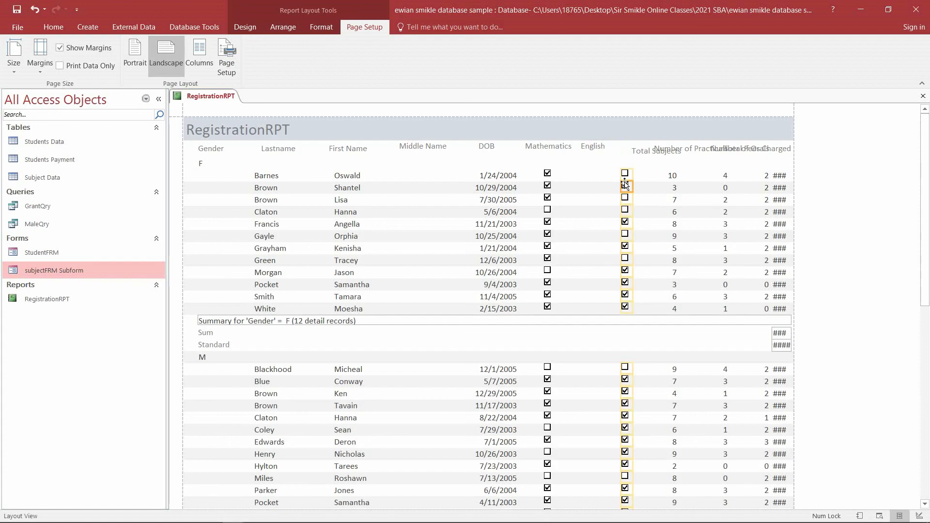
pyautogui.moveTo(625, 173); pyautogui.dragTo(587, 173)
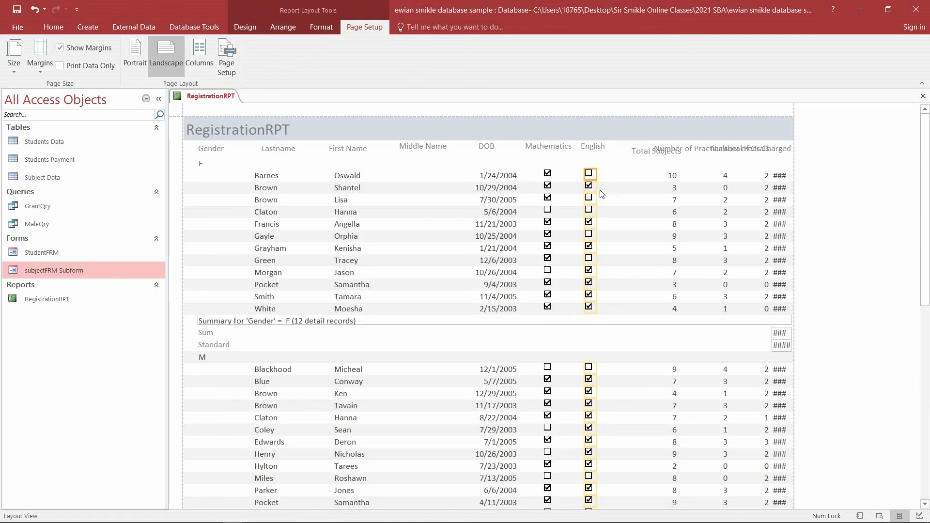
# Move the Total Subjects heading and its values left, beside the English column
pyautogui.click(643, 155)
pyautogui.moveTo(643, 152); pyautogui.dragTo(628, 148)
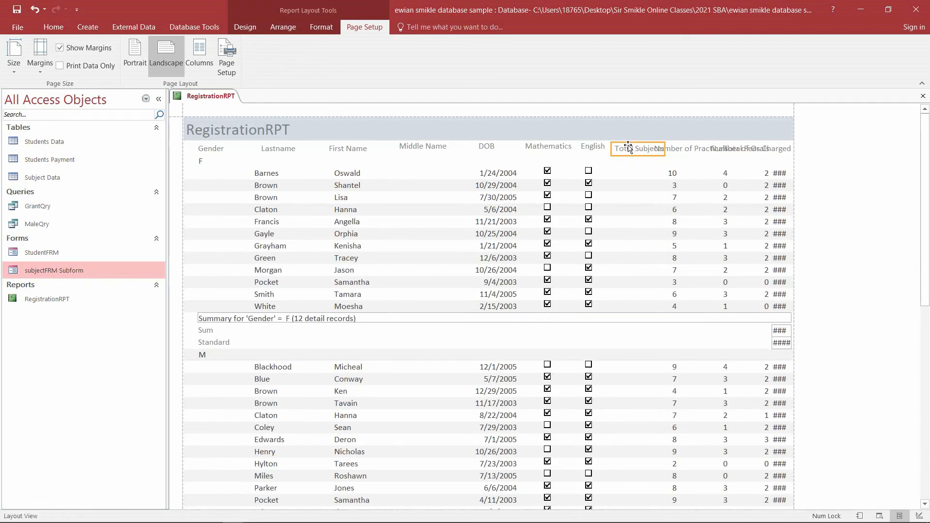
pyautogui.click(675, 178)
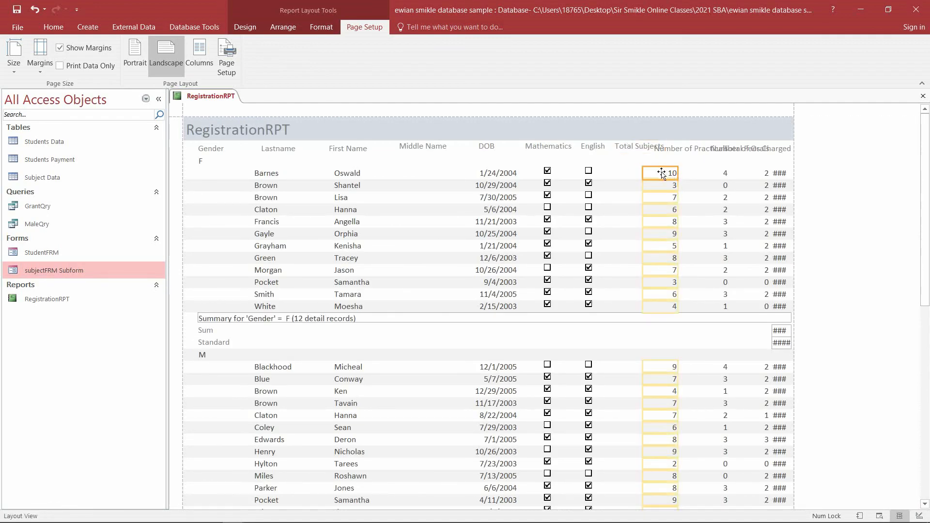
pyautogui.moveTo(634, 173); pyautogui.dragTo(630, 172)
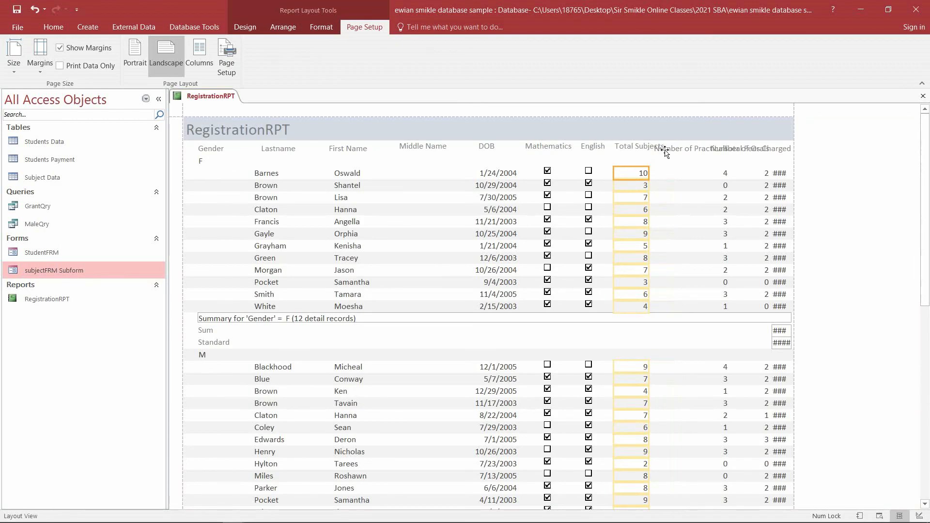
# Move the Number of Practicals values left, next to the Total Subjects values
pyautogui.click(683, 151)
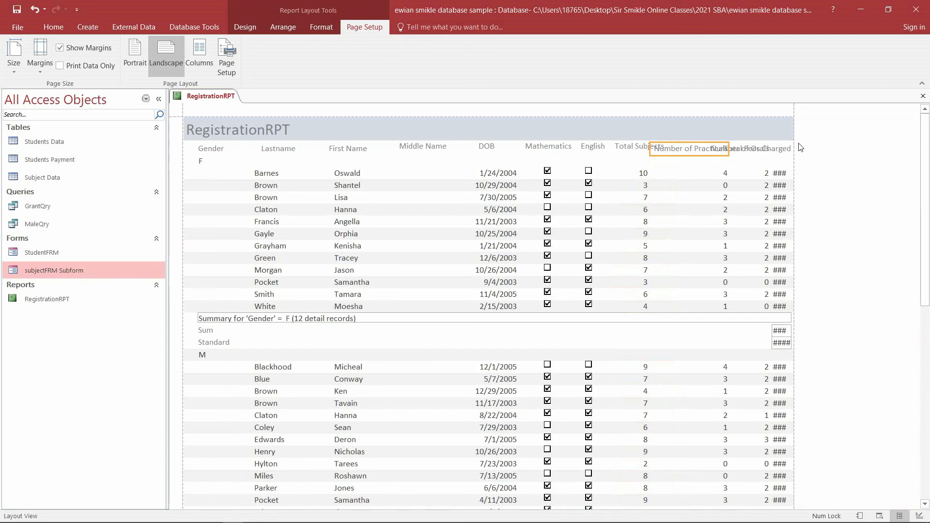
pyautogui.click(725, 176)
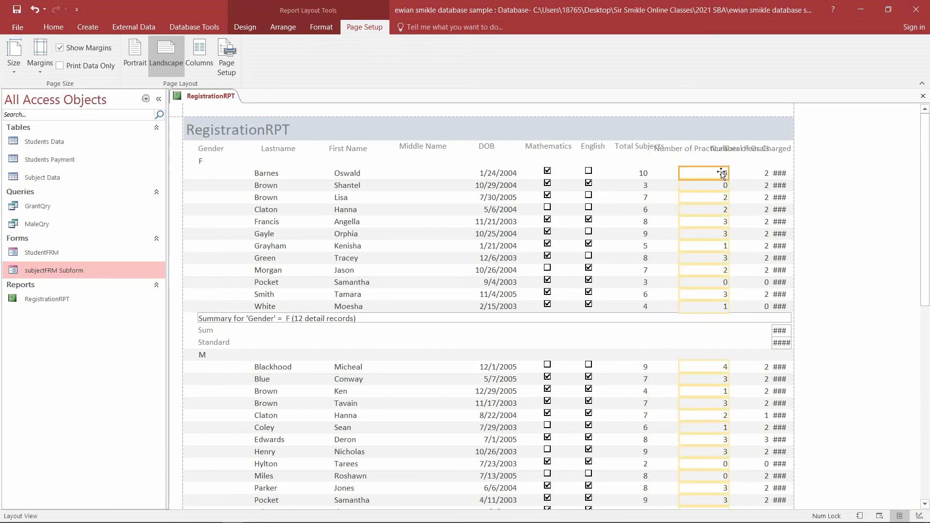
pyautogui.moveTo(721, 173); pyautogui.dragTo(651, 174)
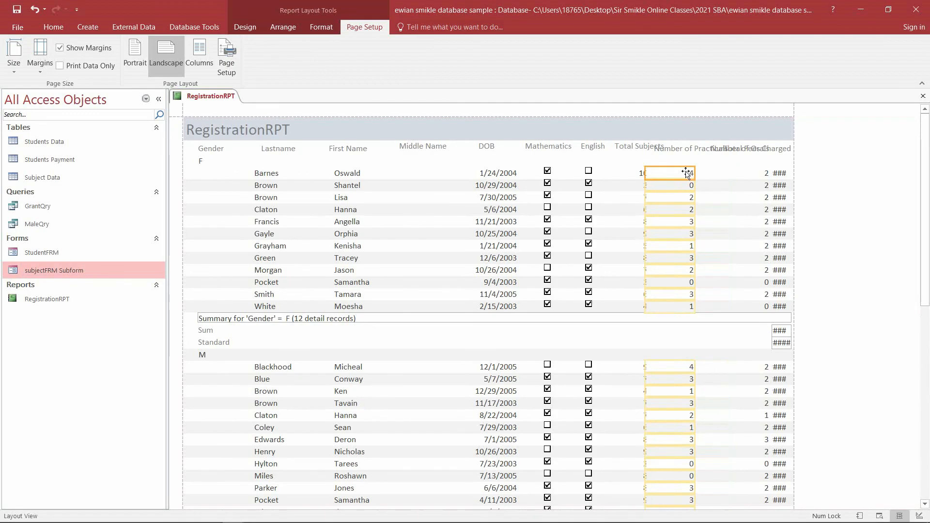
# Move the Number of Orals values left and widen the Total Fees Charged values into the freed space
pyautogui.click(745, 173)
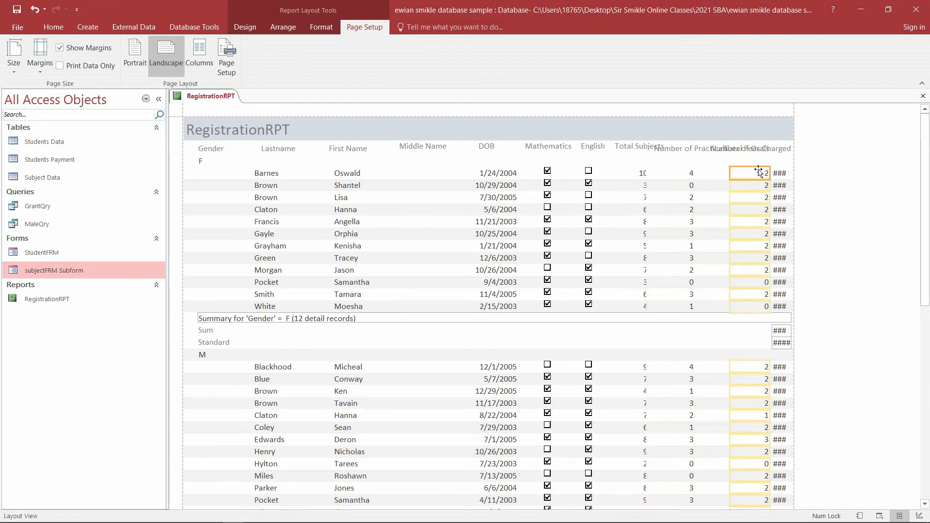
pyautogui.moveTo(738, 173); pyautogui.dragTo(719, 174)
pyautogui.click(777, 174)
pyautogui.moveTo(780, 174)
pyautogui.mouseDown()
pyautogui.moveTo(756, 173)
pyautogui.moveTo(787, 176)
pyautogui.mouseUp()
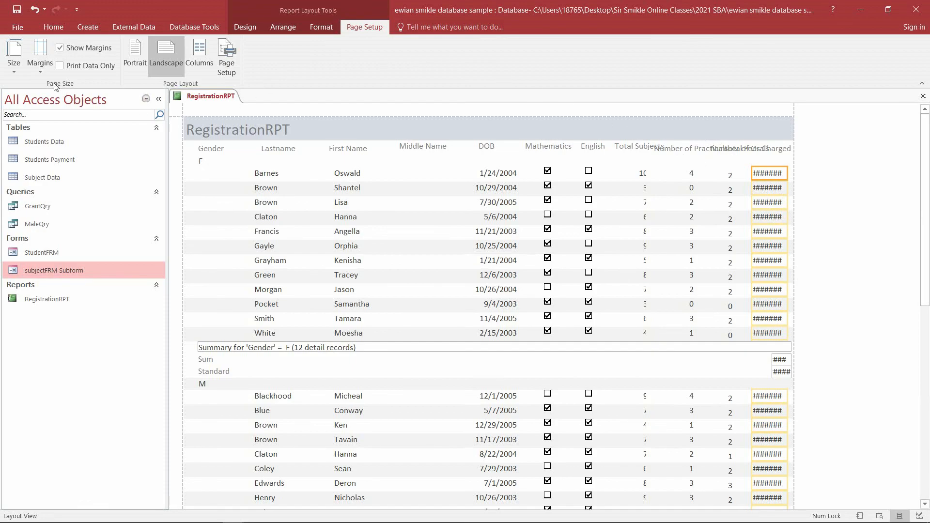
# Open the report in Design View and widen its area to about 12.3 inches
pyautogui.click(245, 27)
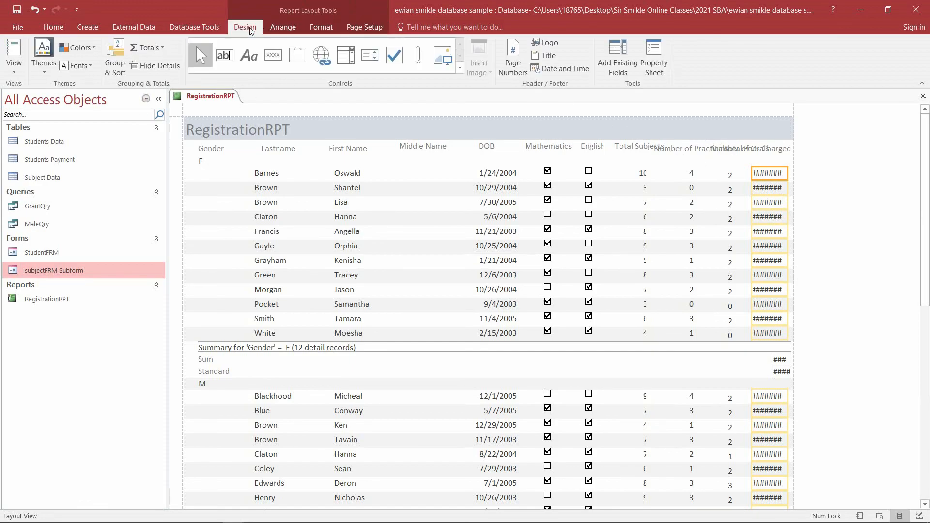
pyautogui.click(14, 70)
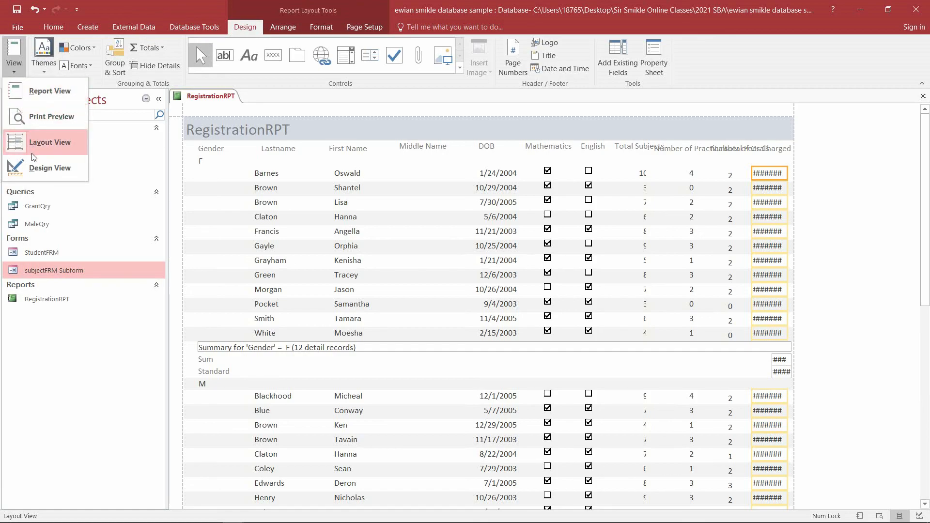
pyautogui.click(43, 168)
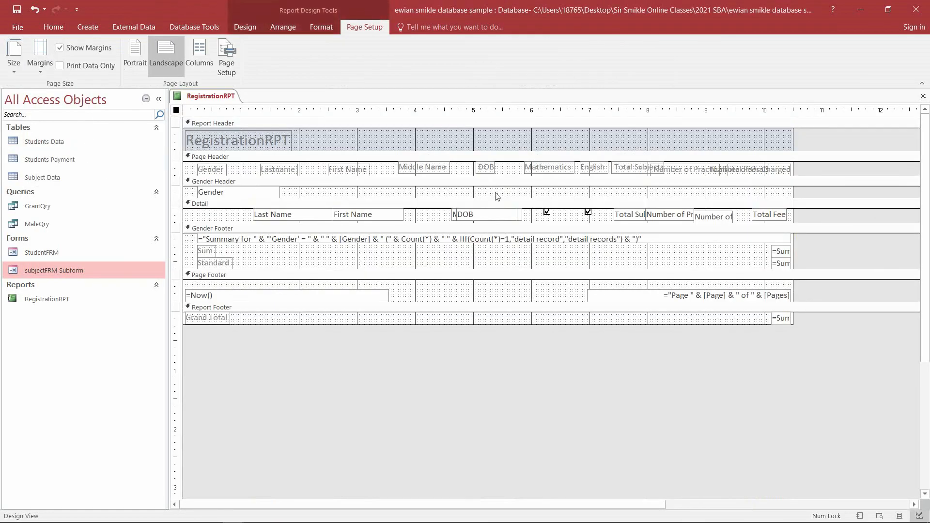
pyautogui.moveTo(795, 142); pyautogui.dragTo(899, 140)
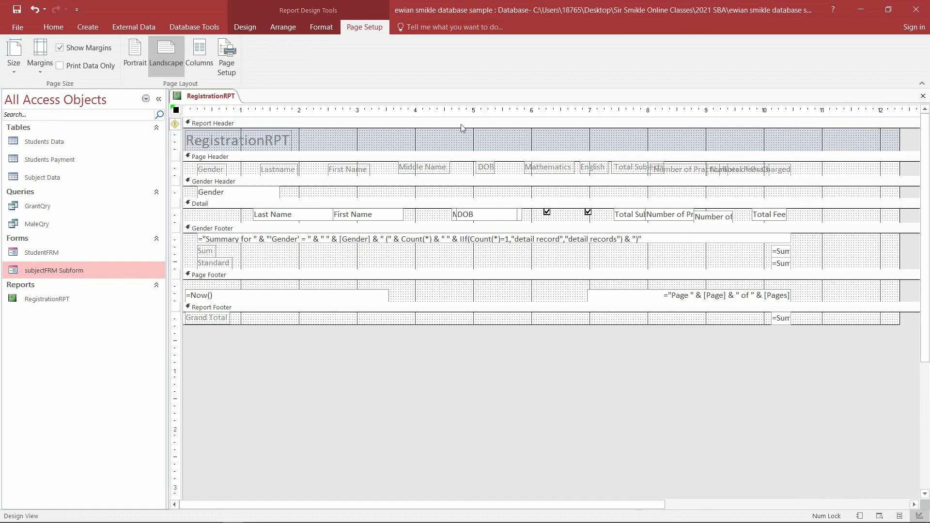
# Return the report to Layout View and move the Total Fees Charged heading right, clear of the Number of Orals heading
pyautogui.click(245, 27)
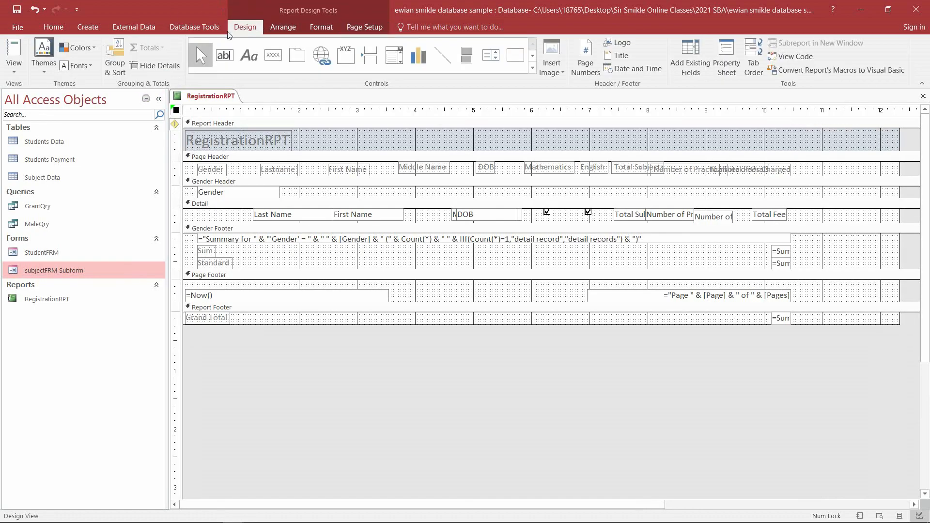
pyautogui.click(14, 73)
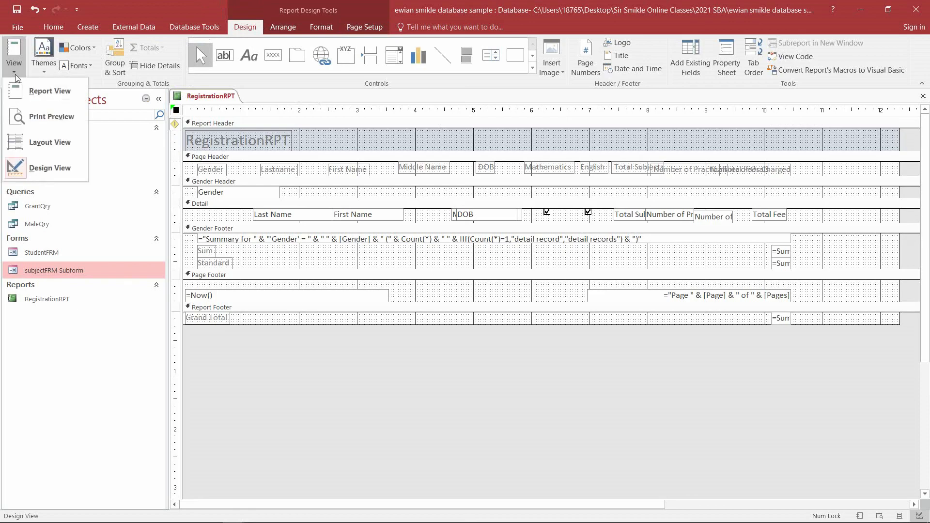
pyautogui.click(38, 152)
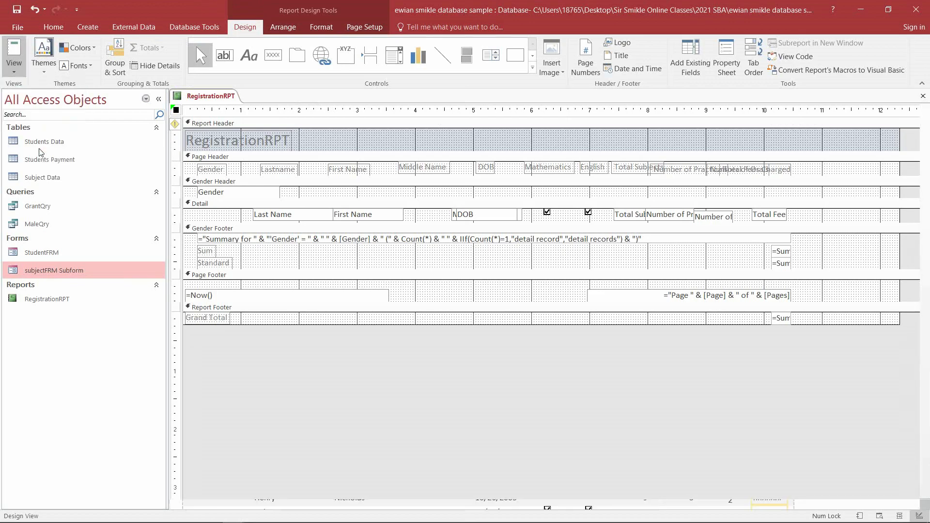
pyautogui.click(720, 148)
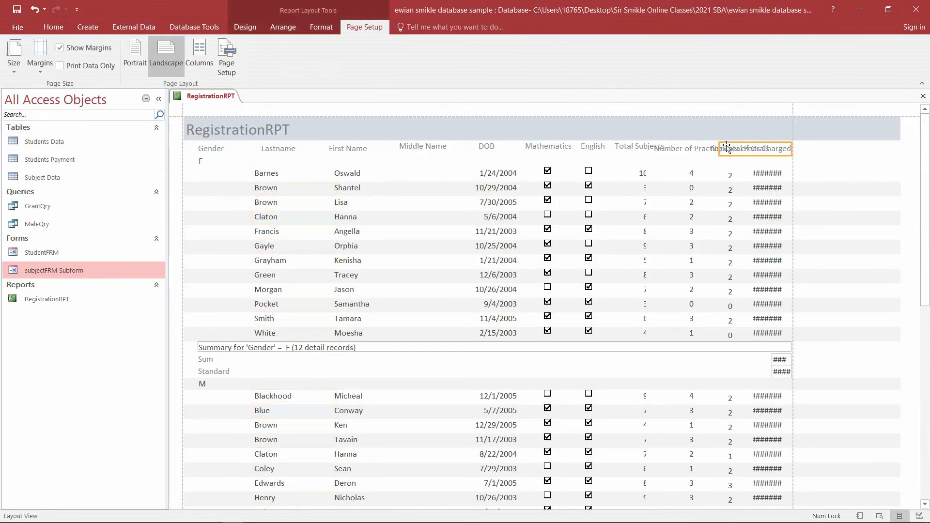
pyautogui.click(795, 194)
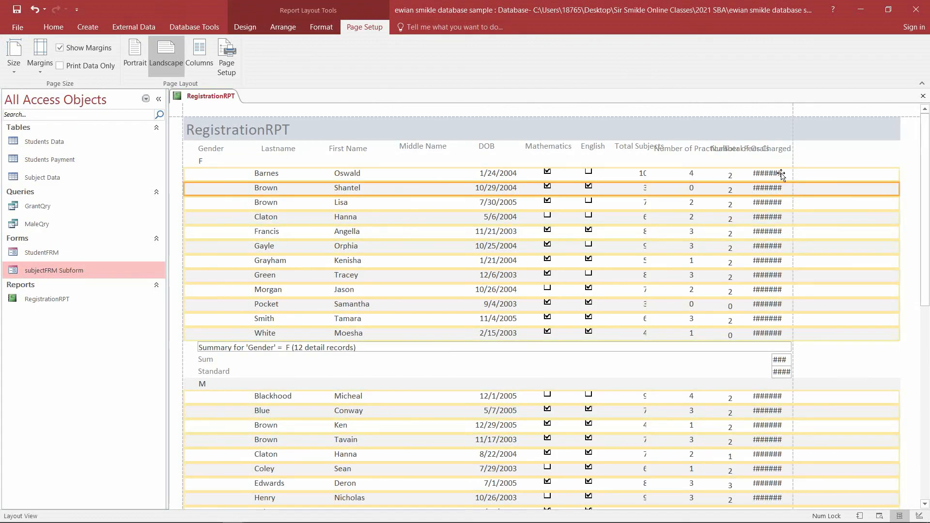
# Examine the Total Fees Charged values of several students in Report View, and return to Layout View
pyautogui.click(226, 57)
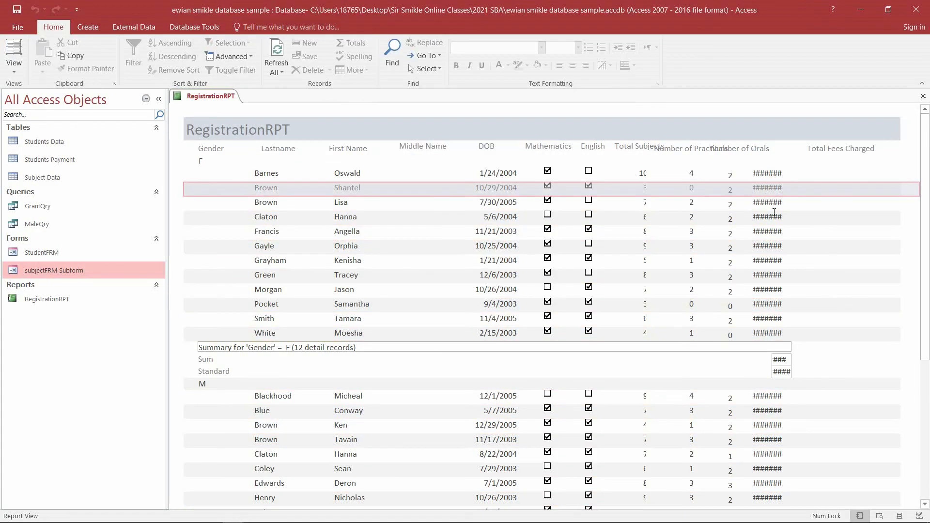
pyautogui.click(770, 232)
pyautogui.click(778, 275)
pyautogui.click(772, 291)
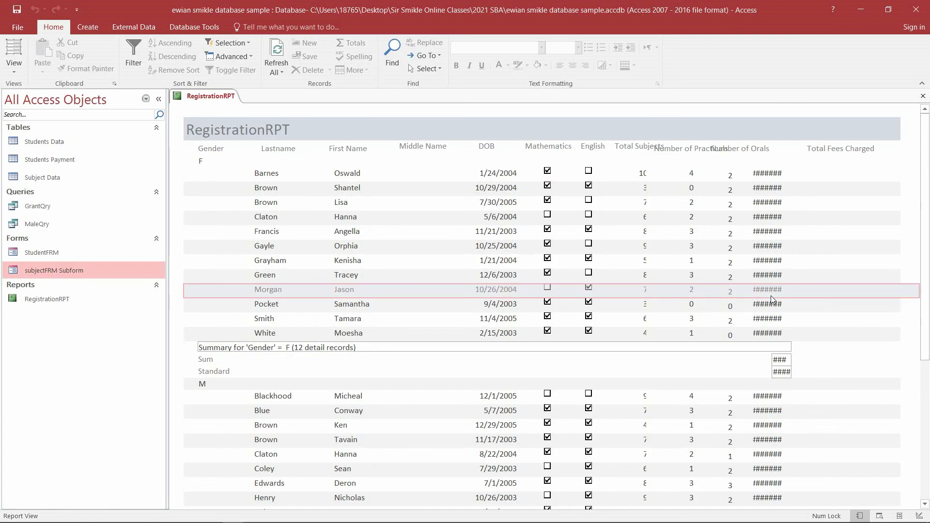
pyautogui.click(769, 275)
pyautogui.click(768, 246)
pyautogui.click(768, 231)
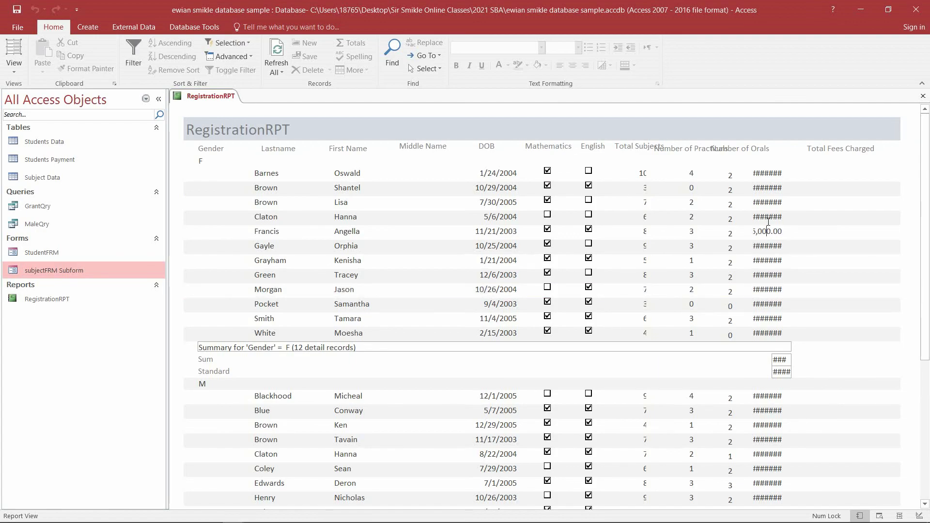
pyautogui.click(773, 188)
pyautogui.click(777, 173)
pyautogui.click(13, 53)
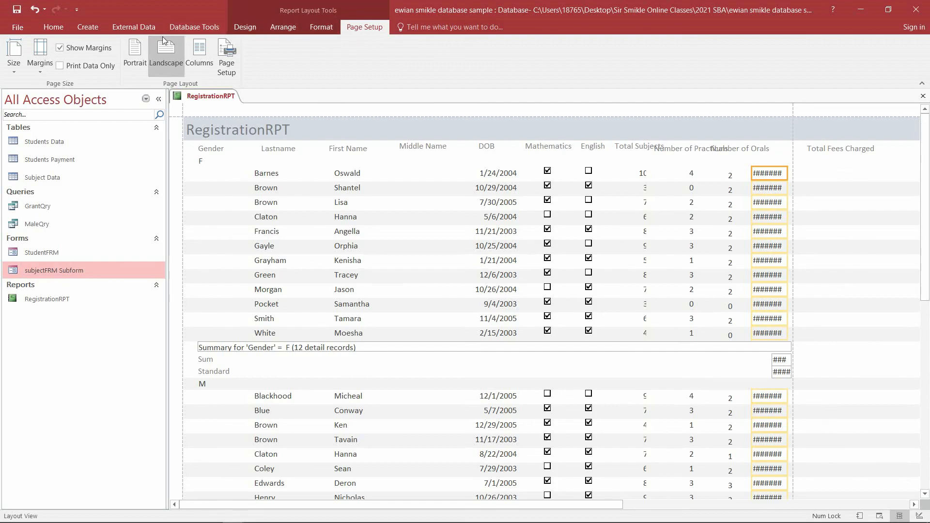
# Hide the page margins, widen the Total Fees Charged values to fit the full amounts, and move them beneath their heading
pyautogui.click(77, 53)
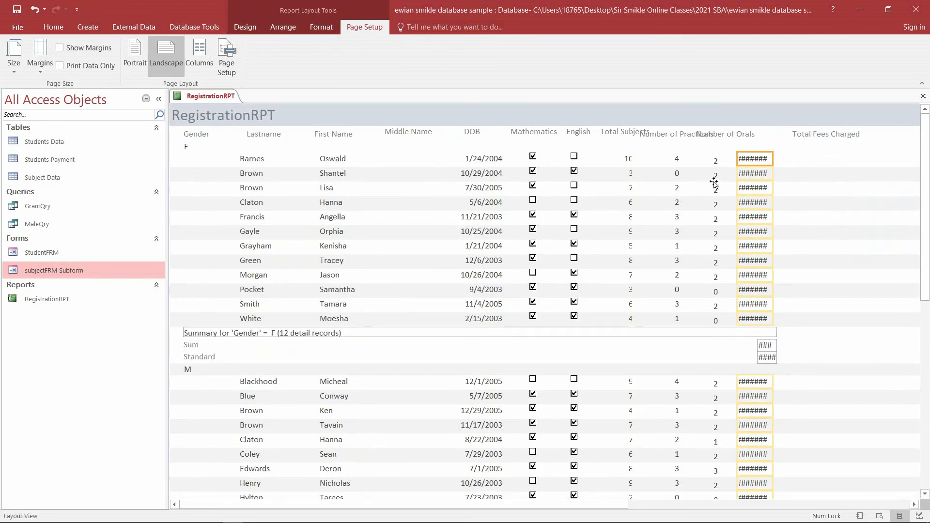
pyautogui.moveTo(774, 158); pyautogui.dragTo(802, 158)
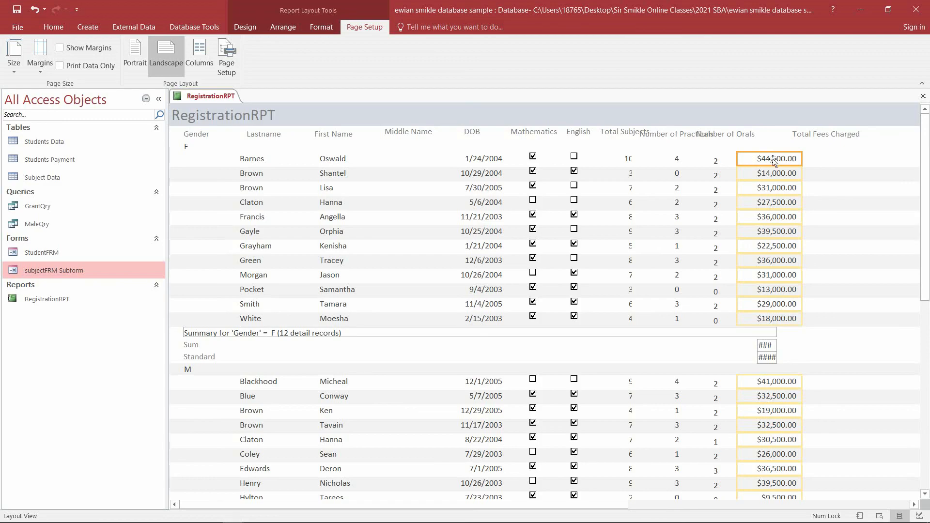
pyautogui.moveTo(774, 159); pyautogui.dragTo(835, 159)
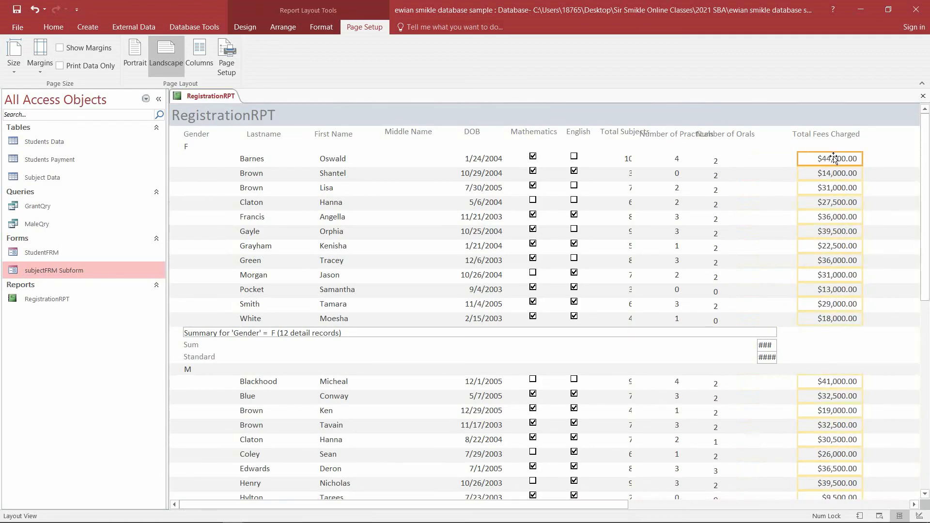
# Shift the Number of Orals, Number of Practicals and Total Fees Charged headings right so they no longer overlap
pyautogui.click(733, 135)
pyautogui.moveTo(733, 135); pyautogui.dragTo(762, 138)
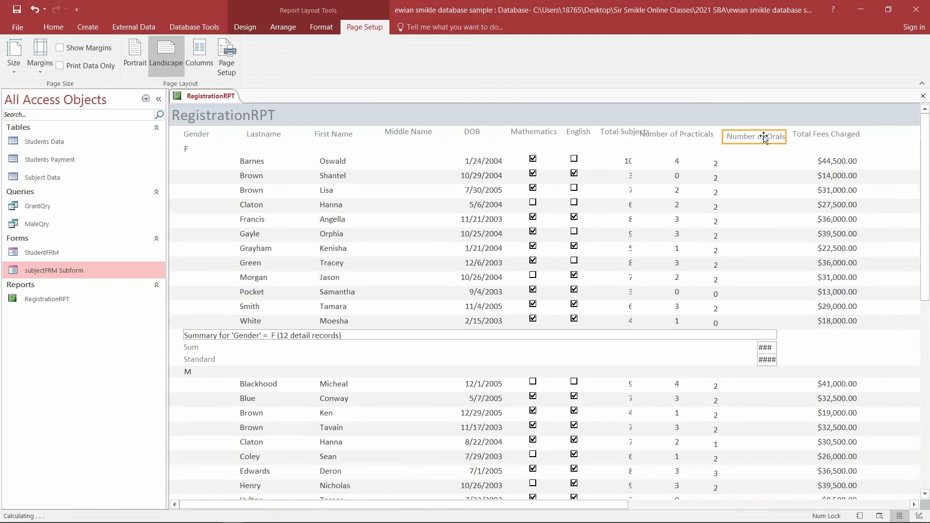
pyautogui.click(678, 137)
pyautogui.moveTo(681, 137); pyautogui.dragTo(693, 138)
pyautogui.click(762, 139)
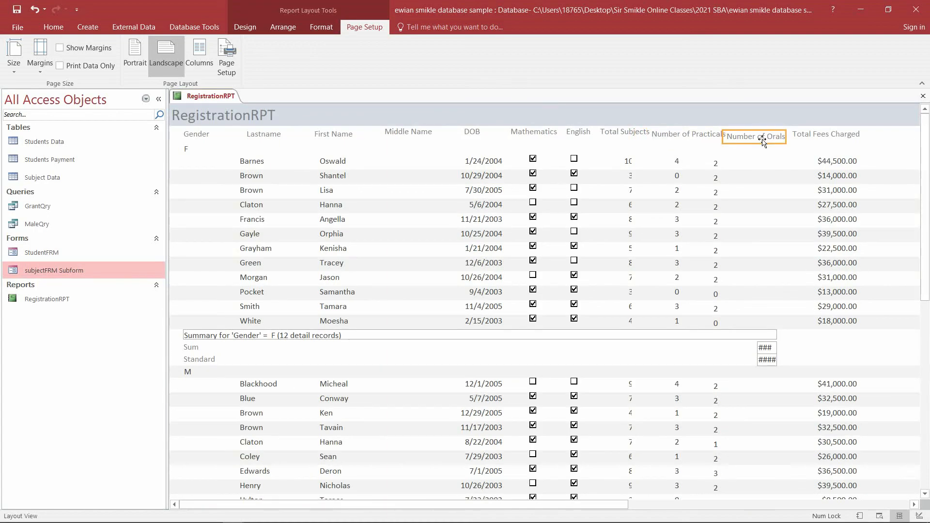
pyautogui.moveTo(765, 140); pyautogui.dragTo(769, 137)
pyautogui.click(820, 136)
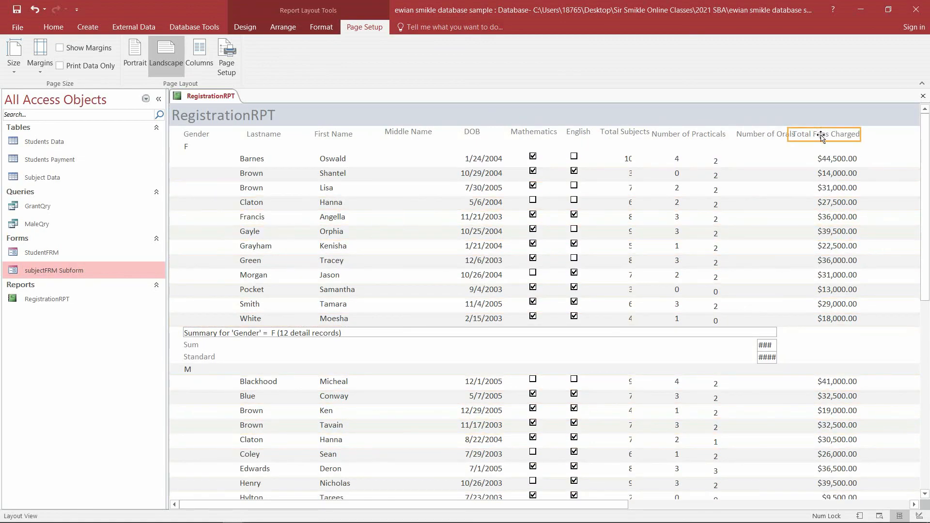
pyautogui.moveTo(820, 137); pyautogui.dragTo(829, 137)
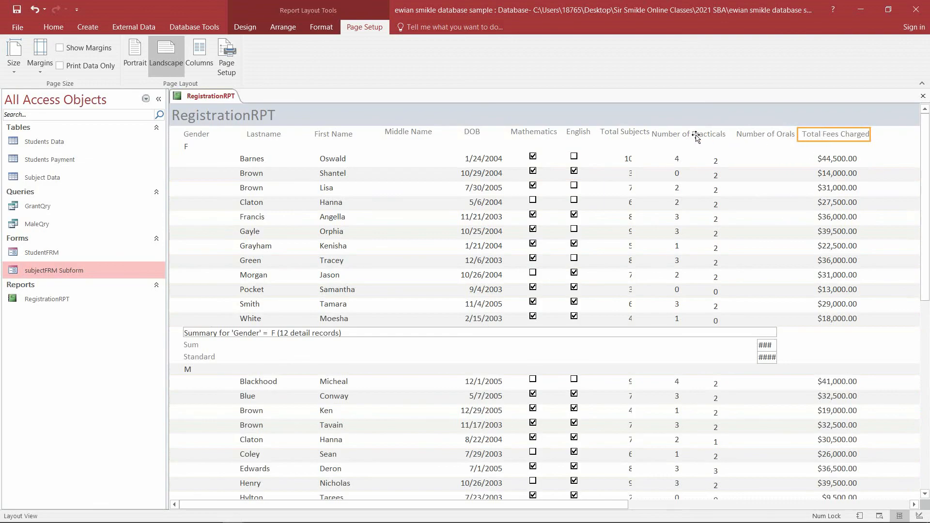
# Position the Number of Practicals heading between Total Subjects and Number of Orals, level with the Total Subjects heading
pyautogui.click(630, 139)
pyautogui.click(674, 142)
pyautogui.click(678, 137)
pyautogui.click(680, 136)
pyautogui.click(678, 159)
pyautogui.click(682, 160)
pyautogui.moveTo(682, 136); pyautogui.dragTo(693, 136)
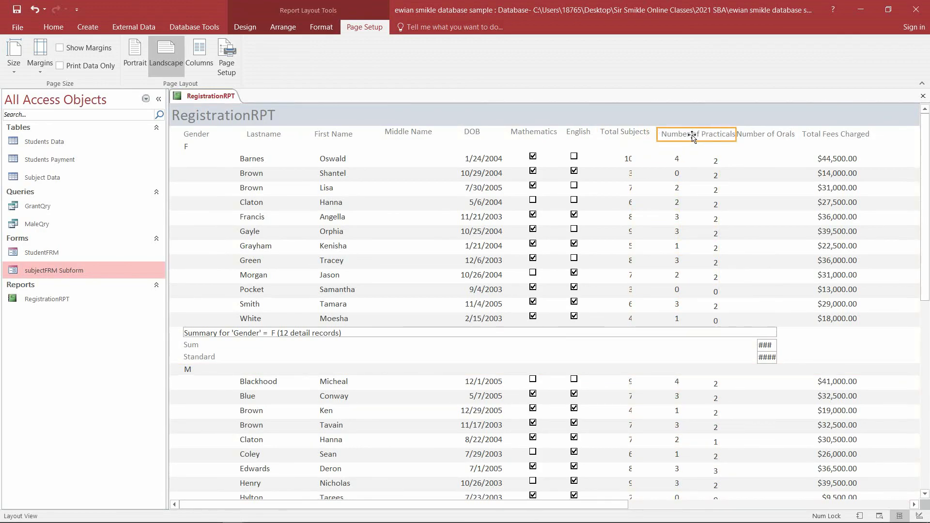
pyautogui.moveTo(702, 136); pyautogui.dragTo(694, 136)
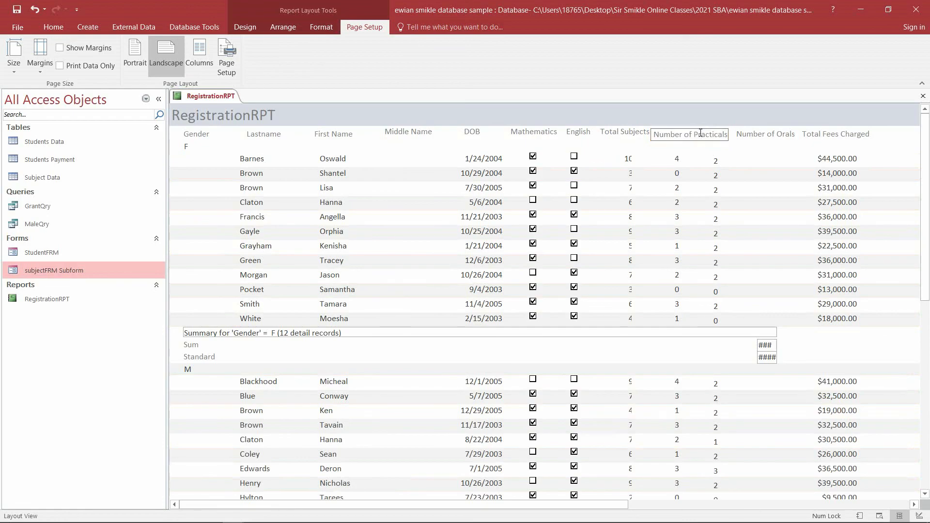
pyautogui.moveTo(696, 138); pyautogui.dragTo(697, 136)
# Raise the Number of Orals heading level with the Number of Practicals heading
pyautogui.click(743, 158)
pyautogui.click(767, 136)
pyautogui.moveTo(767, 136); pyautogui.dragTo(767, 133)
pyautogui.click(767, 159)
# Move the Number of Orals values and the Number of Practicals values right, beneath their own headings
pyautogui.click(647, 190)
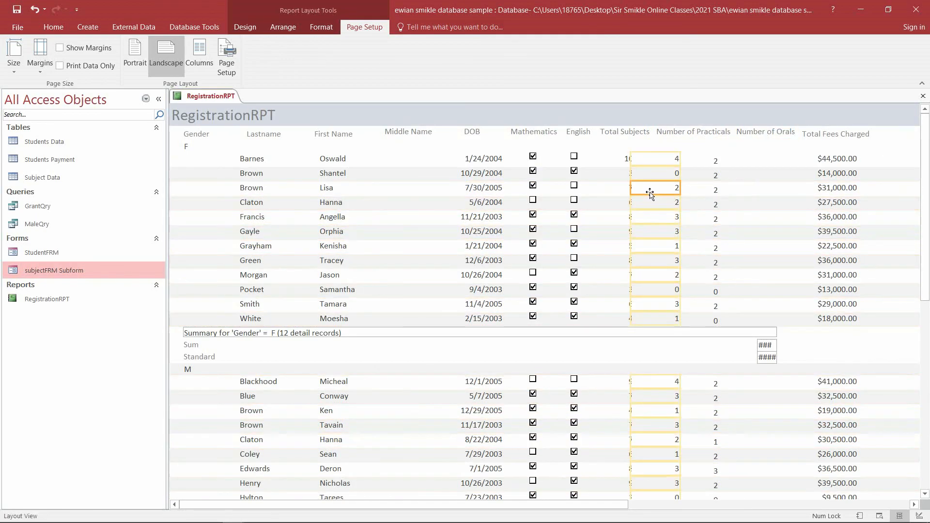
pyautogui.click(715, 165)
pyautogui.moveTo(703, 161); pyautogui.dragTo(768, 153)
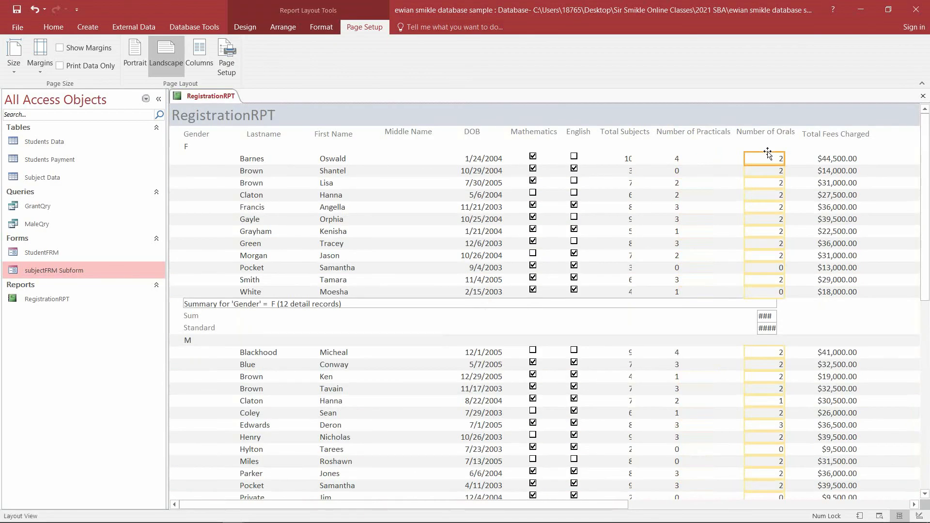
pyautogui.click(677, 164)
pyautogui.moveTo(668, 159); pyautogui.dragTo(672, 160)
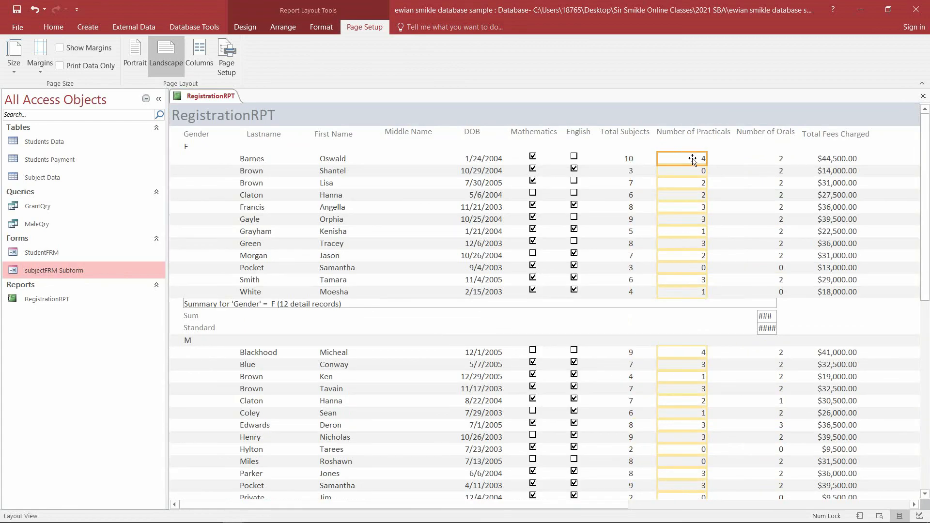
pyautogui.click(878, 170)
pyautogui.click(637, 246)
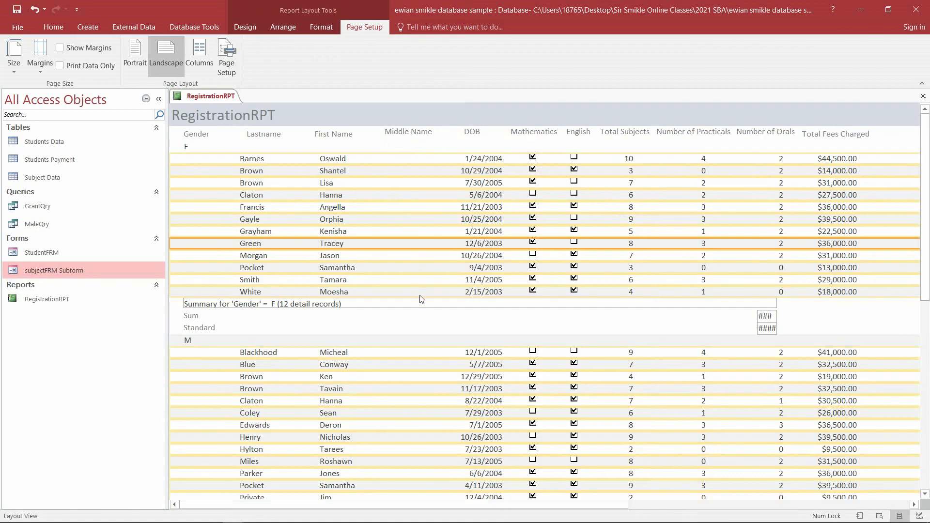
pyautogui.click(397, 339)
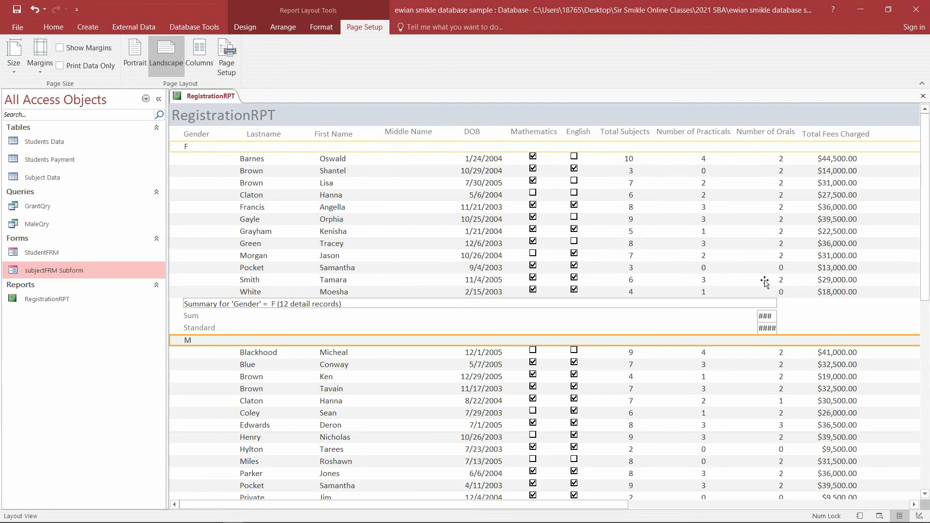
# Widen the Sum and Standard values in the gender summary so their full figures fit
pyautogui.click(770, 318)
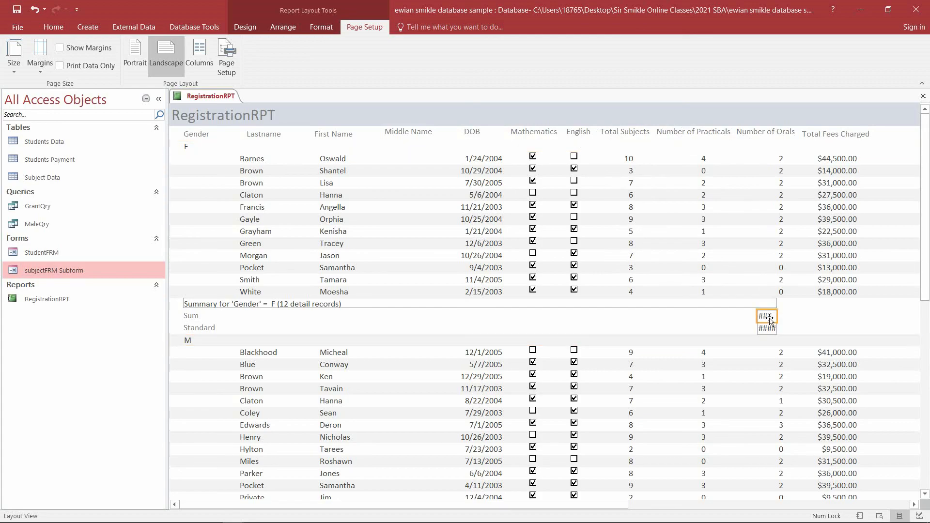
pyautogui.moveTo(778, 318); pyautogui.dragTo(818, 317)
pyautogui.click(766, 329)
pyautogui.moveTo(778, 329); pyautogui.dragTo(804, 329)
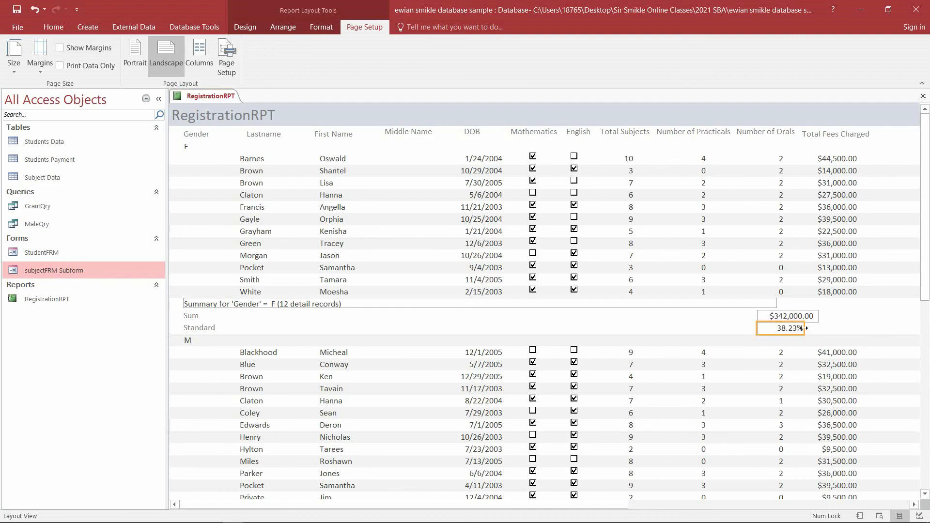
# Move the Sum and Standard values of the gender summary right, beneath the Total Fees Charged column
pyautogui.click(790, 317)
pyautogui.moveTo(798, 317); pyautogui.dragTo(830, 318)
pyautogui.click(795, 329)
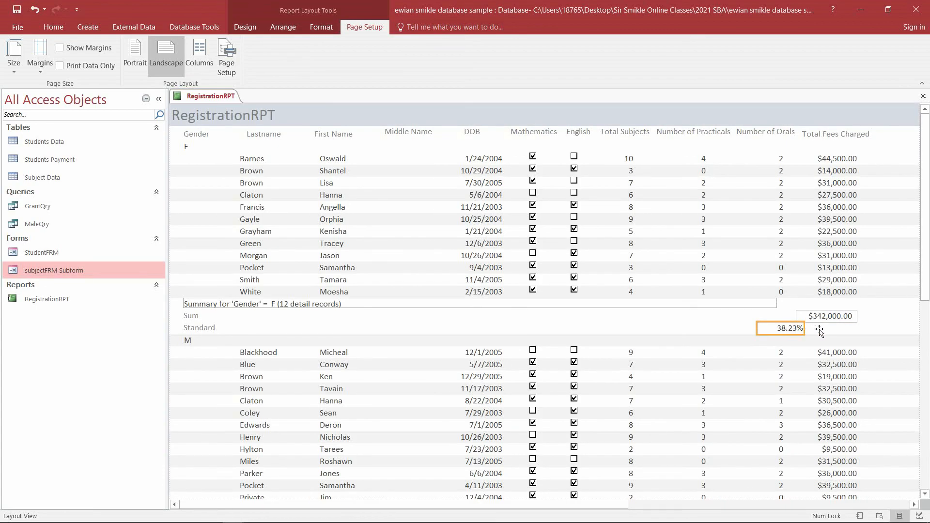
pyautogui.moveTo(834, 333); pyautogui.dragTo(835, 333)
pyautogui.click(884, 326)
pyautogui.click(884, 270)
pyautogui.click(762, 219)
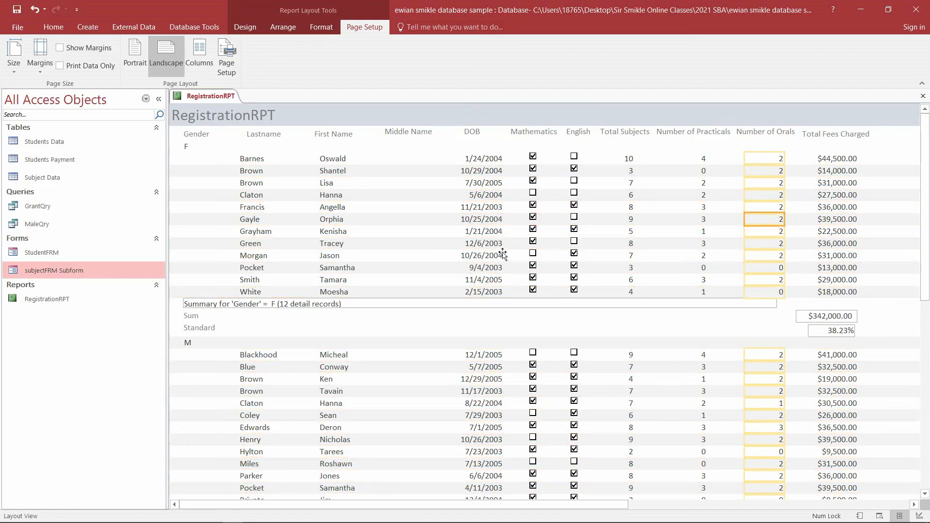
# Widen the Grand Total value at the report's end so its full figure fits and its edge meets the fee column
pyautogui.moveTo(925, 145); pyautogui.dragTo(928, 201)
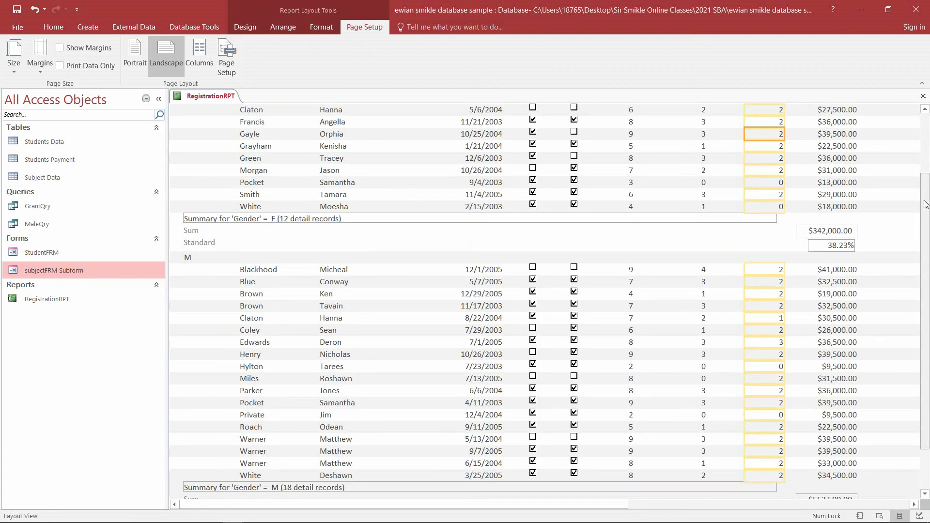
pyautogui.moveTo(926, 204); pyautogui.dragTo(926, 241)
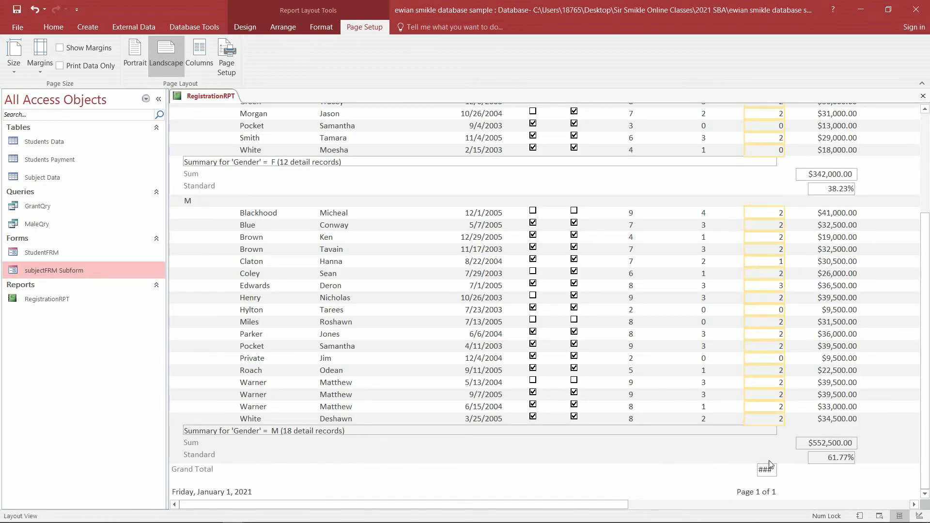
pyautogui.click(770, 473)
pyautogui.moveTo(777, 471); pyautogui.dragTo(856, 471)
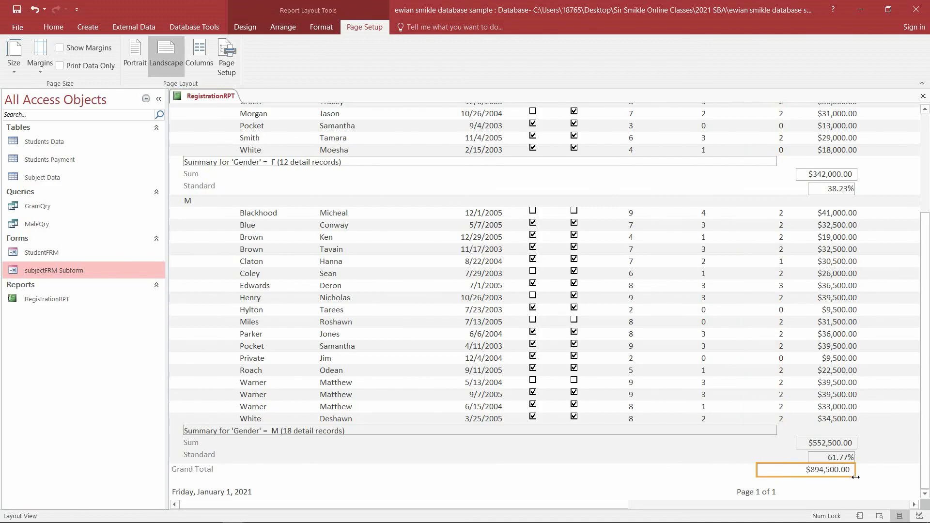
pyautogui.click(878, 434)
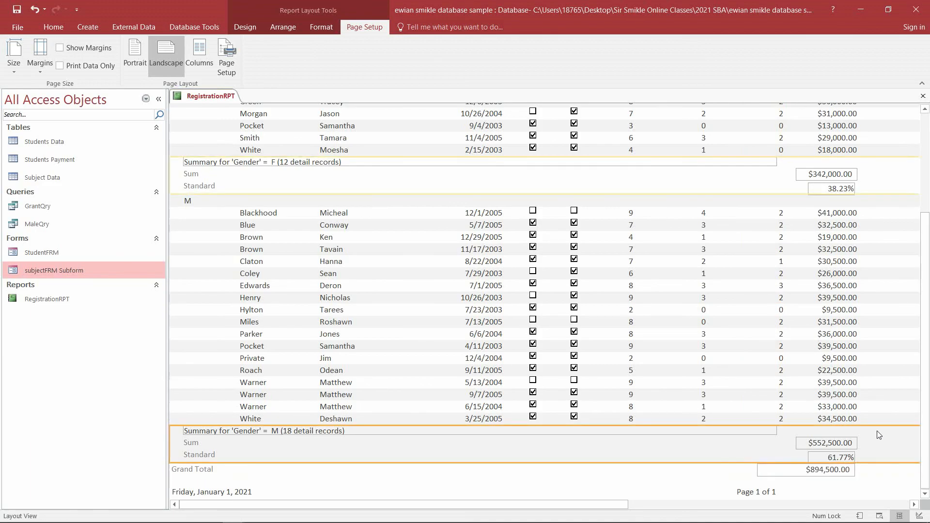
# Raise the Total Fees Charged heading level with the Number of Orals heading
pyautogui.moveTo(928, 423); pyautogui.dragTo(929, 315)
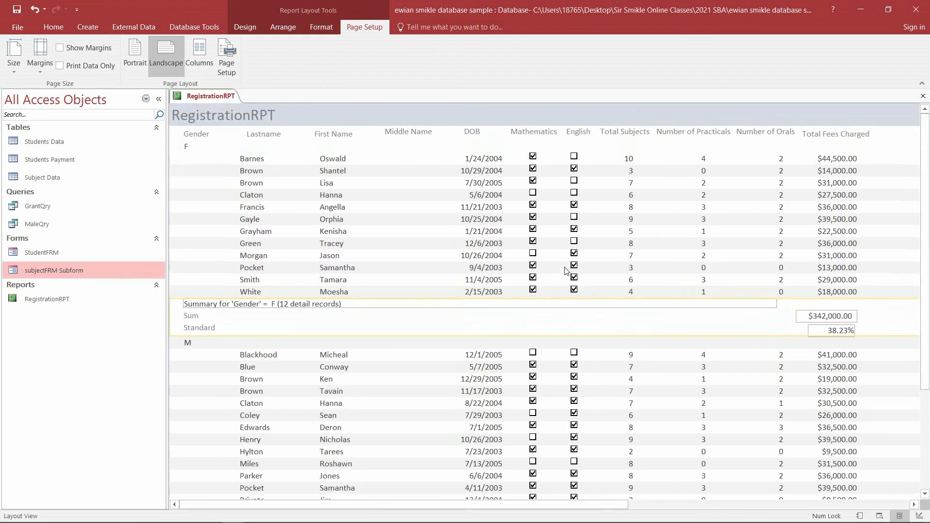
pyautogui.moveTo(929, 150)
pyautogui.mouseDown()
pyautogui.moveTo(929, 180)
pyautogui.moveTo(929, 138)
pyautogui.mouseUp()
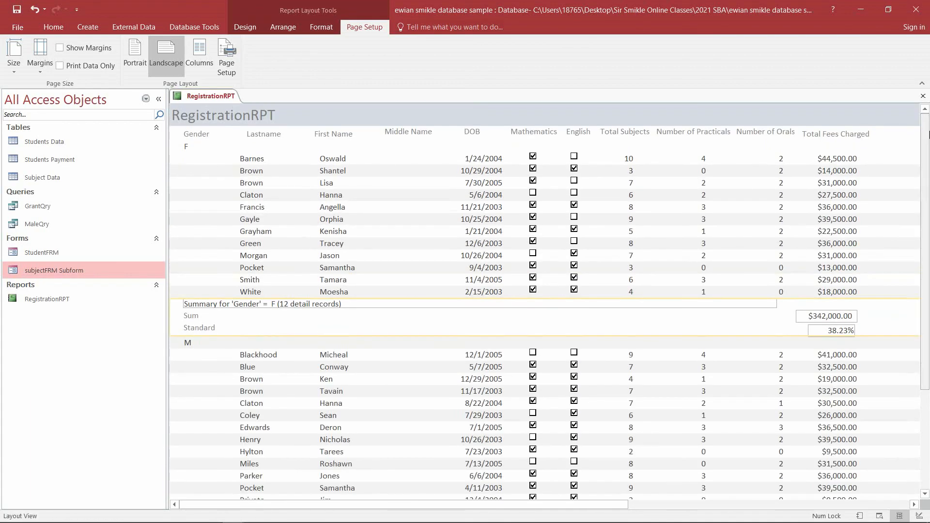
pyautogui.click(825, 133)
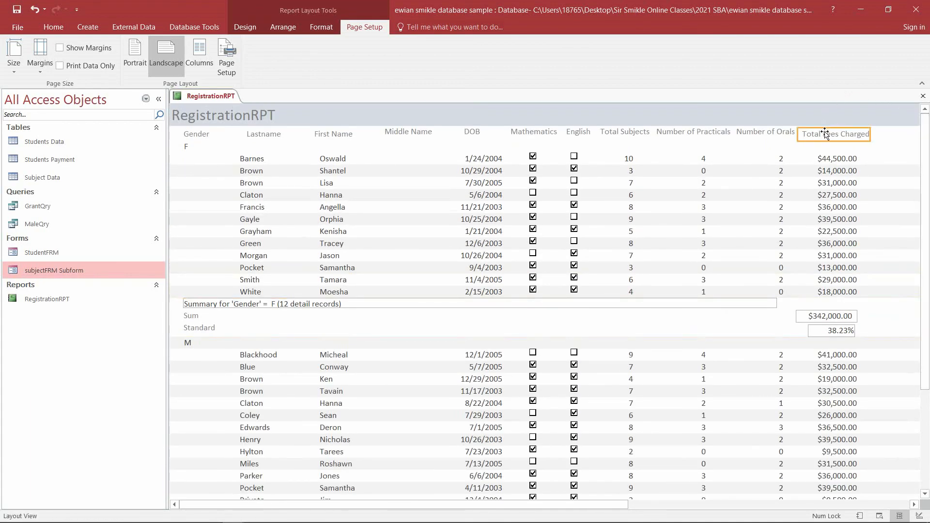
pyautogui.click(688, 206)
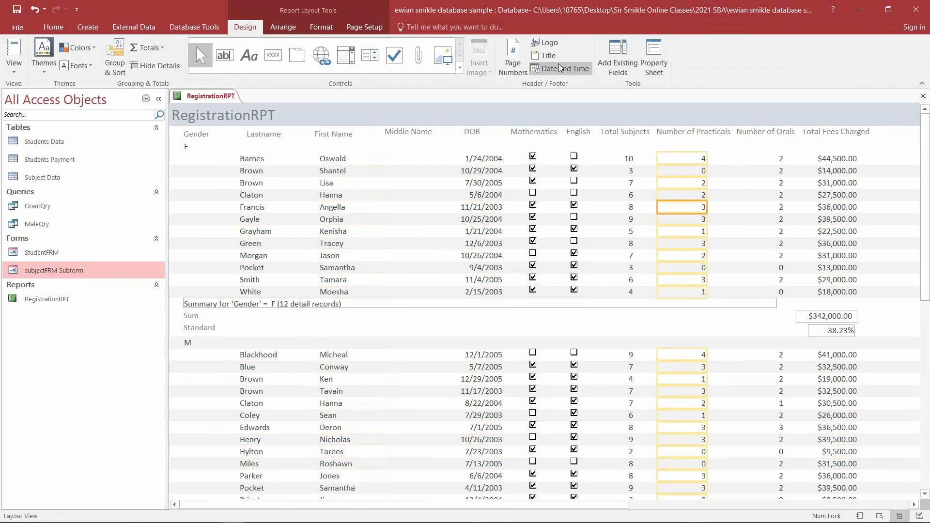
# Close the RegistrationRPT report and save the changes to its design
pyautogui.click(923, 96)
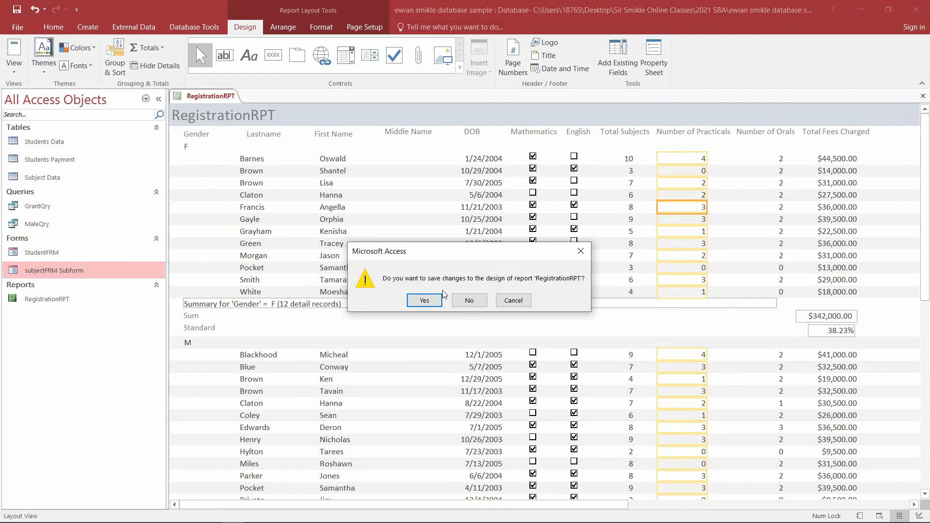
pyautogui.click(424, 302)
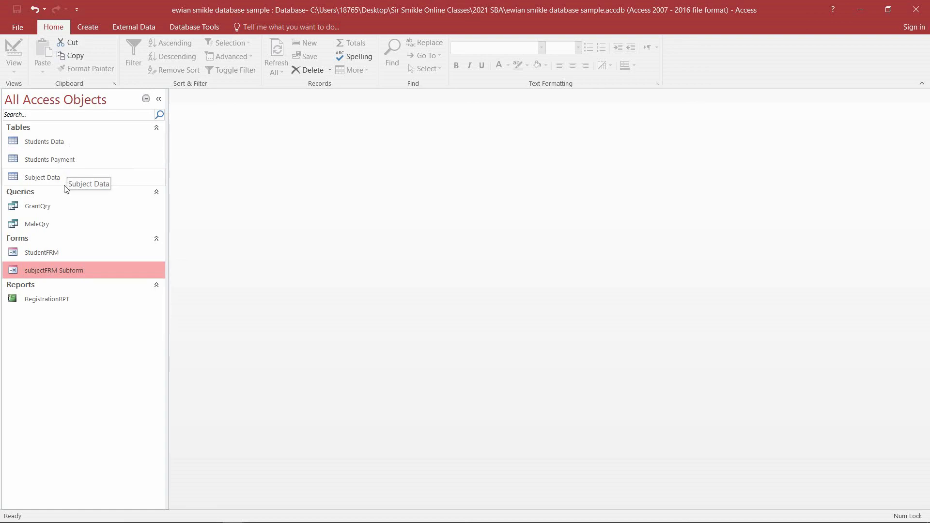
pyautogui.click(55, 301)
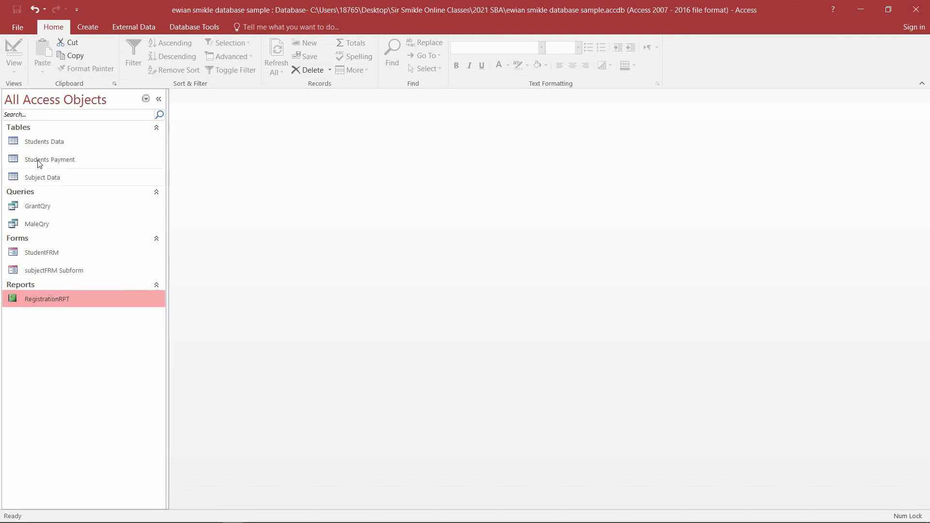
# Open the three tables, the GrantQry and MaleQry queries, both forms and the RegistrationRPT report to review each one
pyautogui.doubleClick(38, 145)
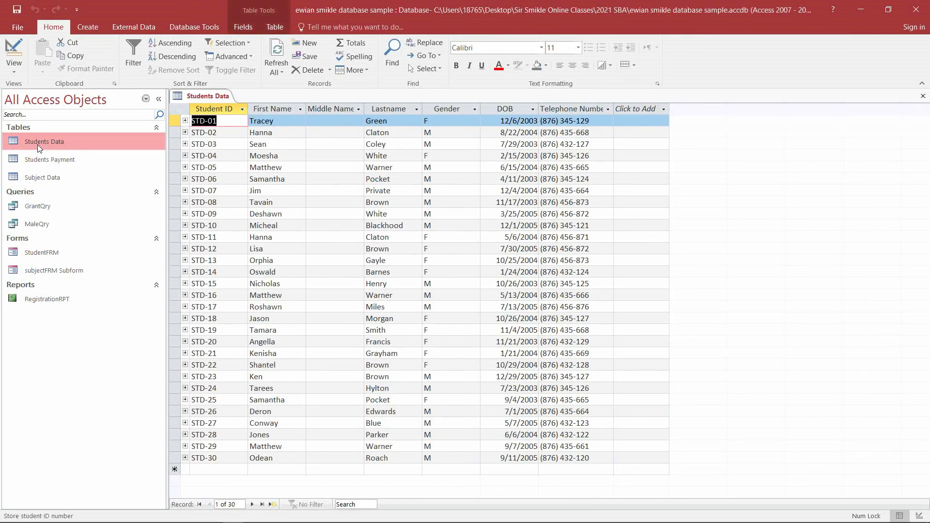
pyautogui.doubleClick(40, 161)
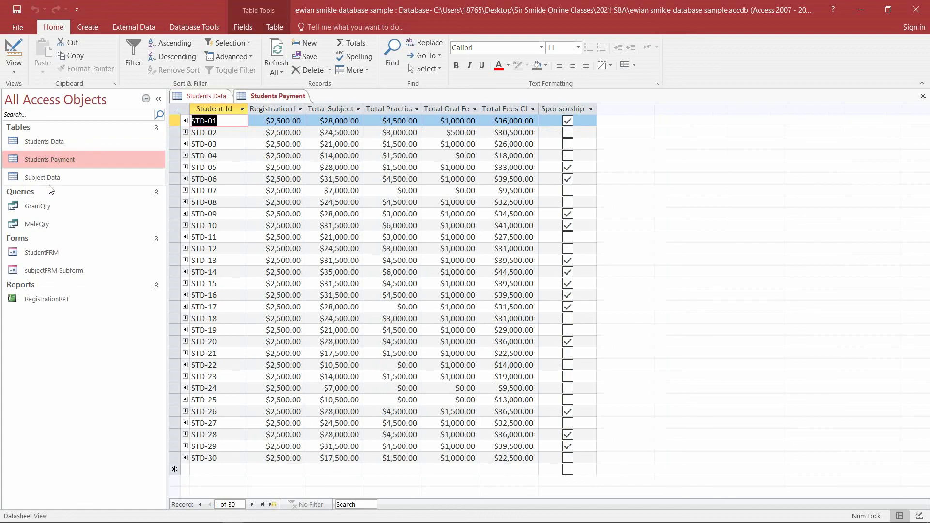
pyautogui.doubleClick(48, 177)
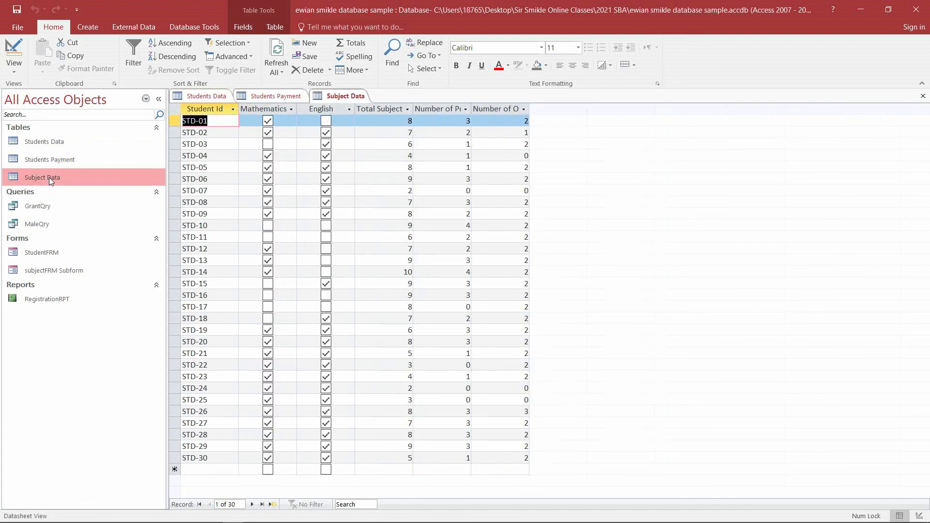
pyautogui.doubleClick(58, 205)
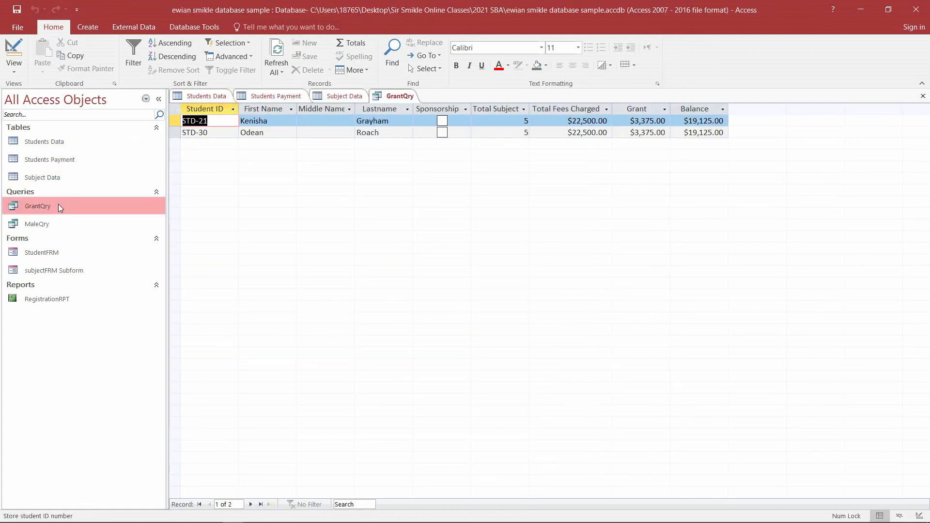
pyautogui.doubleClick(55, 224)
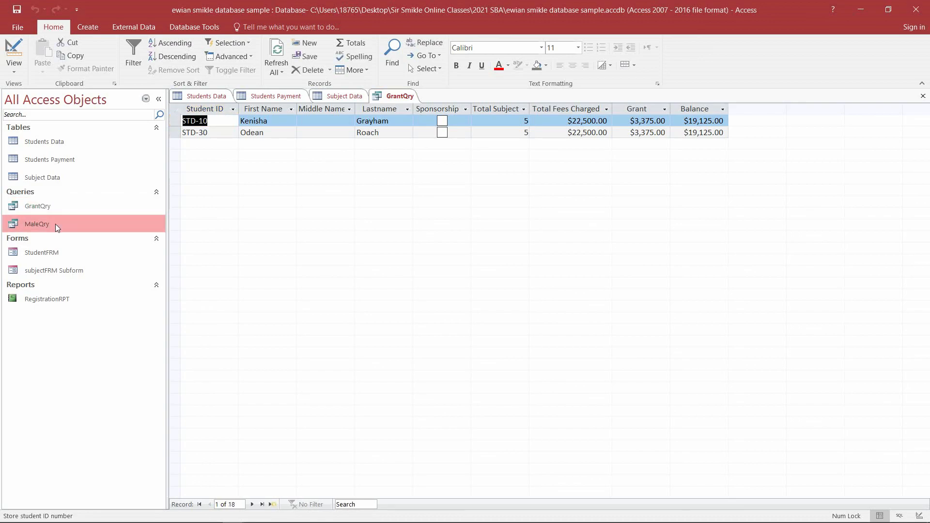
pyautogui.doubleClick(51, 255)
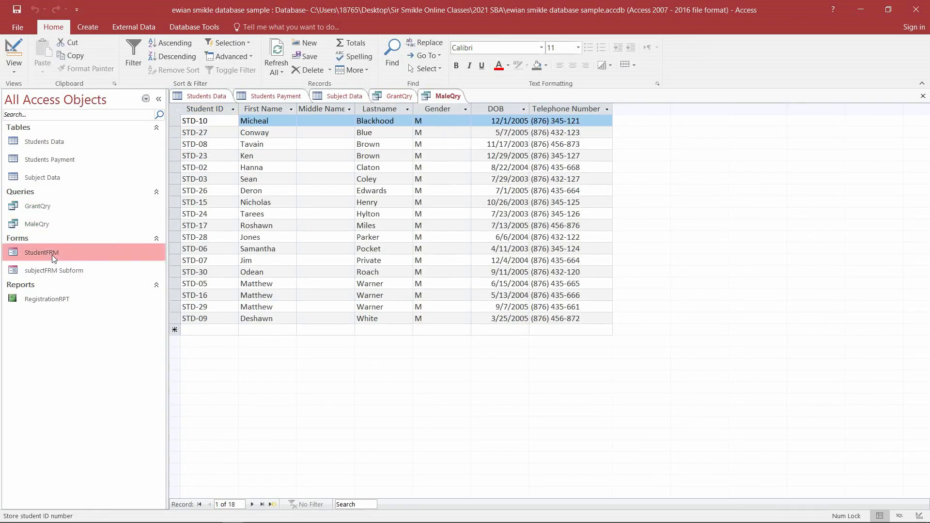
pyautogui.doubleClick(57, 268)
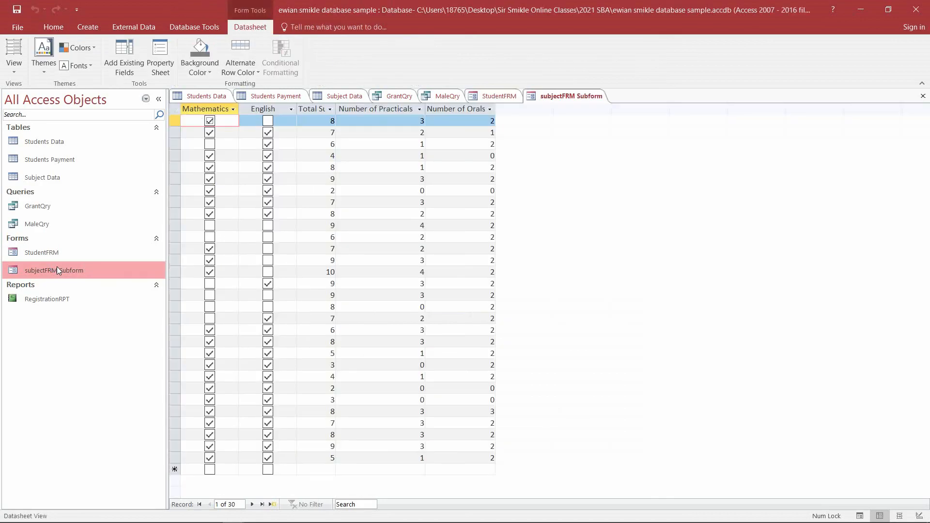
pyautogui.doubleClick(55, 297)
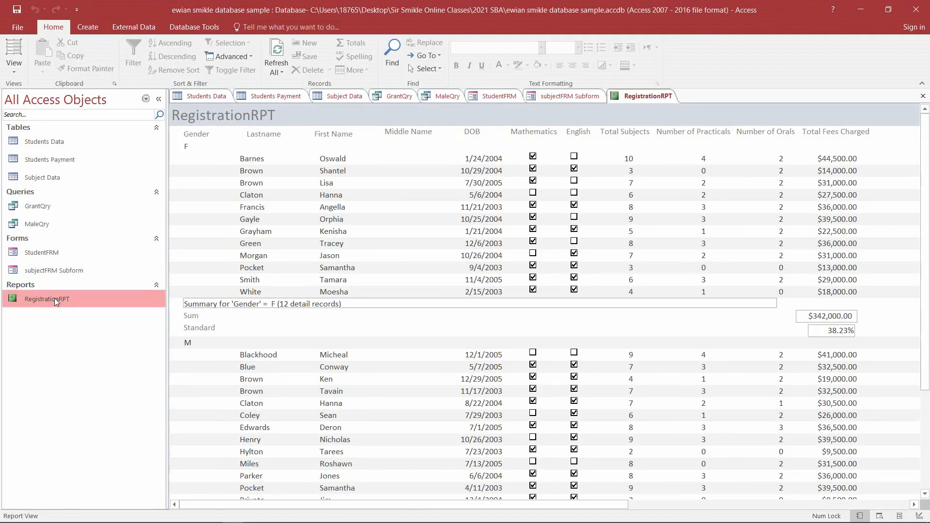